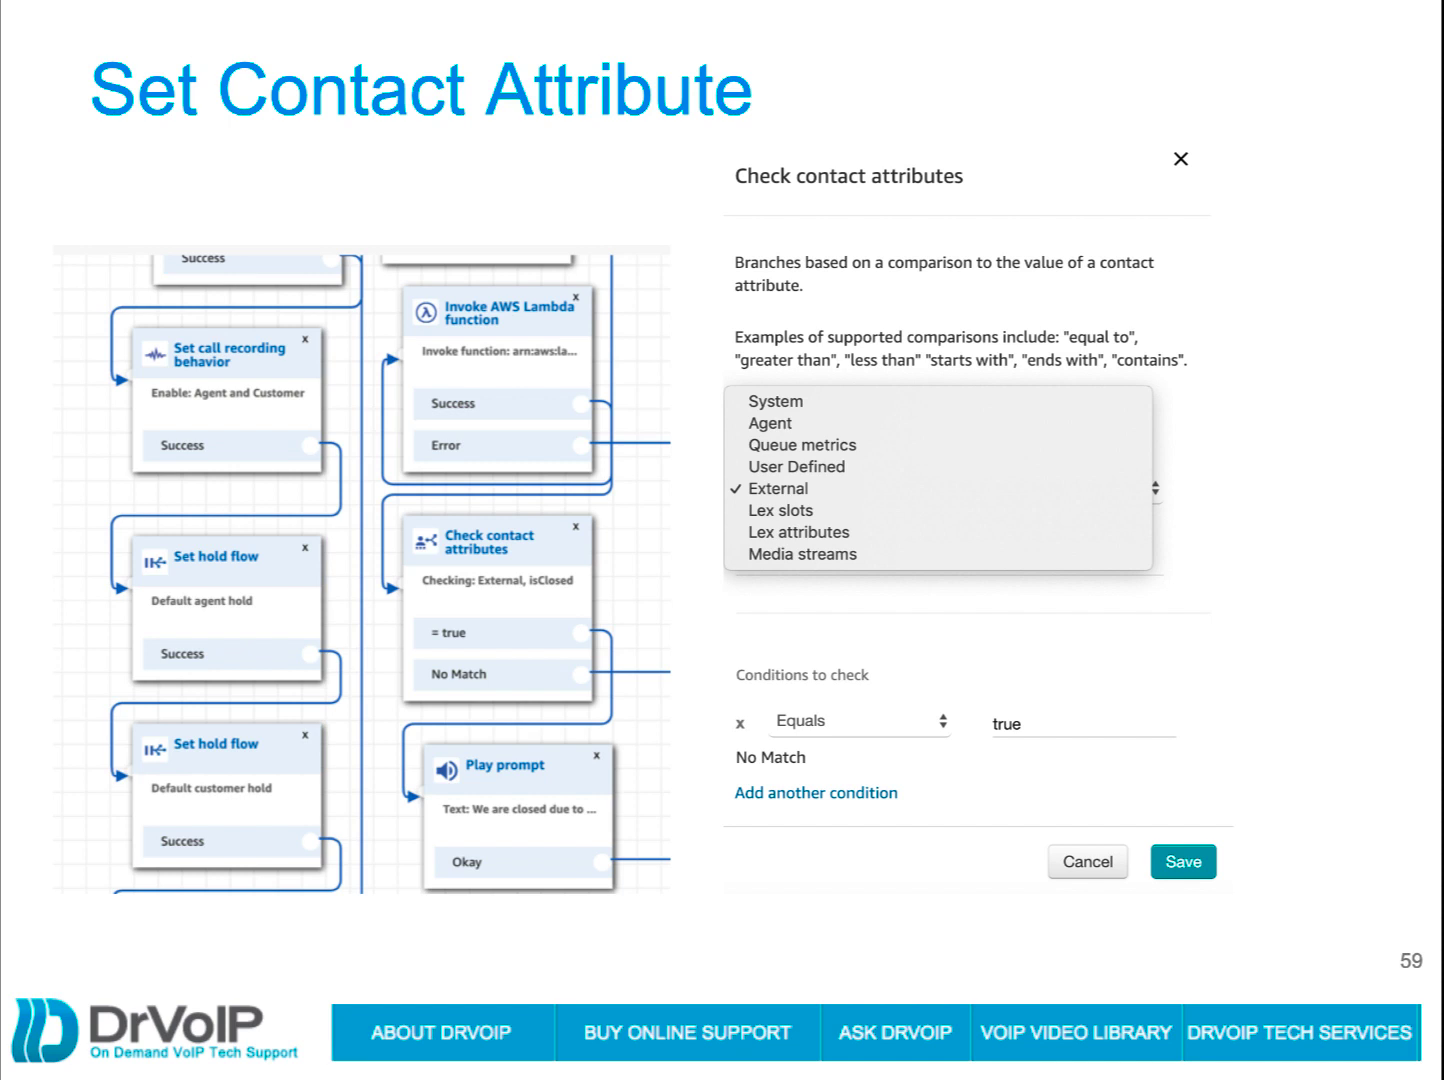
# Step: Advance the presentation to slide 60 on checking and setting contact attributes
pyautogui.press('Right')
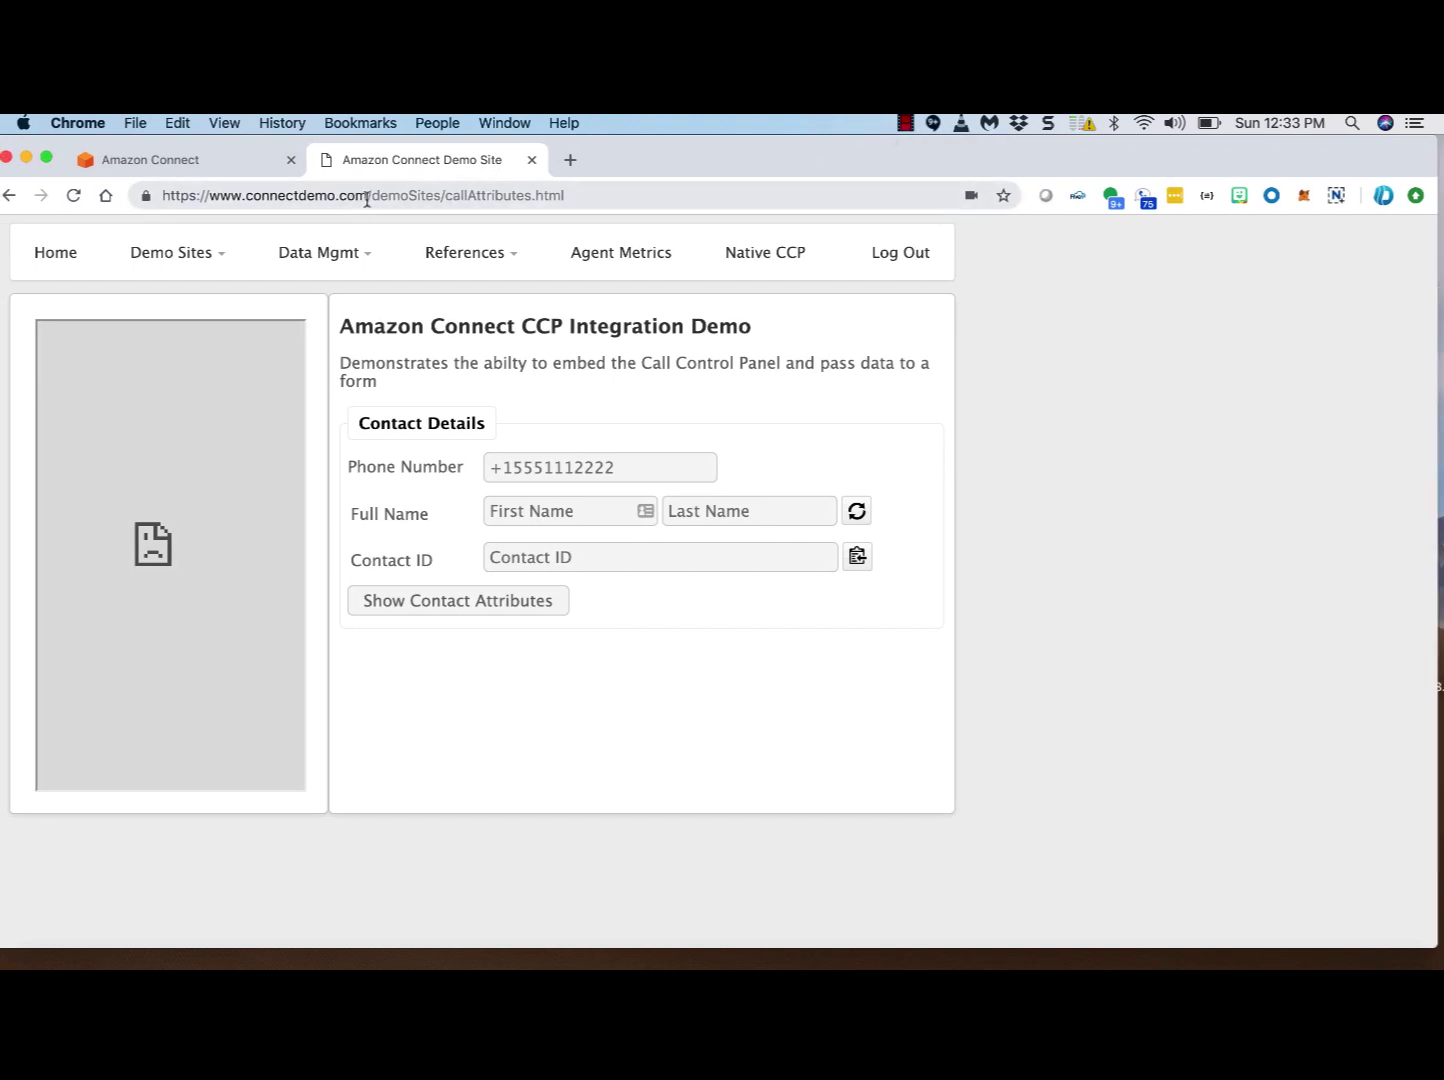
pyautogui.click(73, 259)
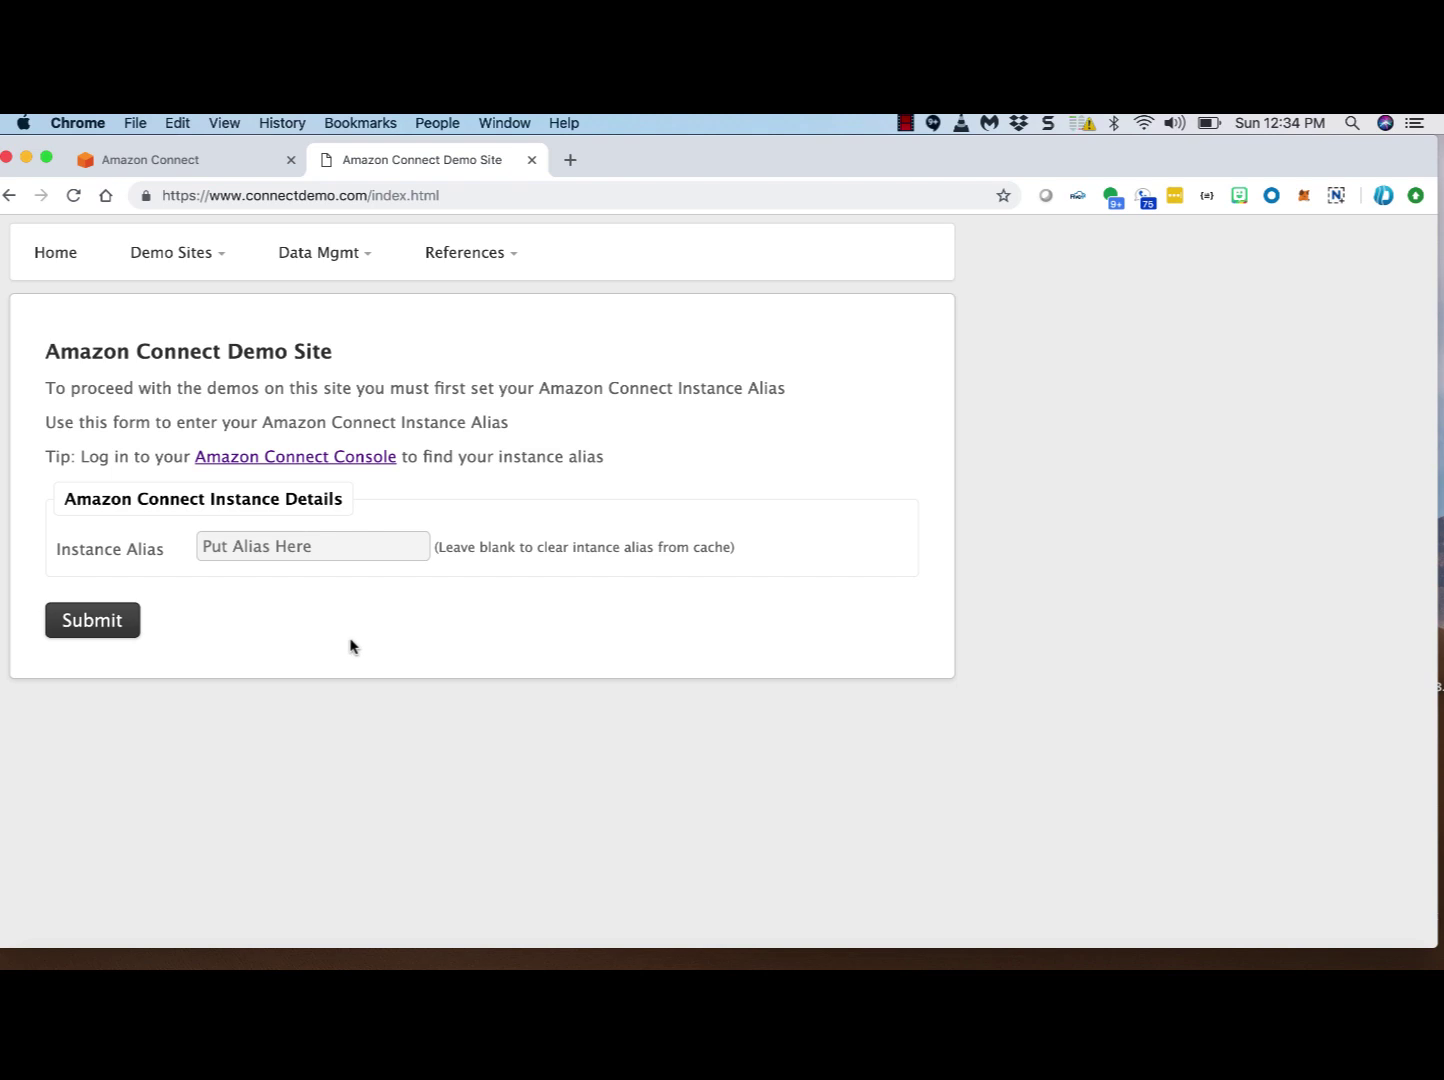
pyautogui.click(185, 163)
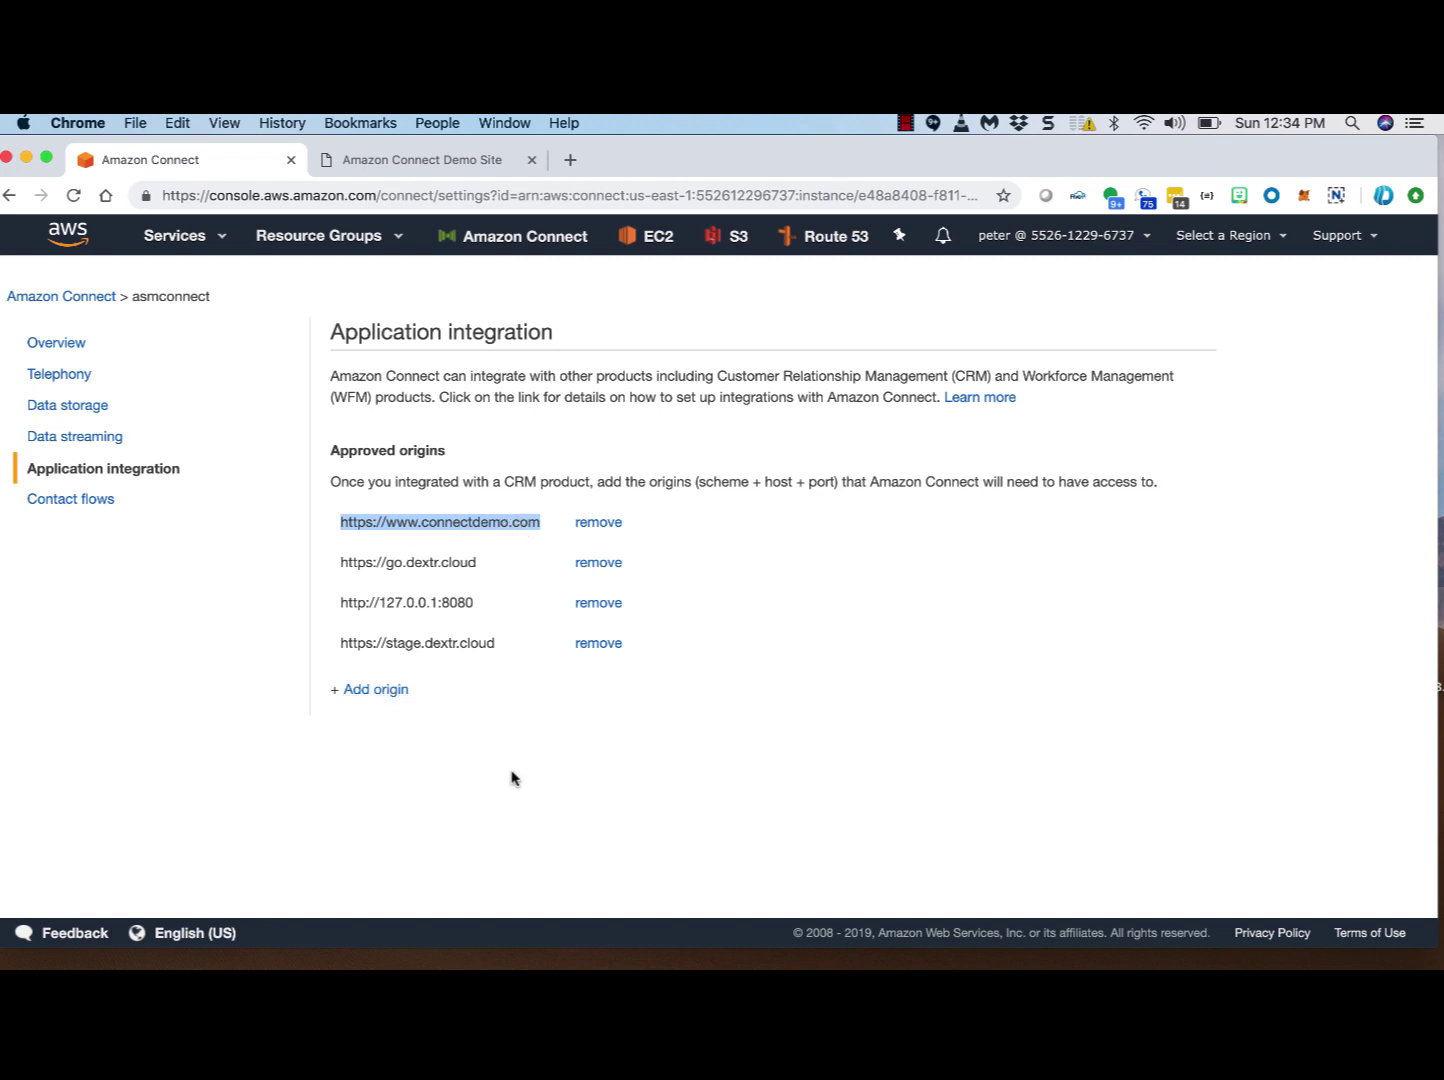
# Step: Switch back to the Amazon Connect Demo Site with its empty Instance Alias form
pyautogui.click(452, 162)
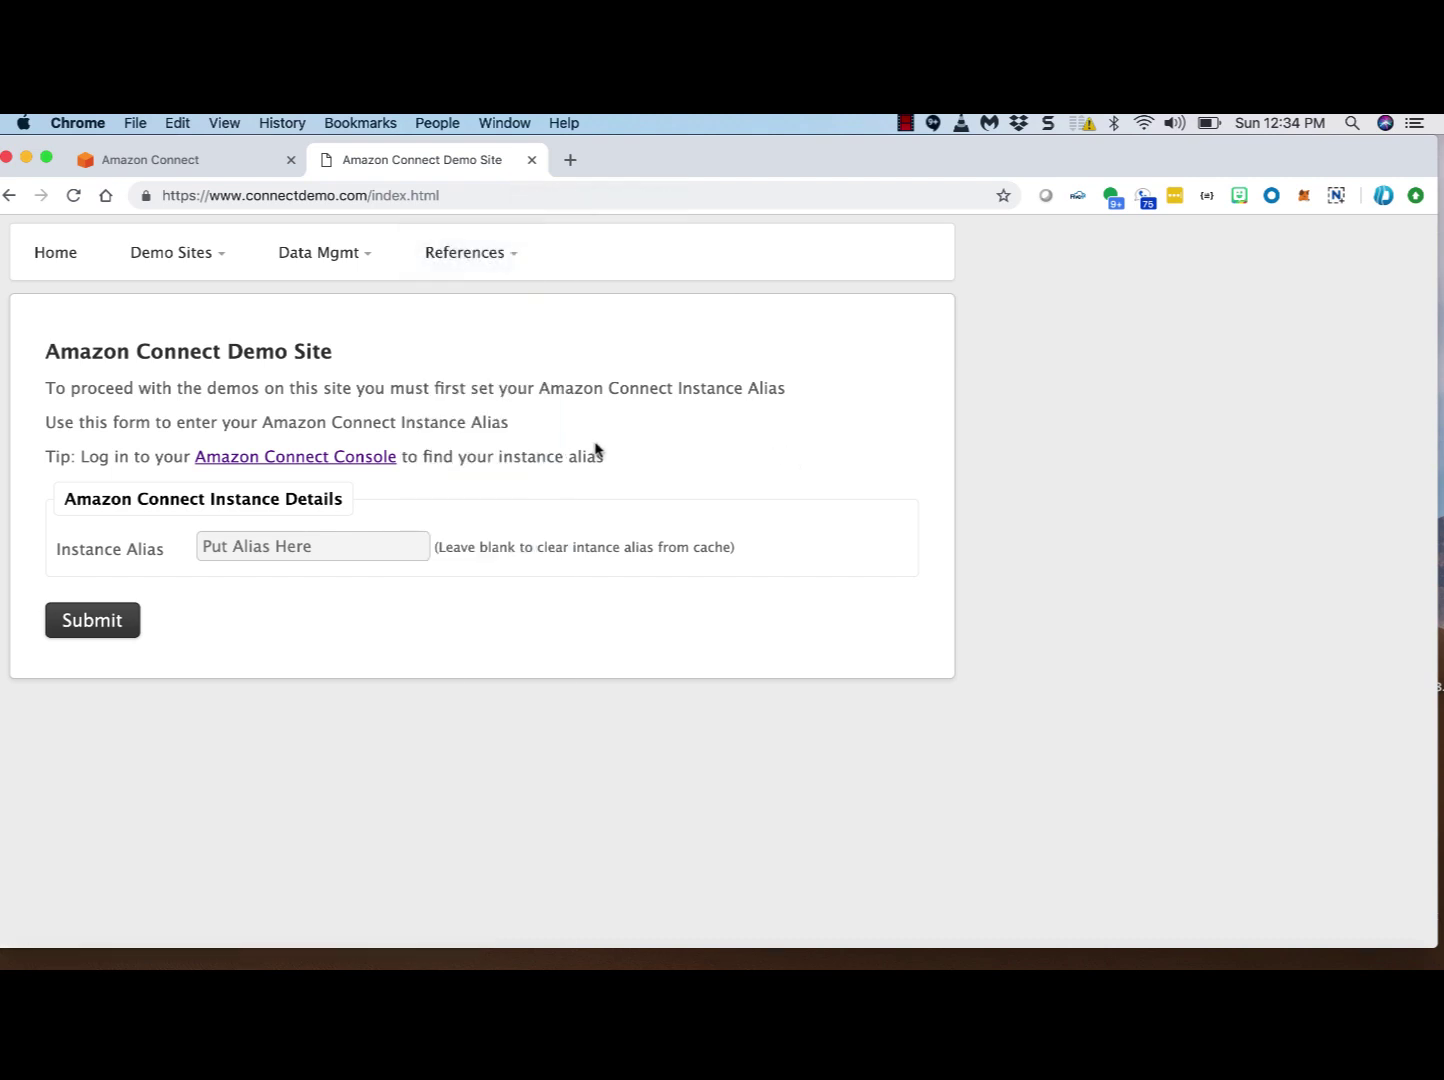
# Step: Submit dextrdesignstudio as the instance alias to load the demo
pyautogui.click(280, 548)
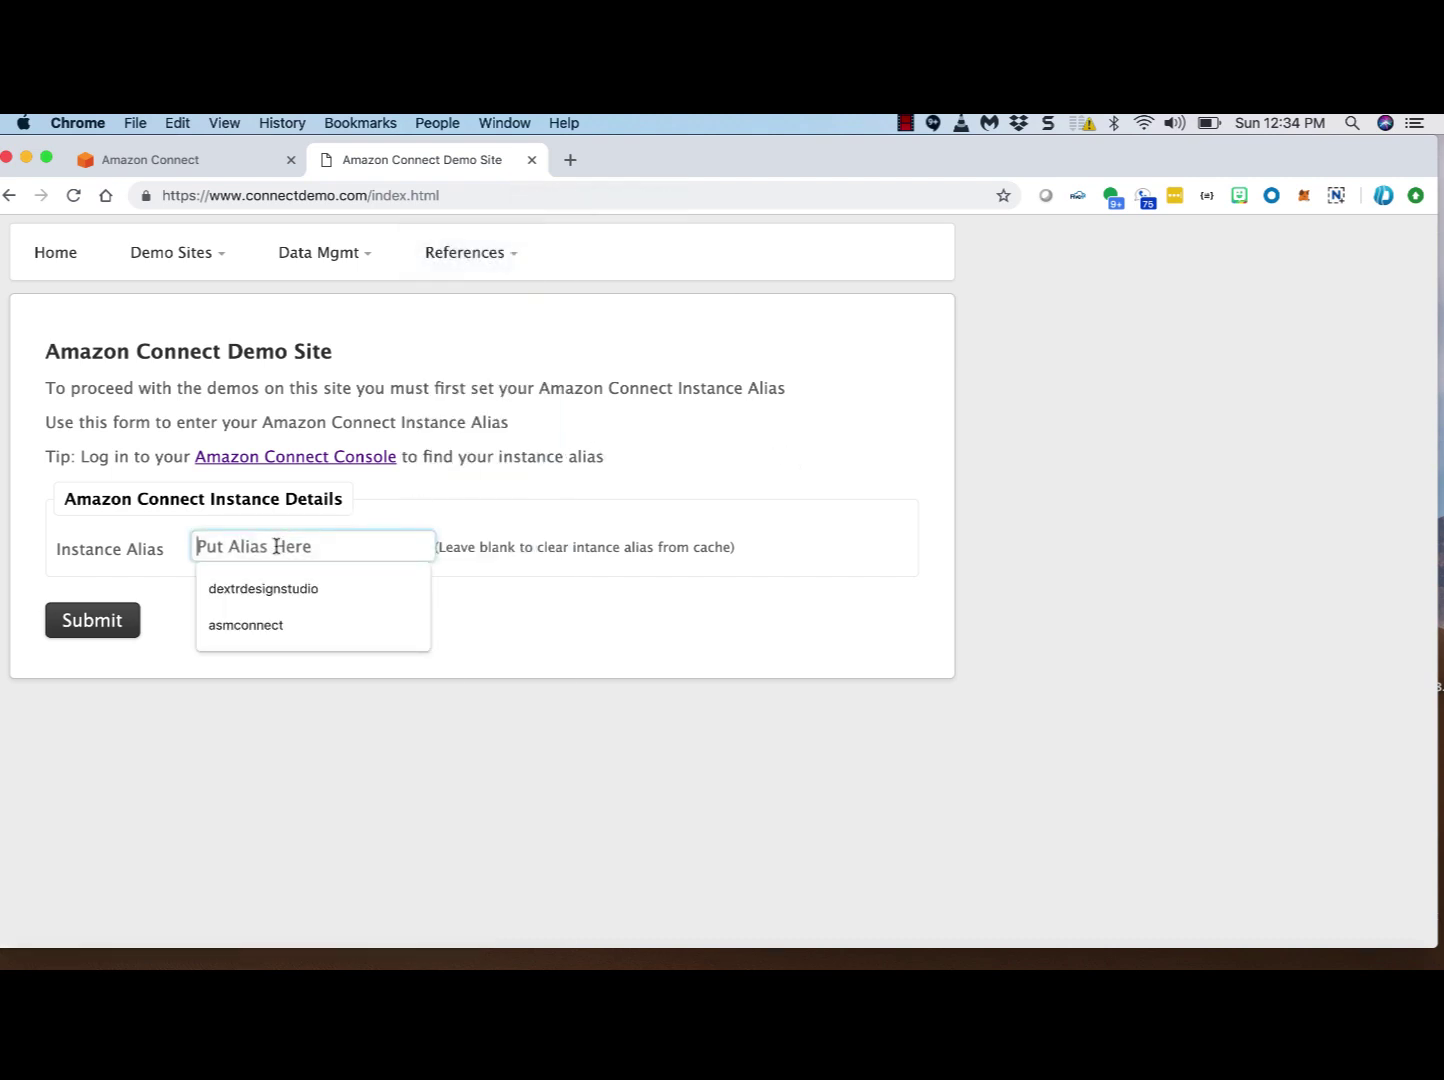
pyautogui.click(313, 596)
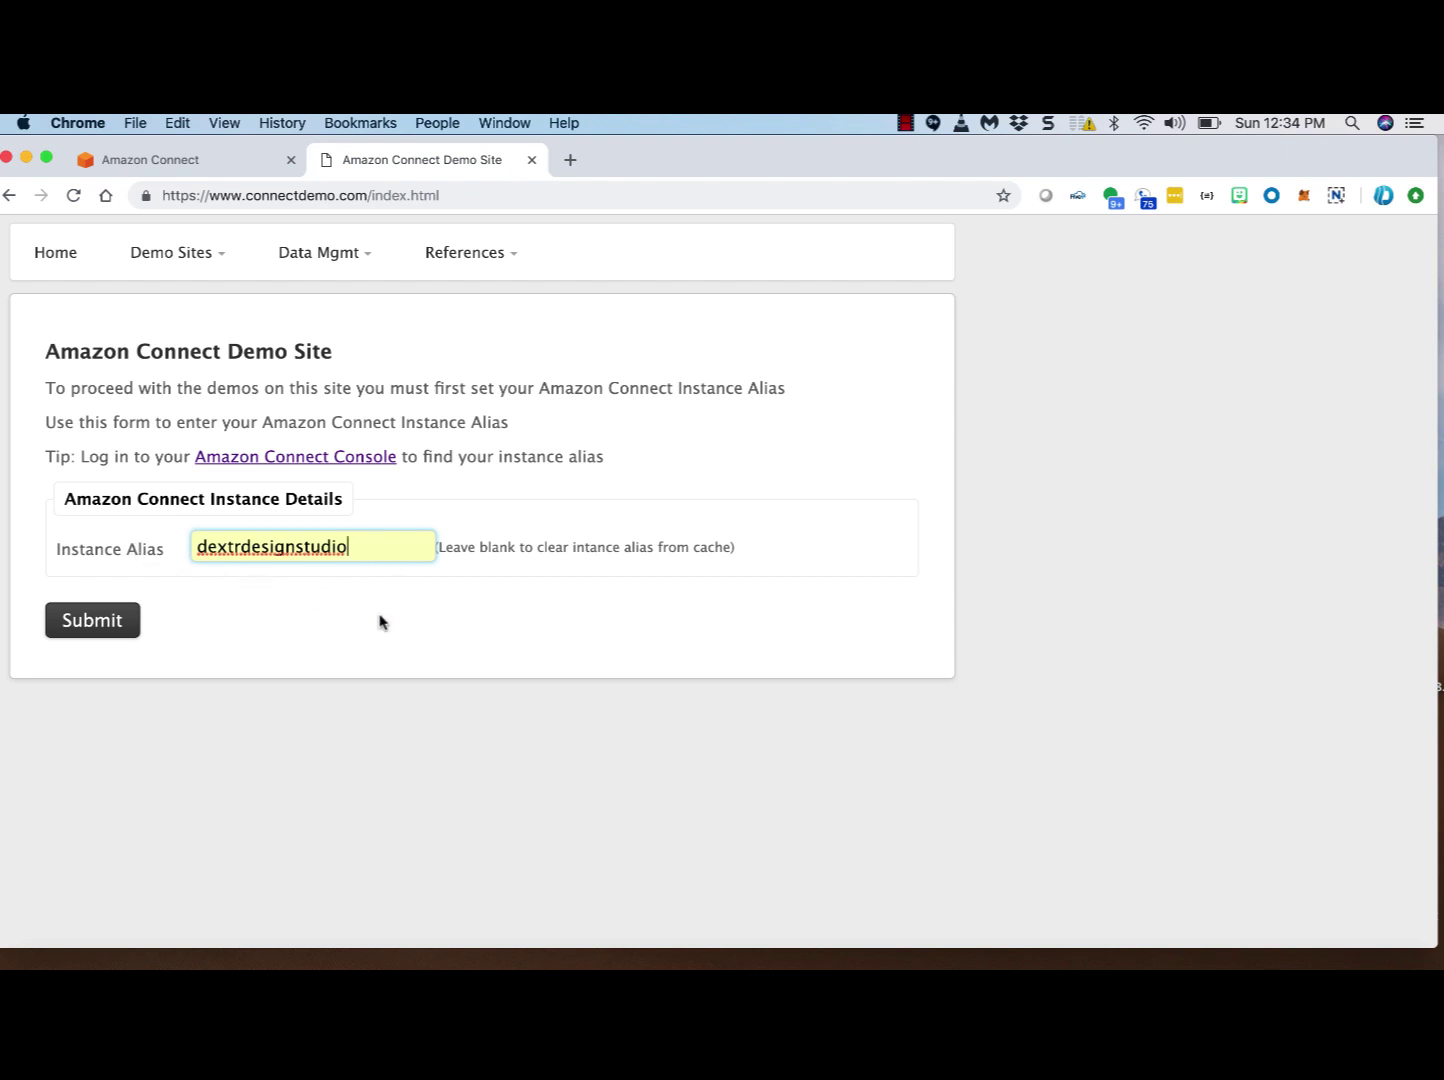
pyautogui.click(116, 621)
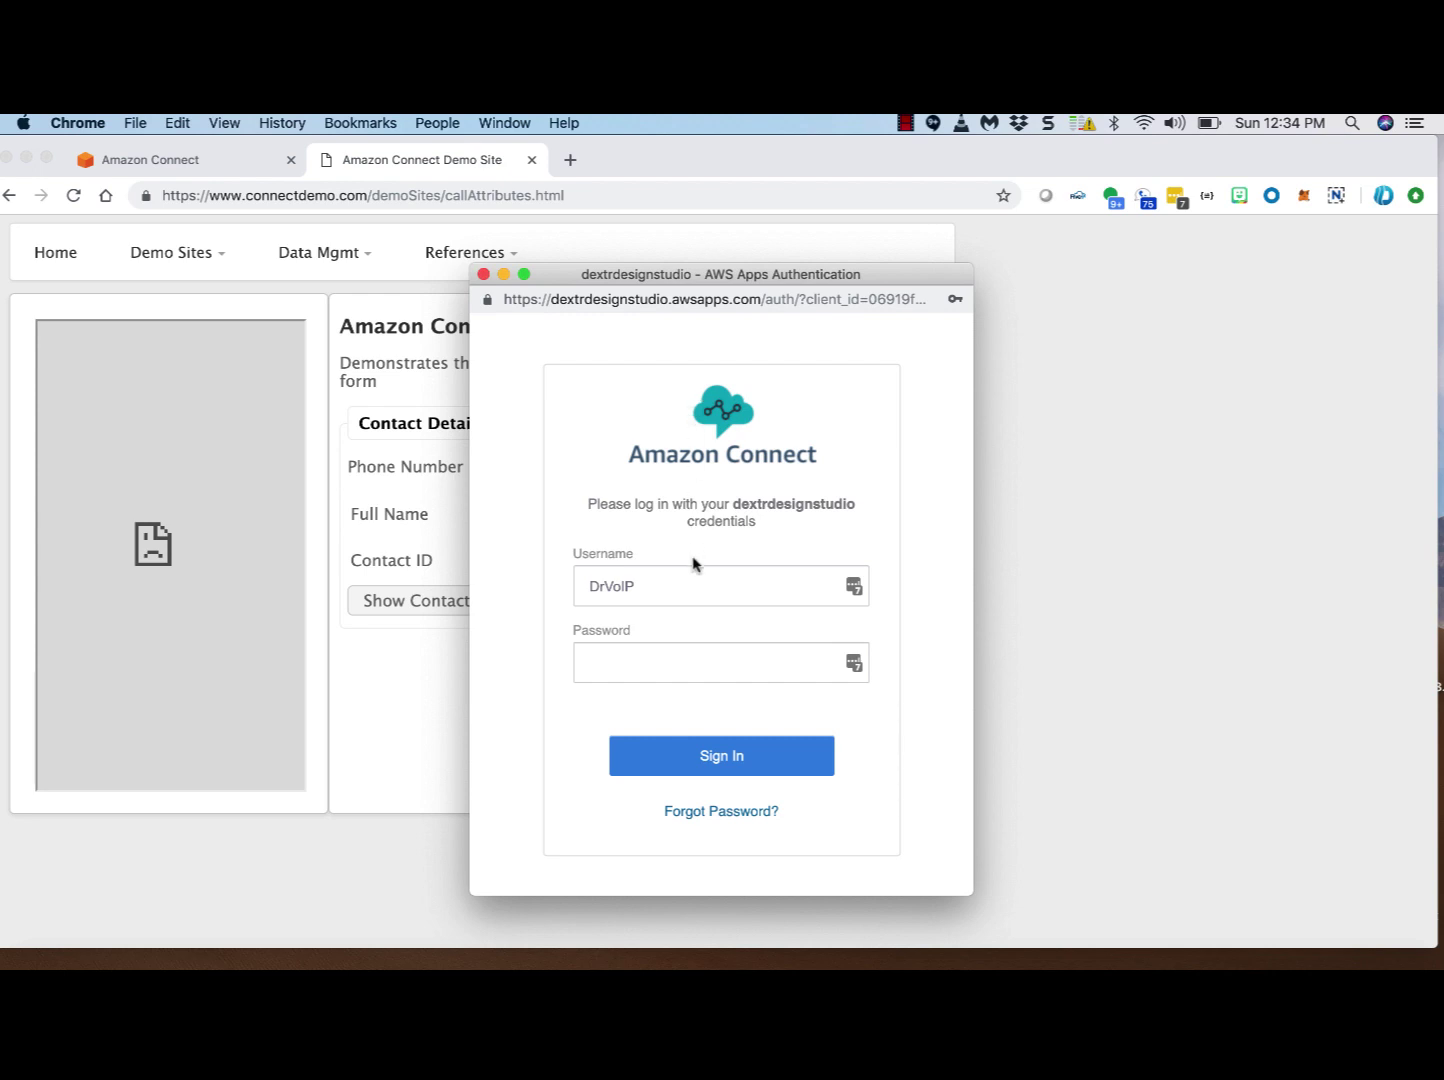
# Step: Sign in with the agent password so the embedded call panel shows Offline
pyautogui.click(638, 659)
pyautogui.write('•••••')
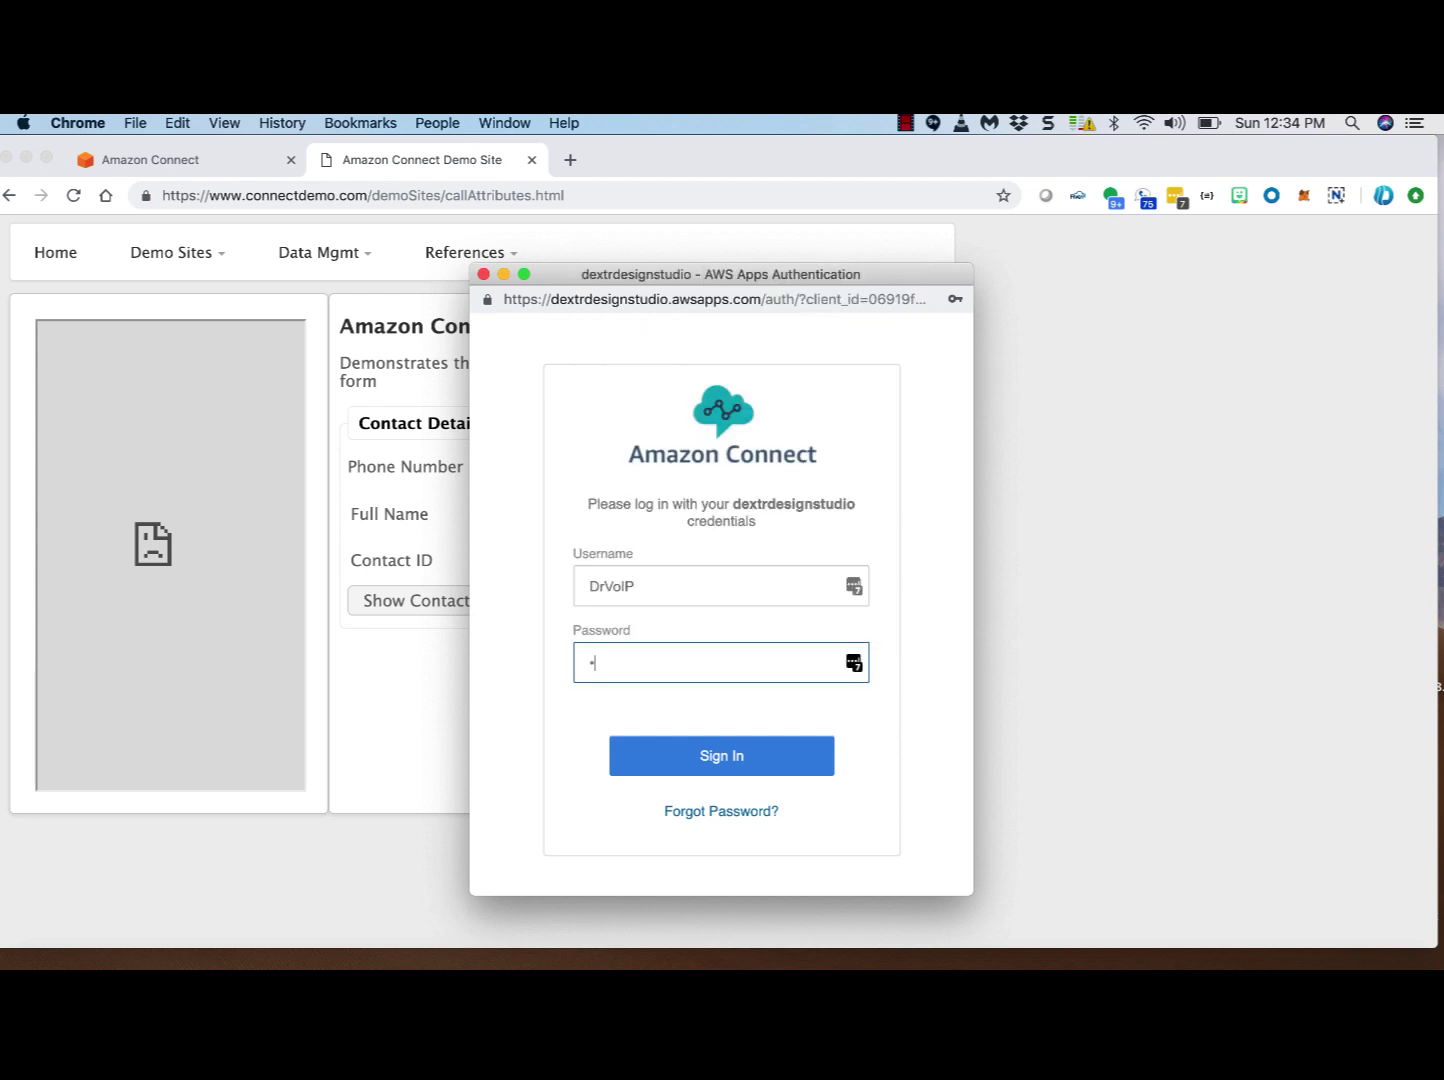
pyautogui.write('•••••')
pyautogui.press('Return')
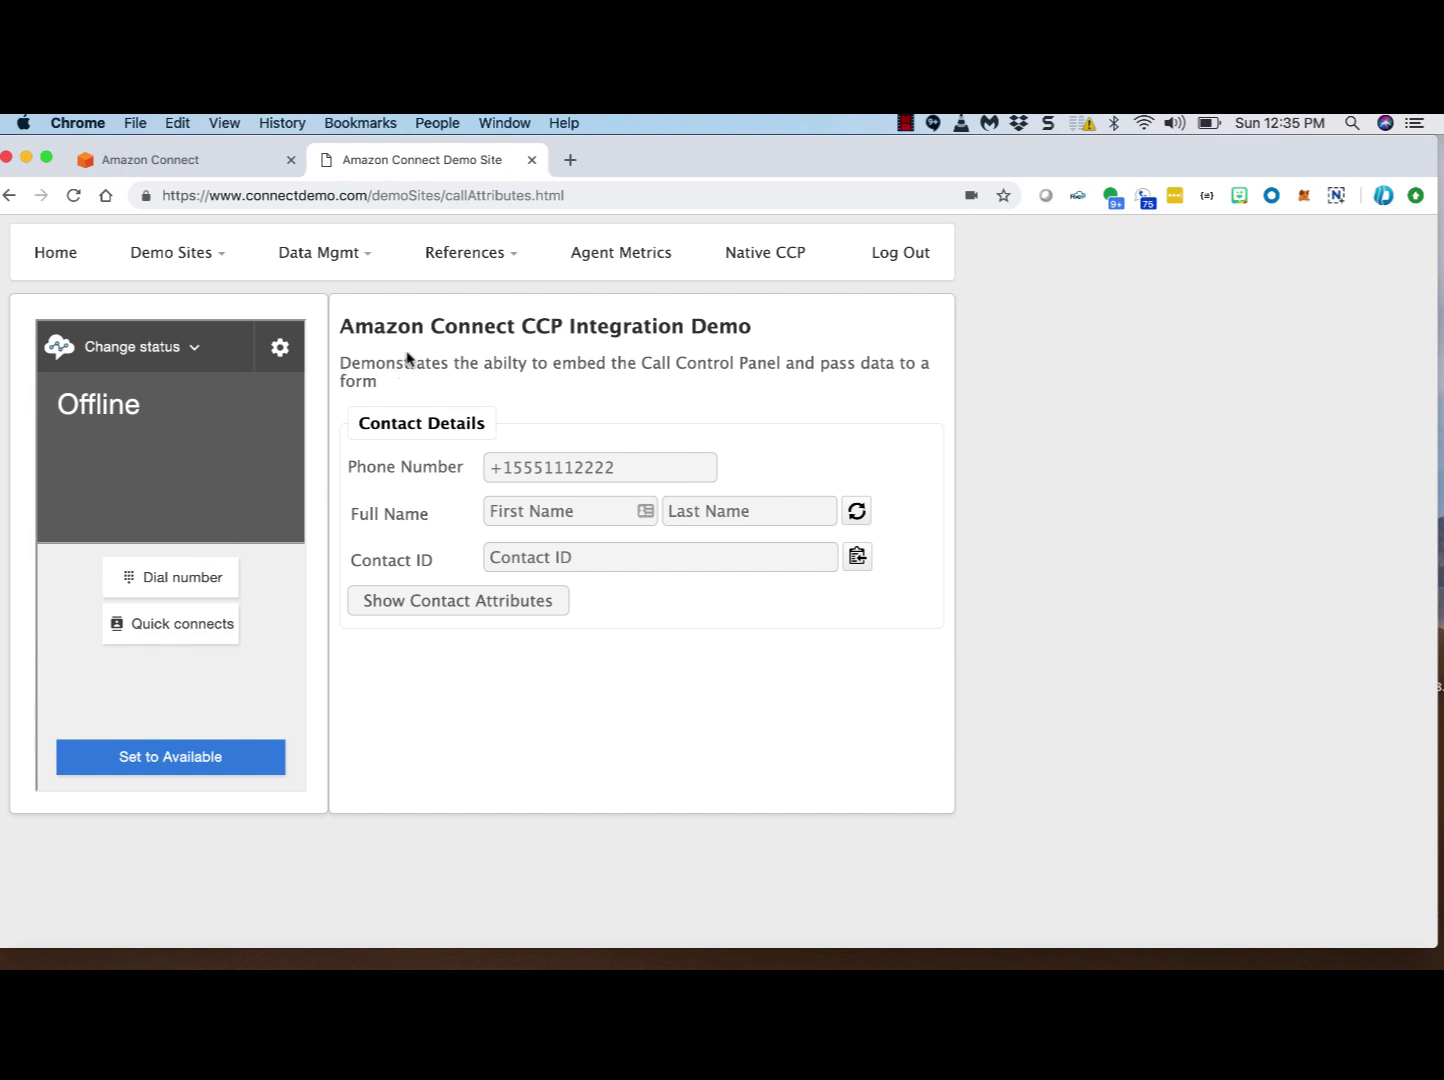
# Step: Choose Screen Pop from the Demo Sites menu
pyautogui.click(199, 252)
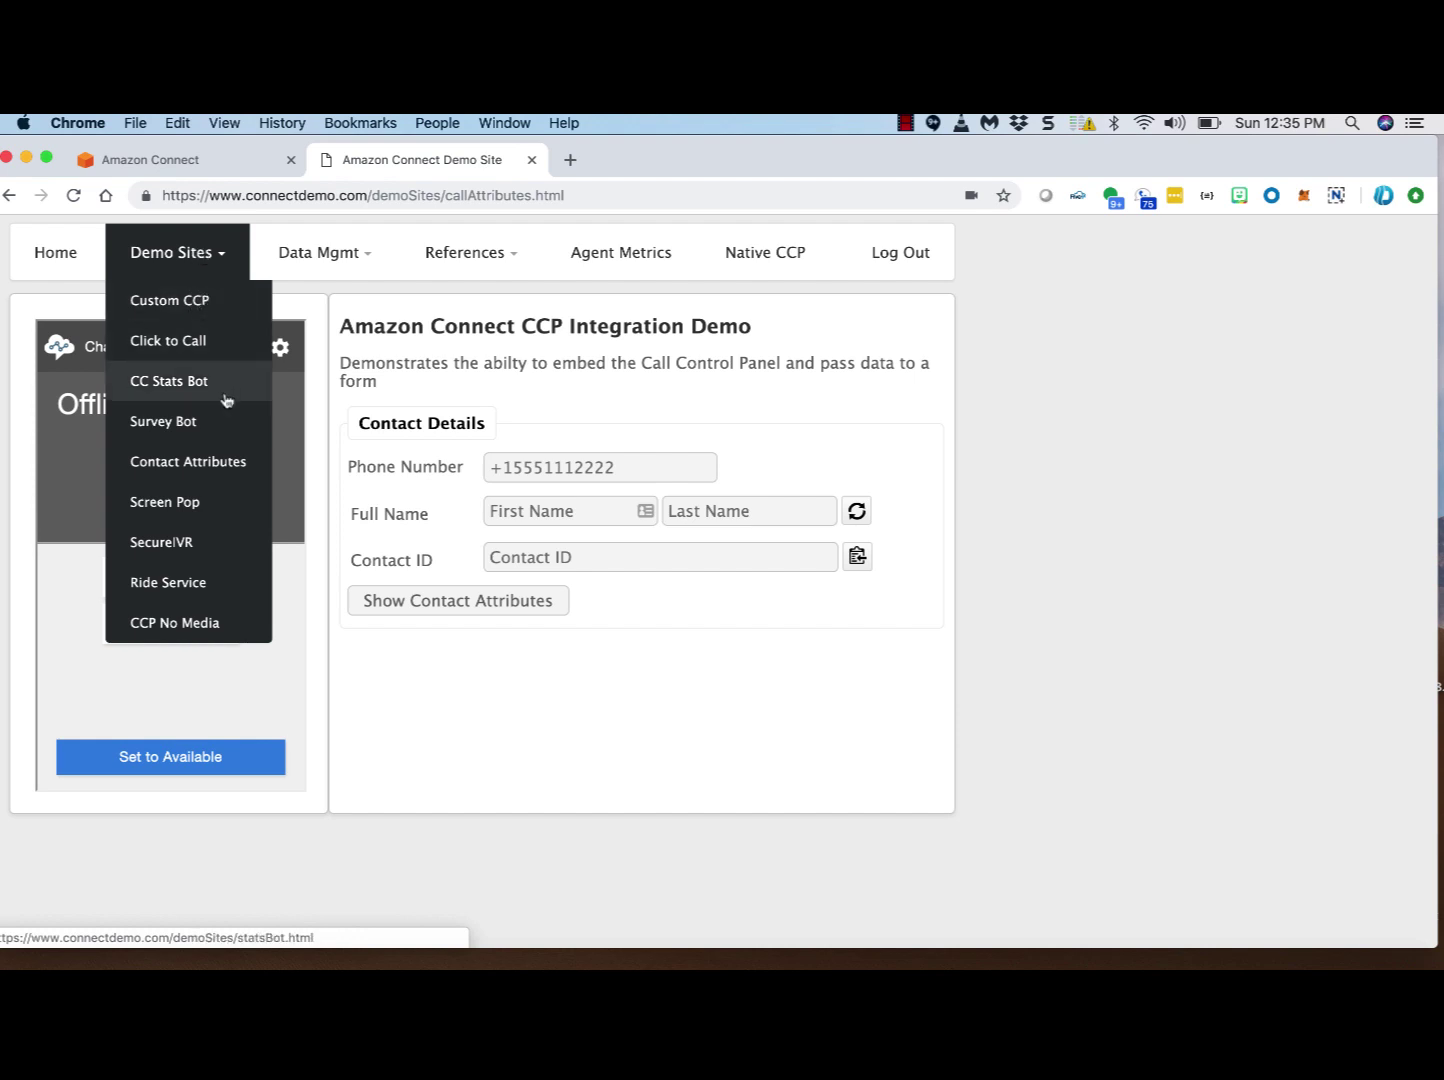
pyautogui.click(218, 507)
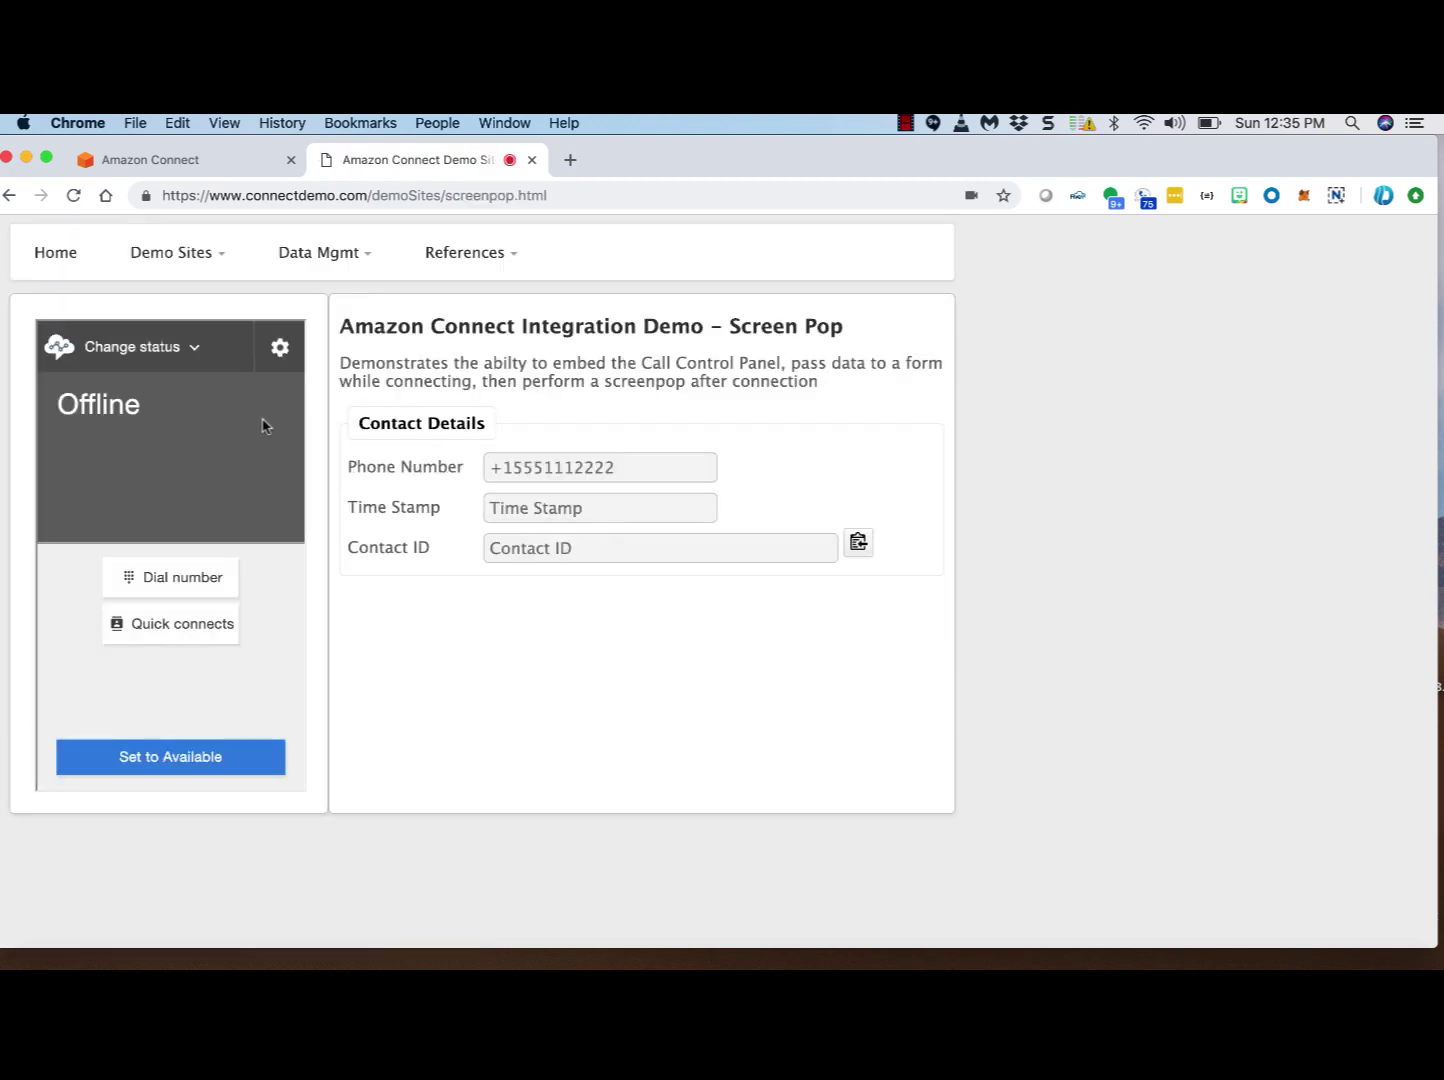
pyautogui.click(203, 582)
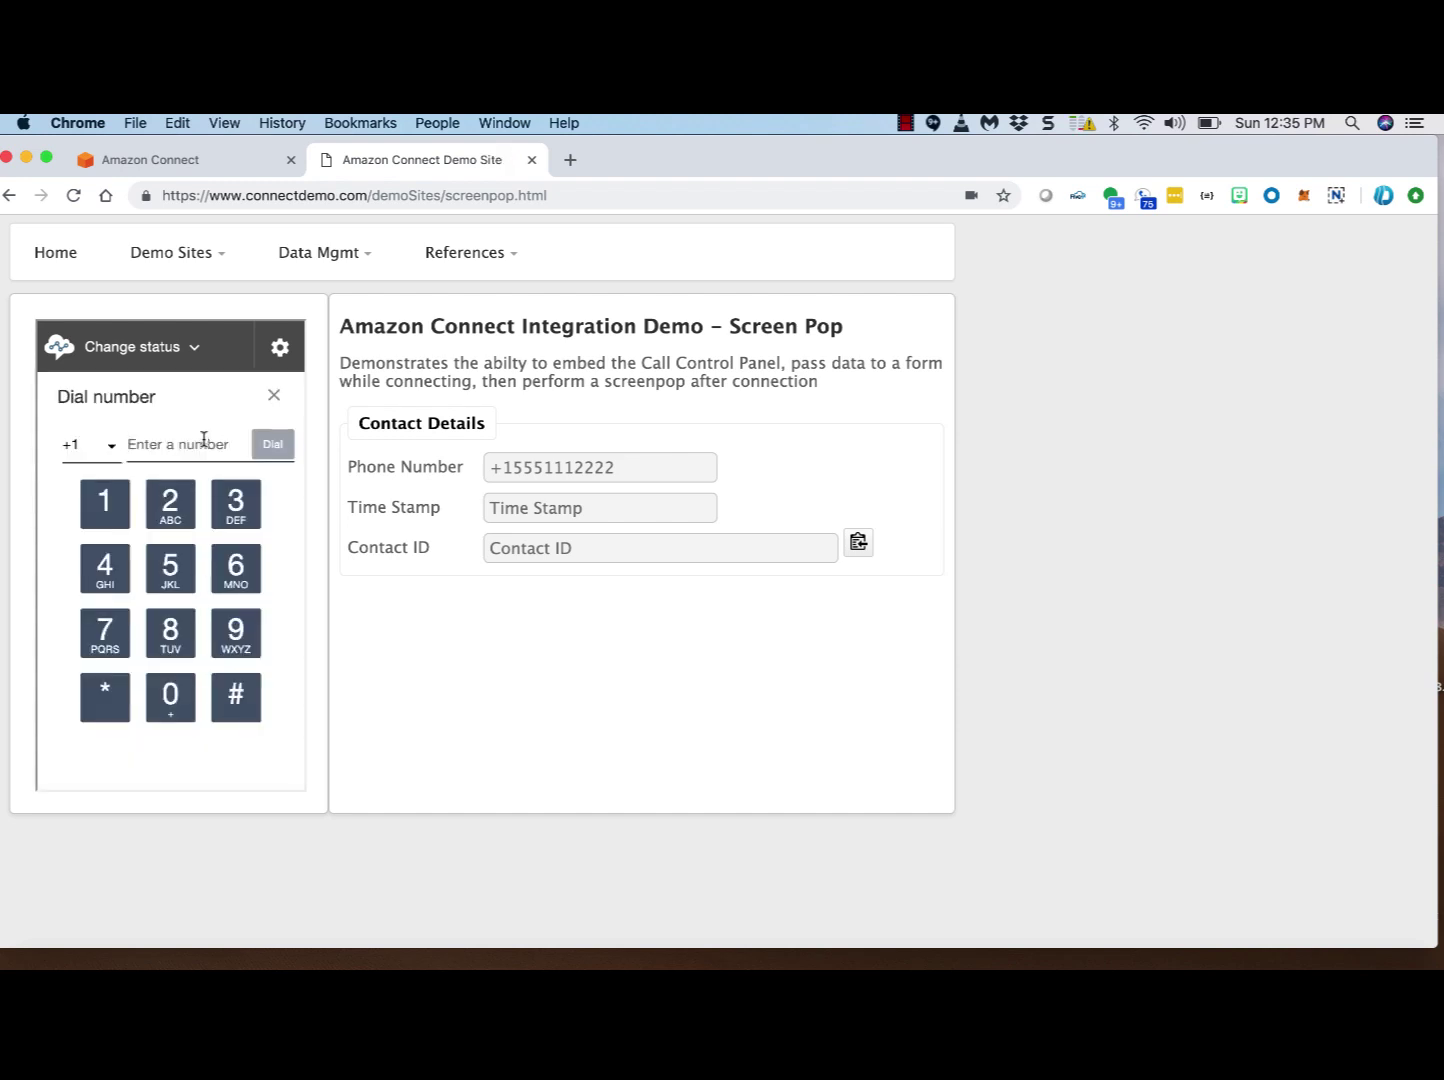
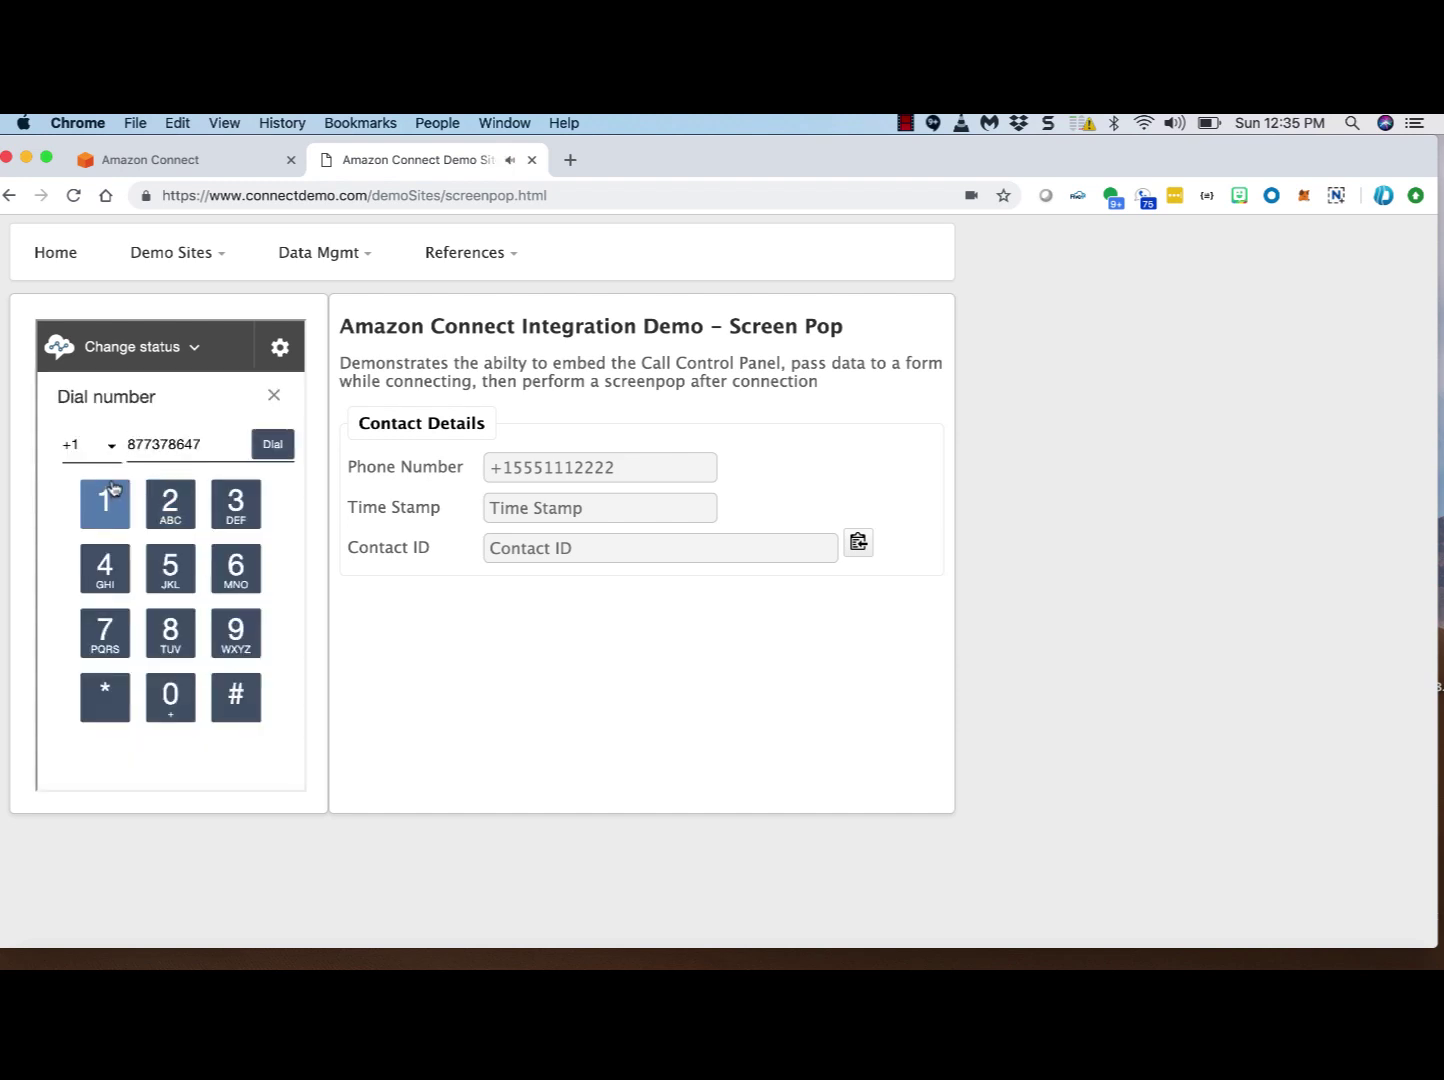
pyautogui.click(285, 446)
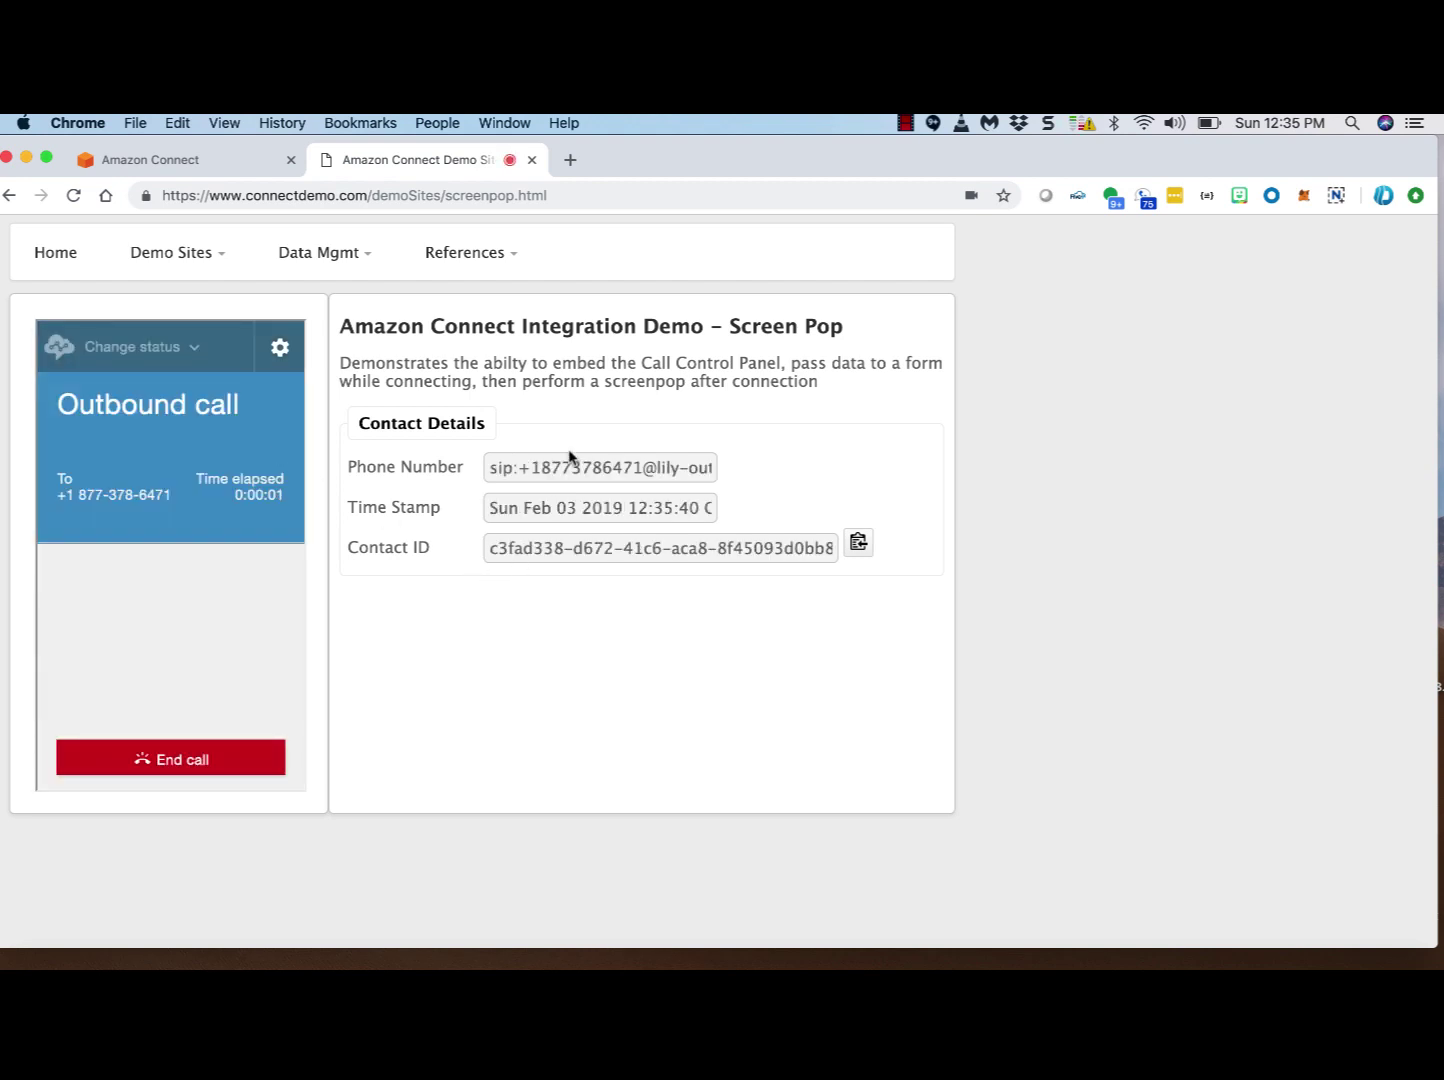
pyautogui.moveTo(492, 470); pyautogui.dragTo(777, 461)
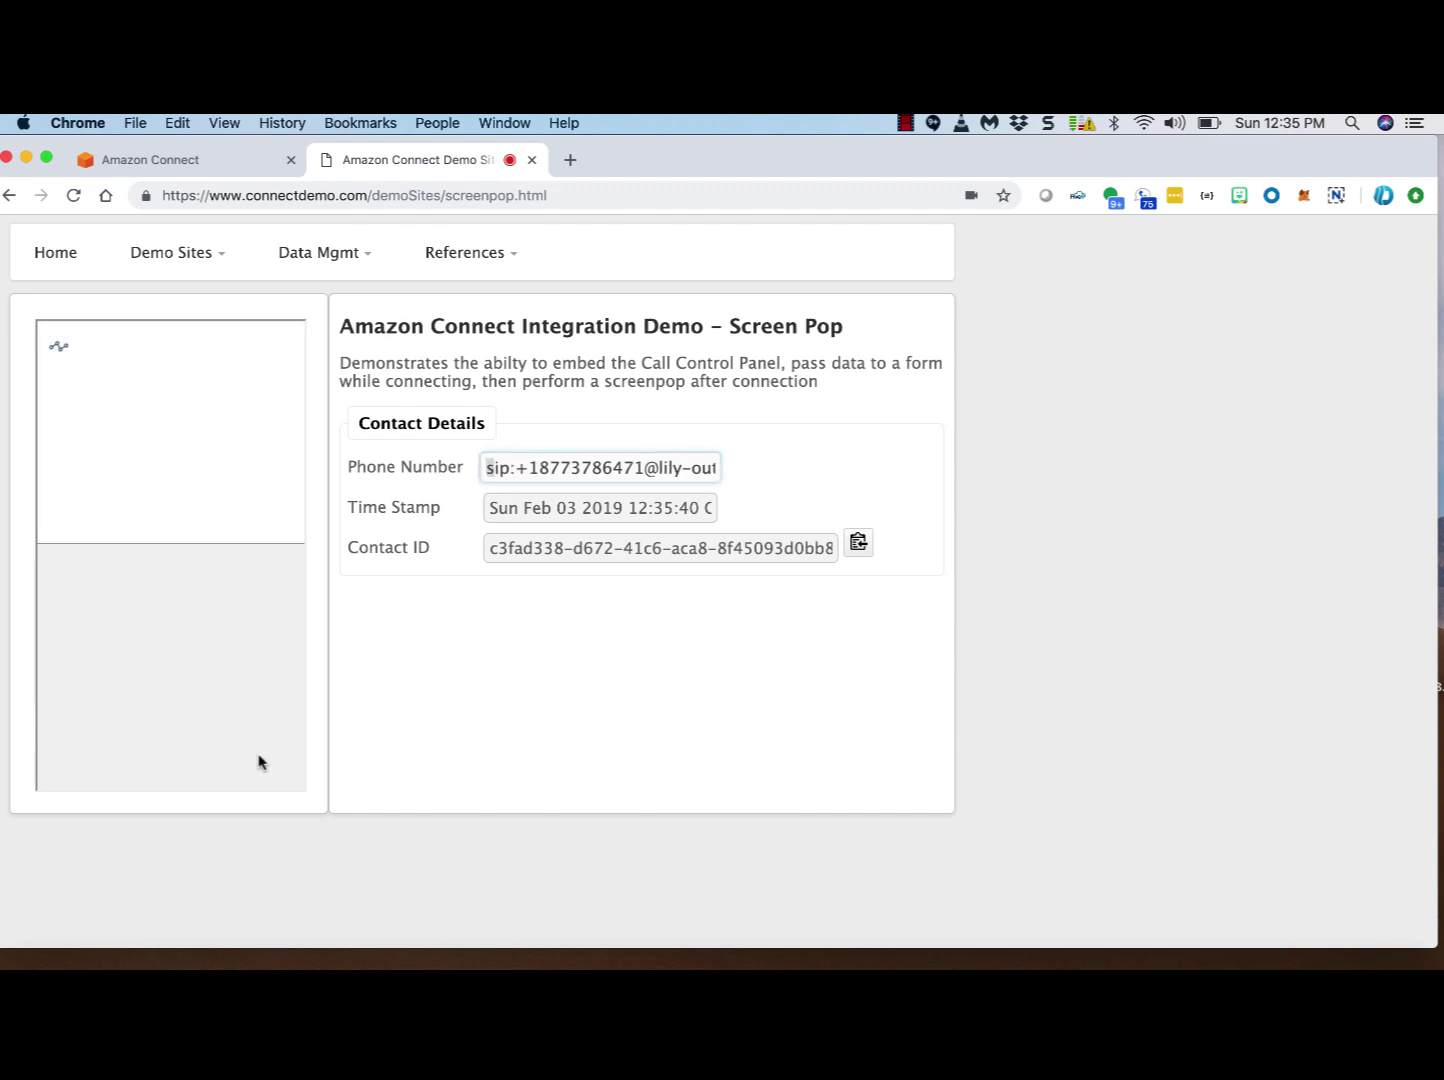
pyautogui.click(260, 762)
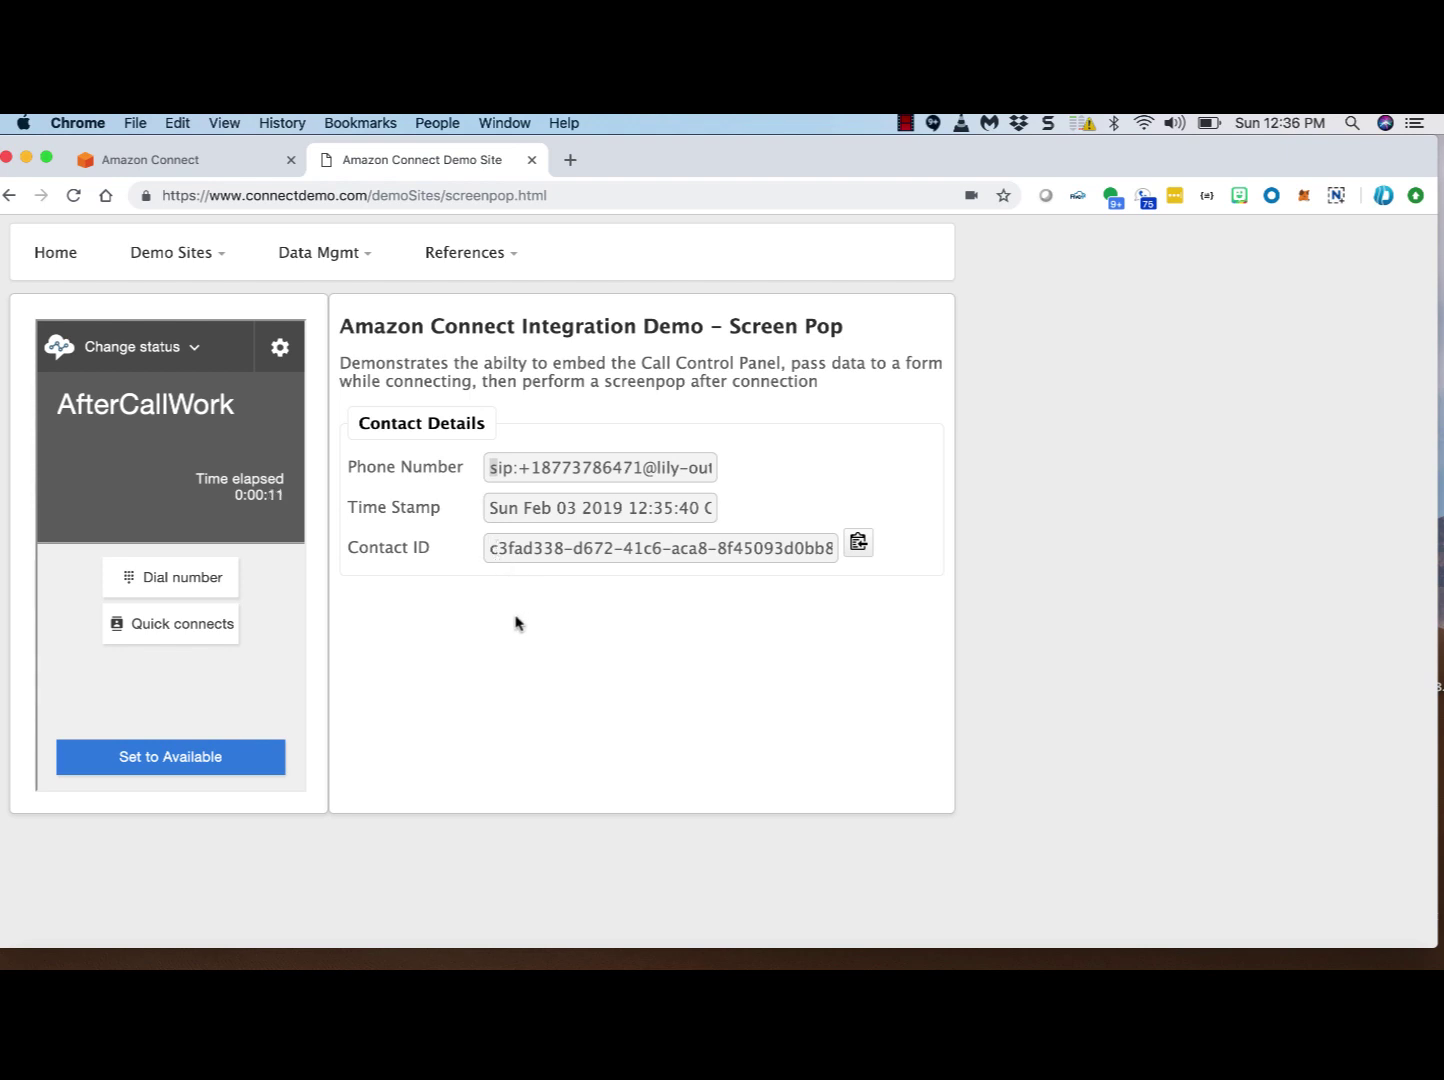
pyautogui.click(760, 549)
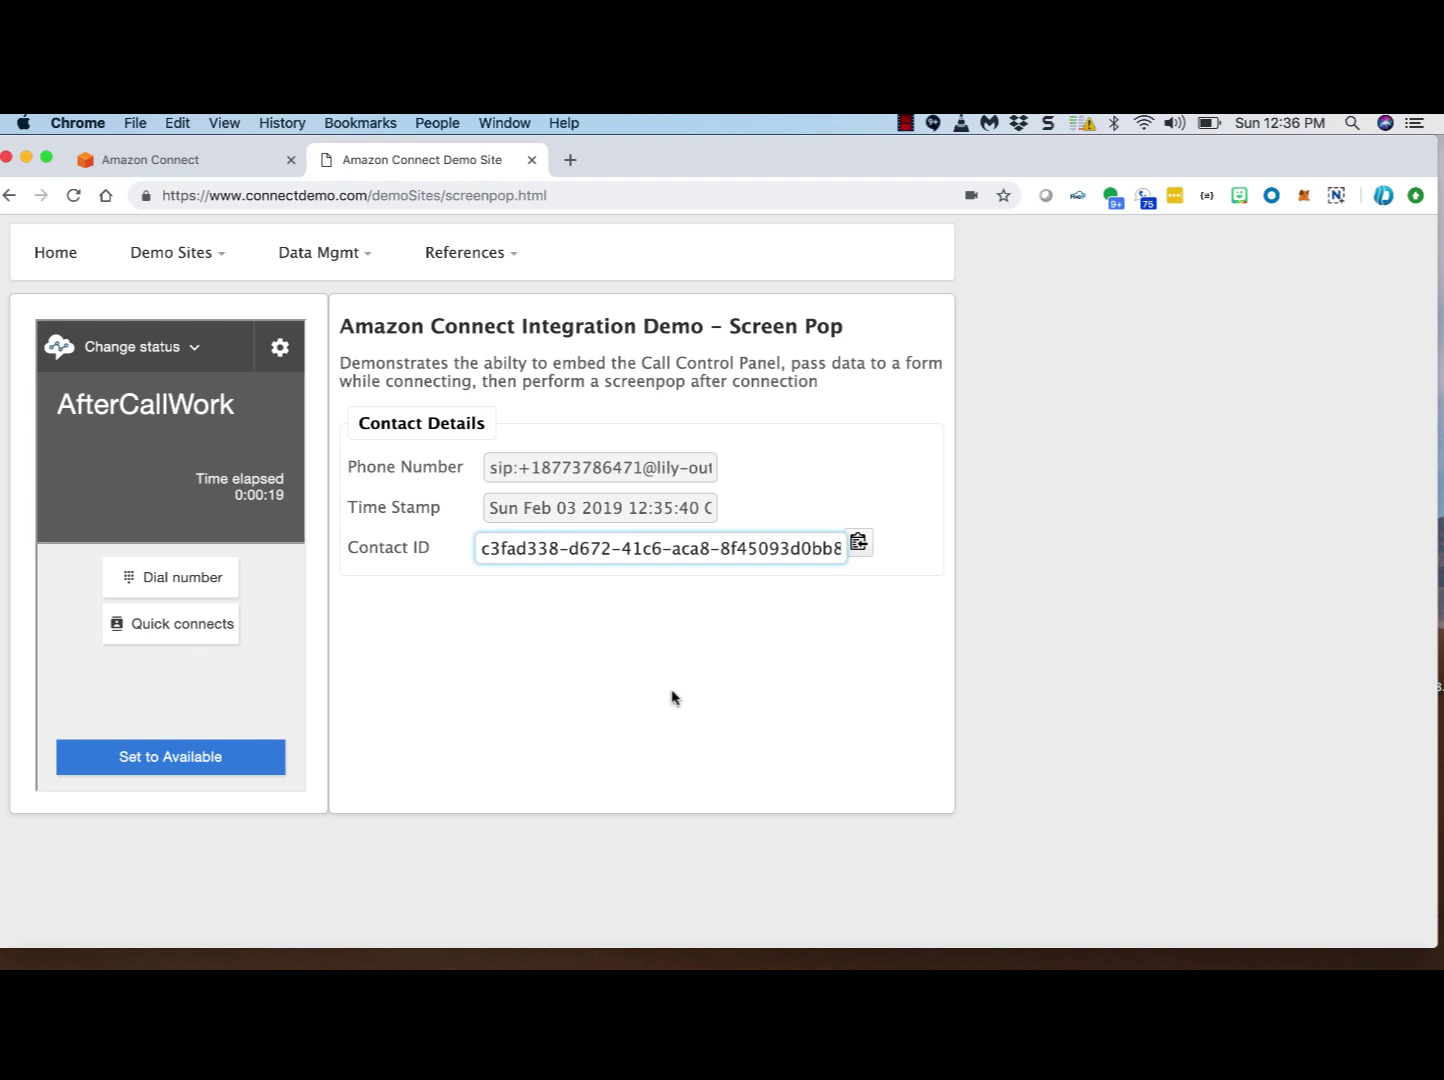
pyautogui.click(485, 467)
pyautogui.moveTo(485, 467); pyautogui.dragTo(780, 466)
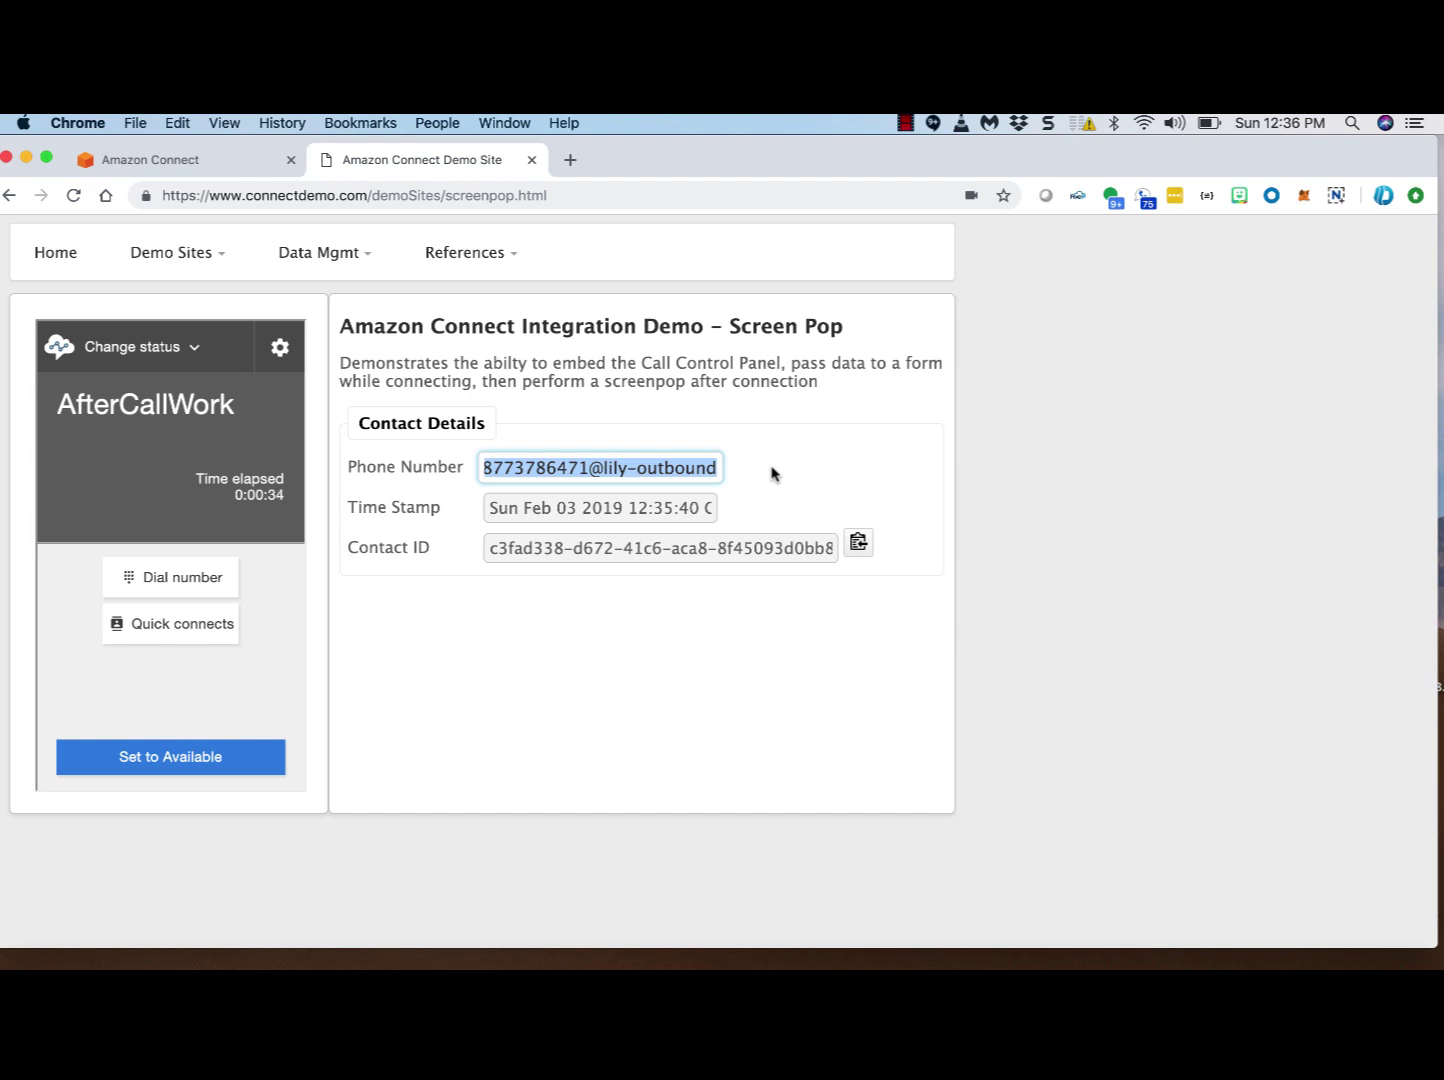
pyautogui.click(792, 458)
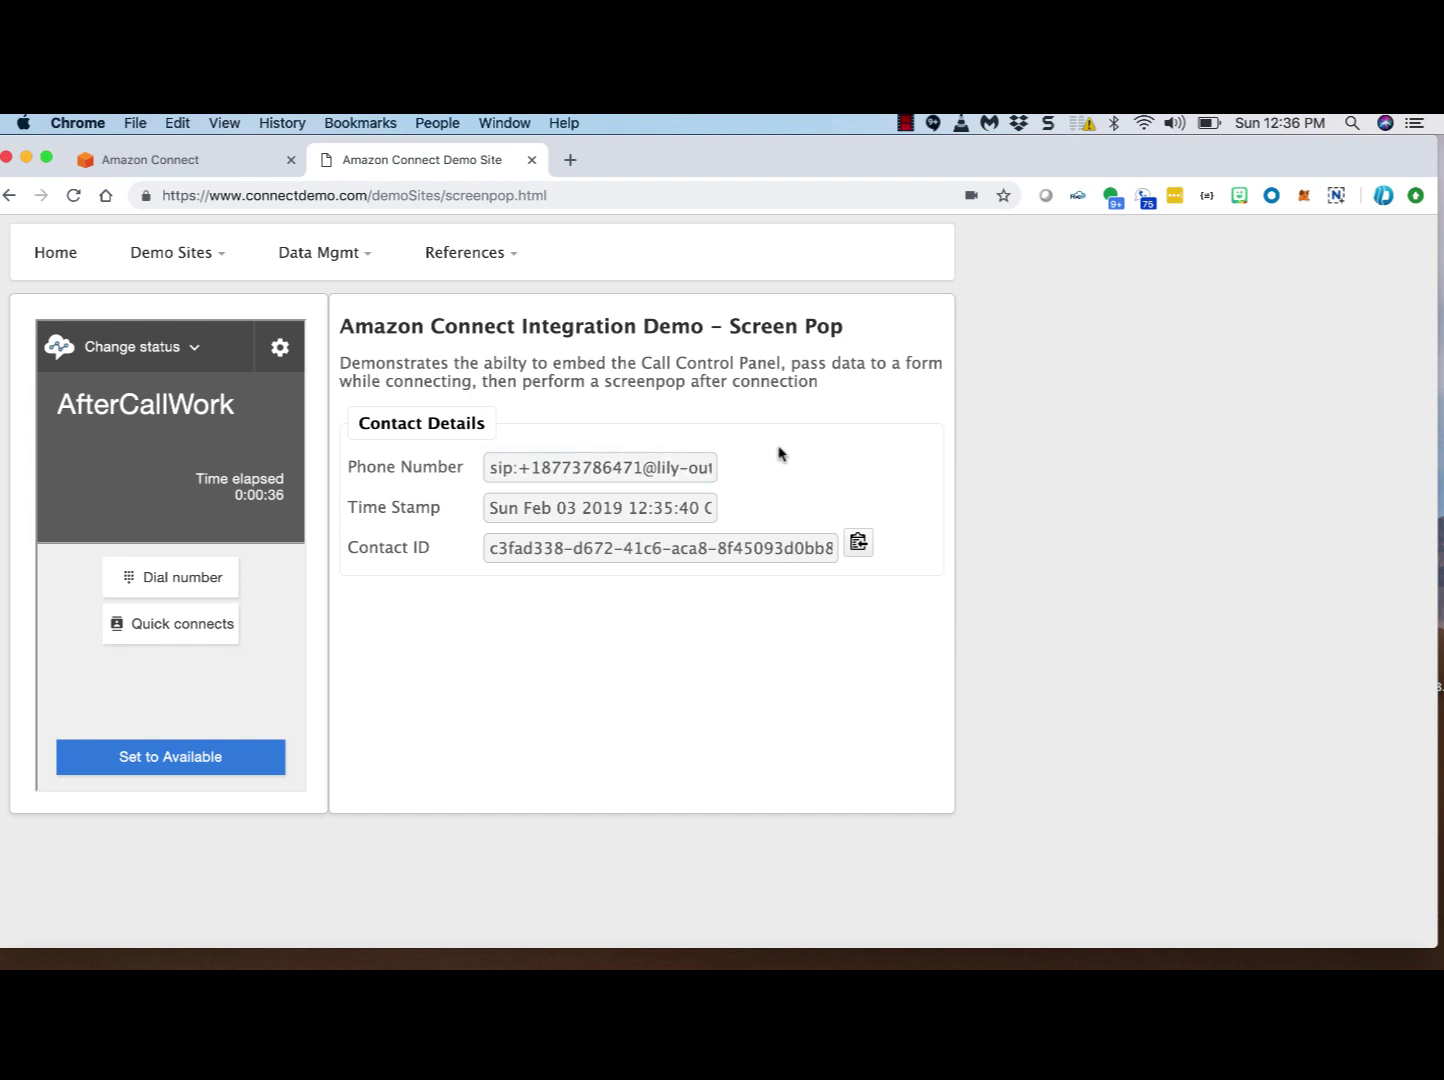
pyautogui.moveTo(641, 467); pyautogui.dragTo(745, 464)
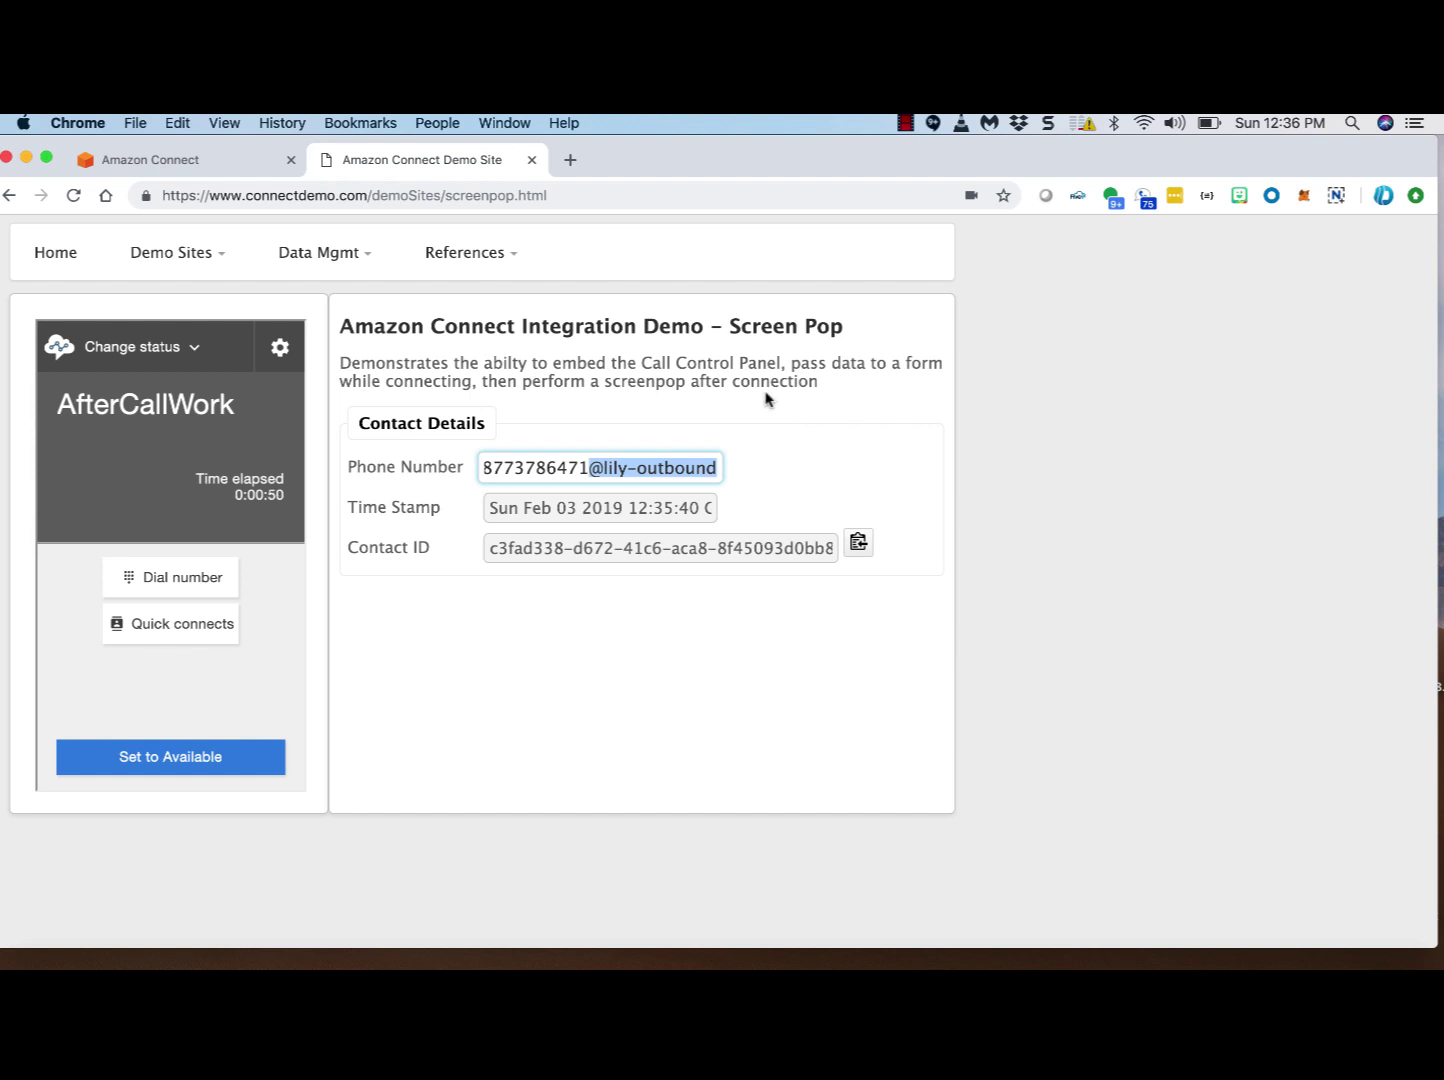
pyautogui.moveTo(212, 265)
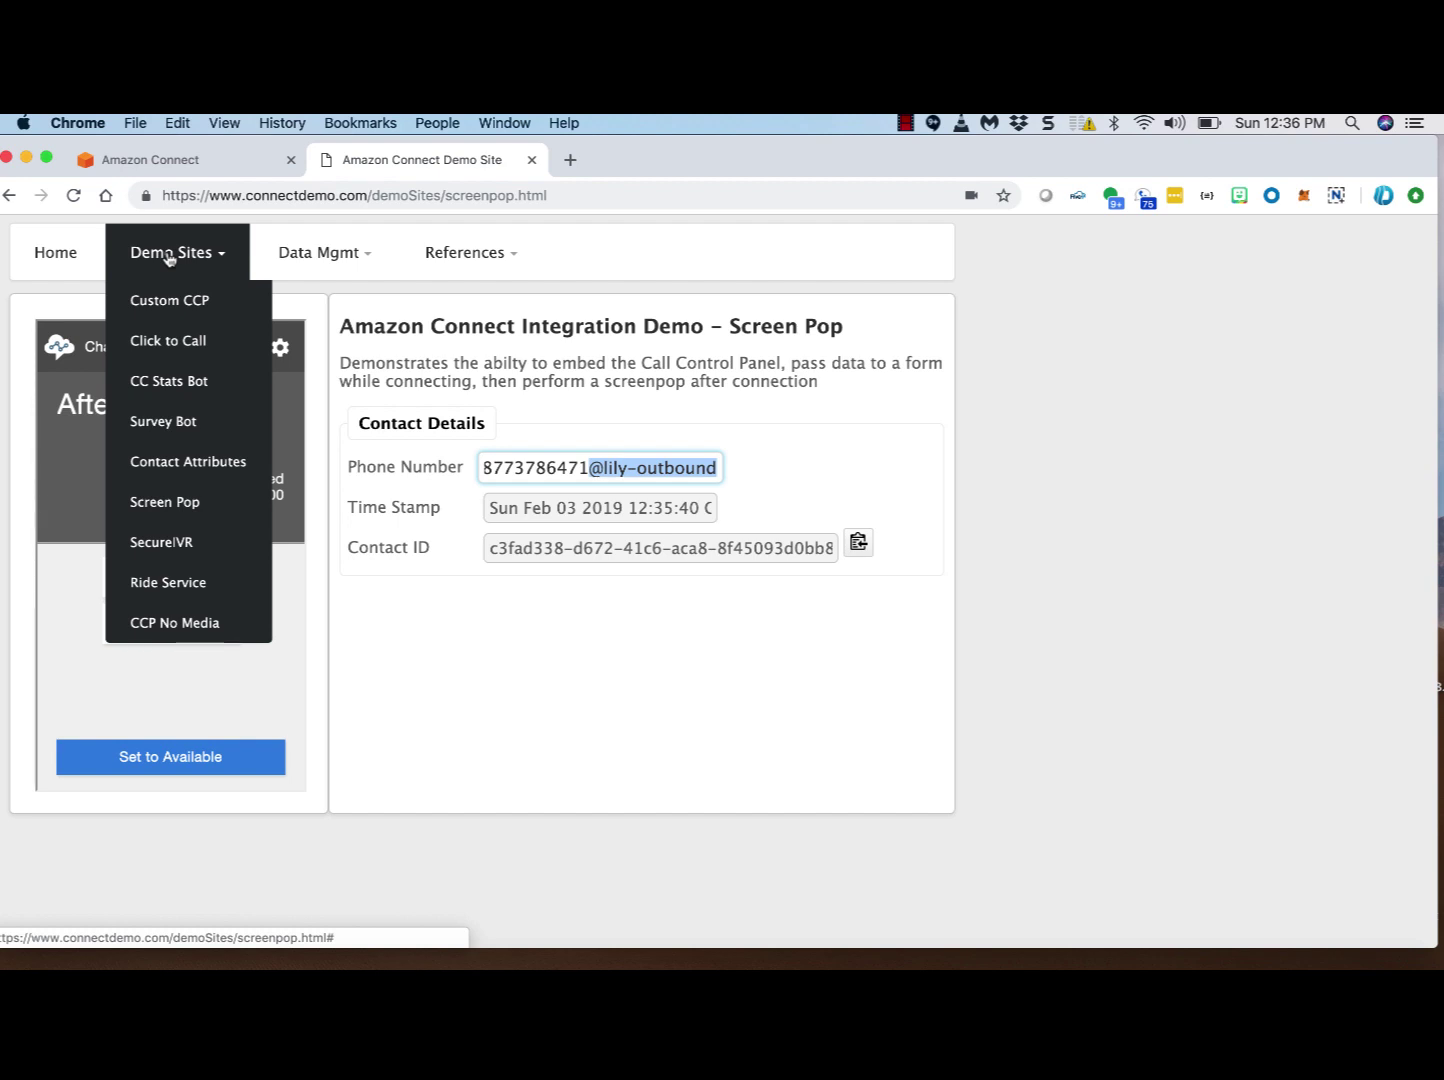
# Step: Open Data Mgmt > Input Data and browse the References menu
pyautogui.click(320, 252)
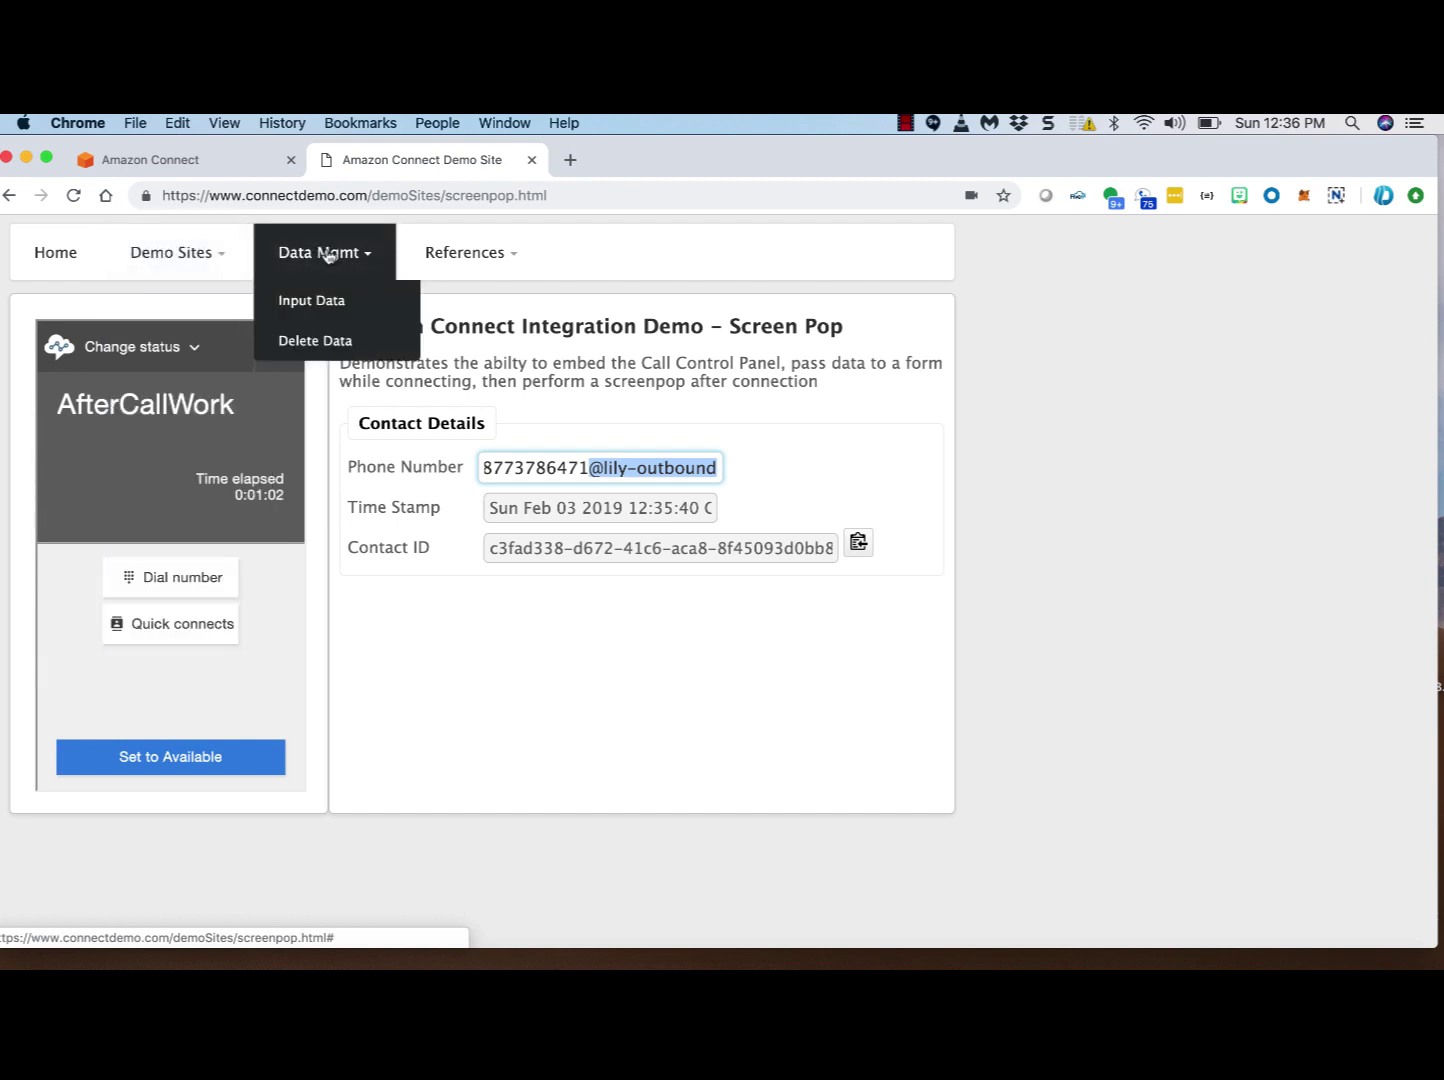
pyautogui.click(317, 304)
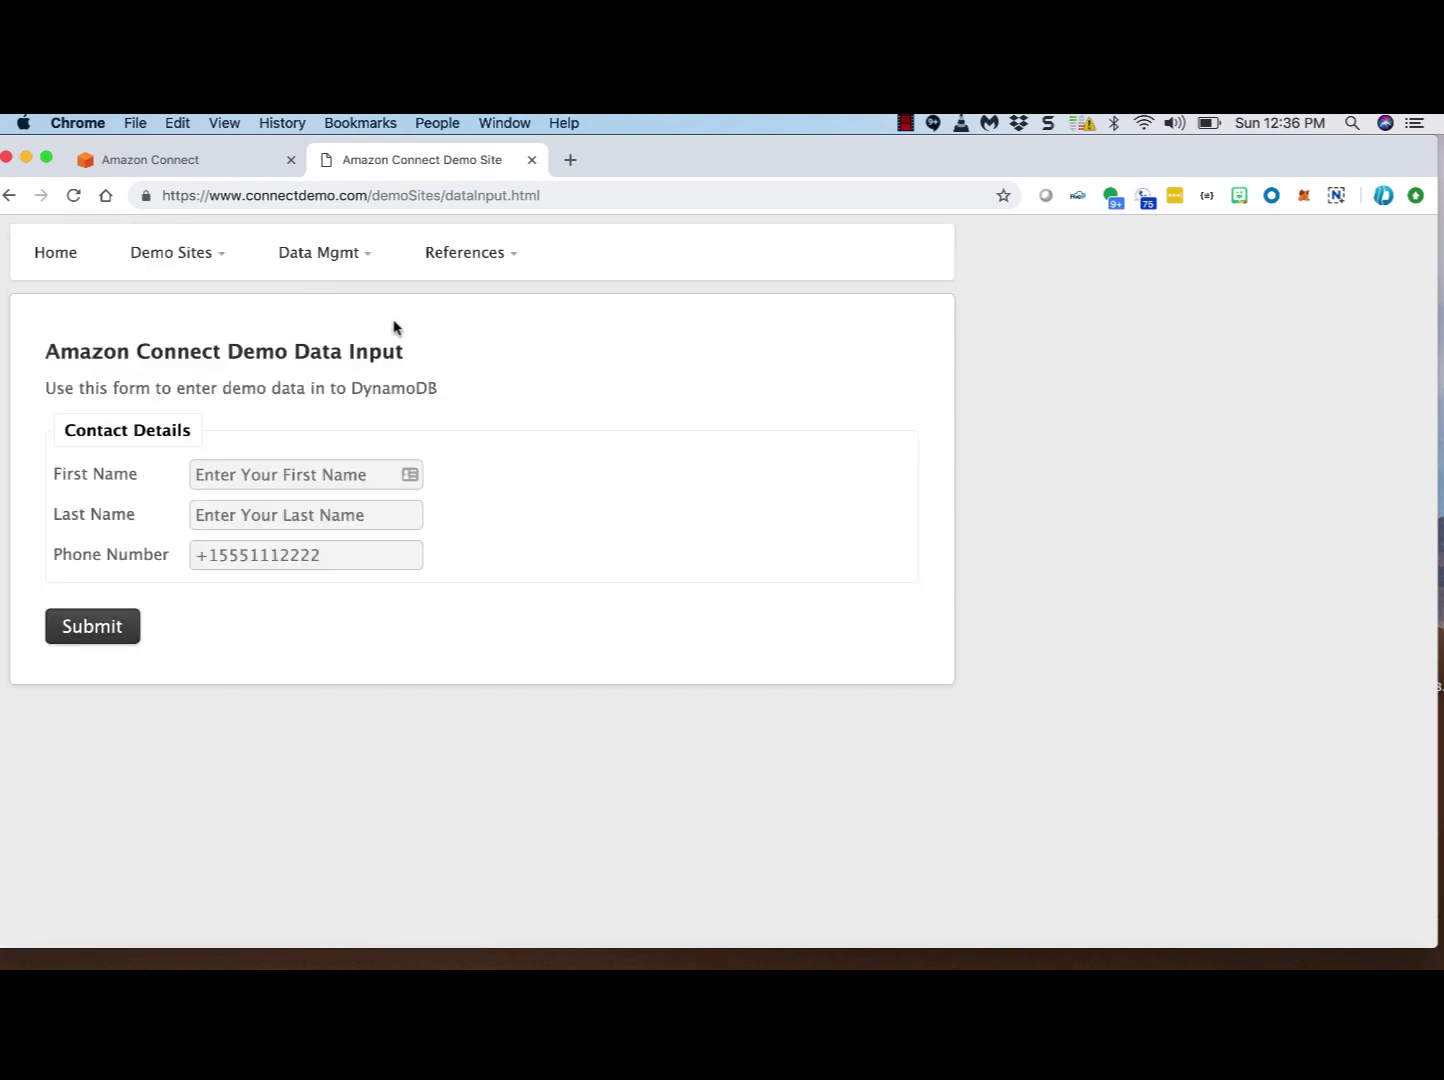
pyautogui.click(460, 258)
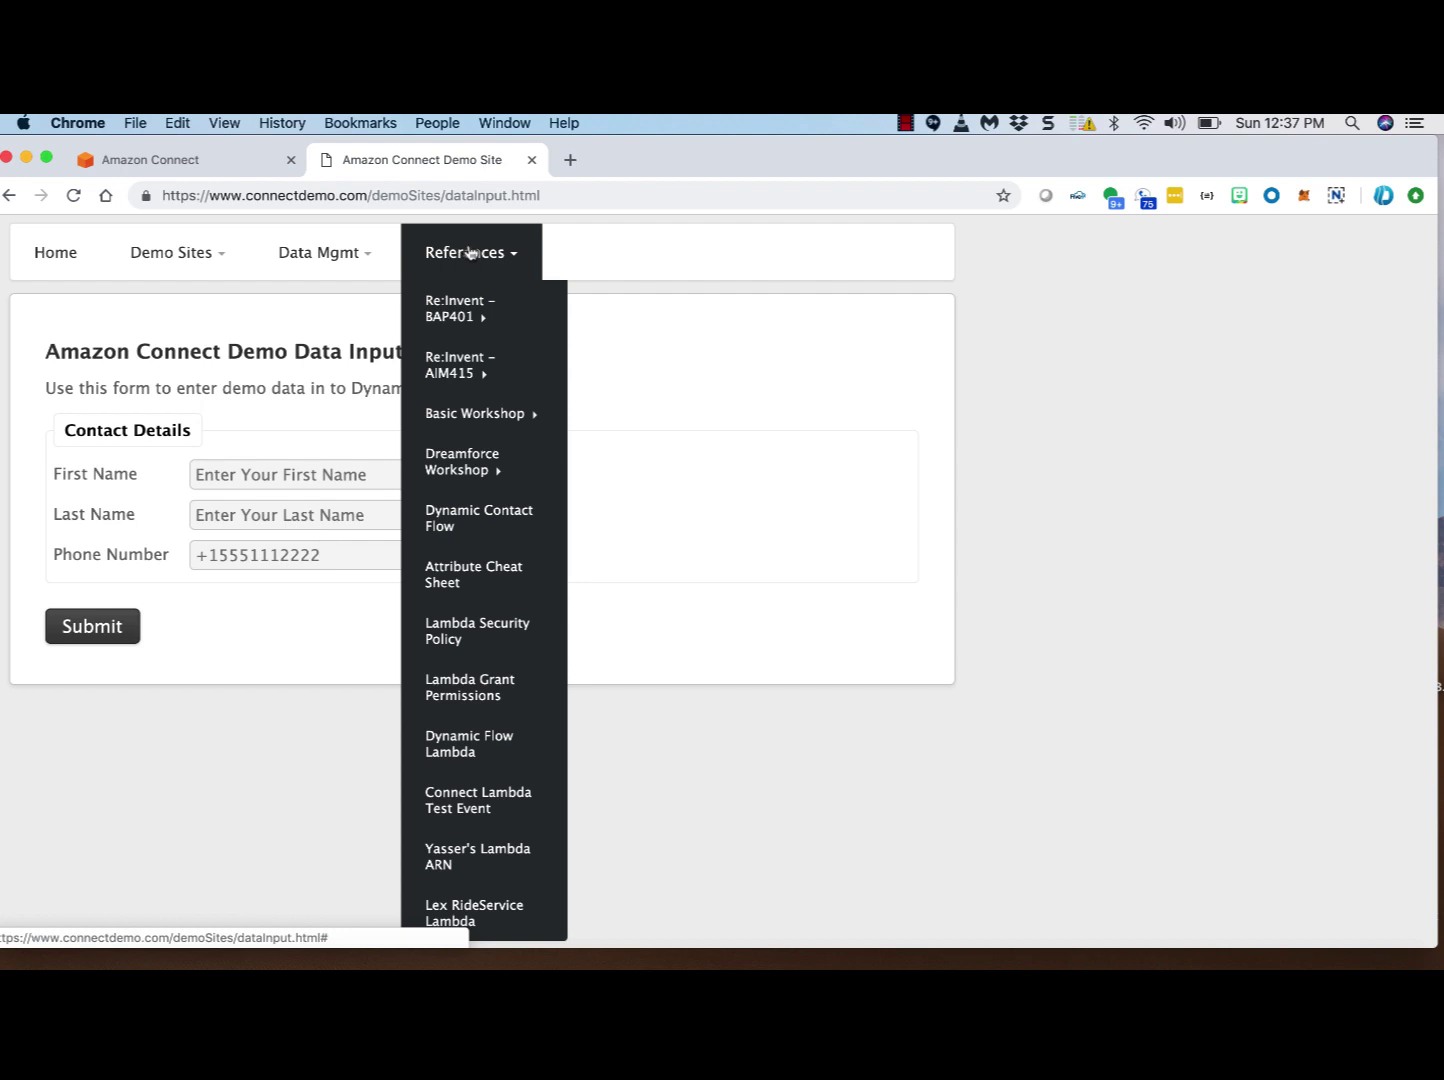
pyautogui.click(564, 258)
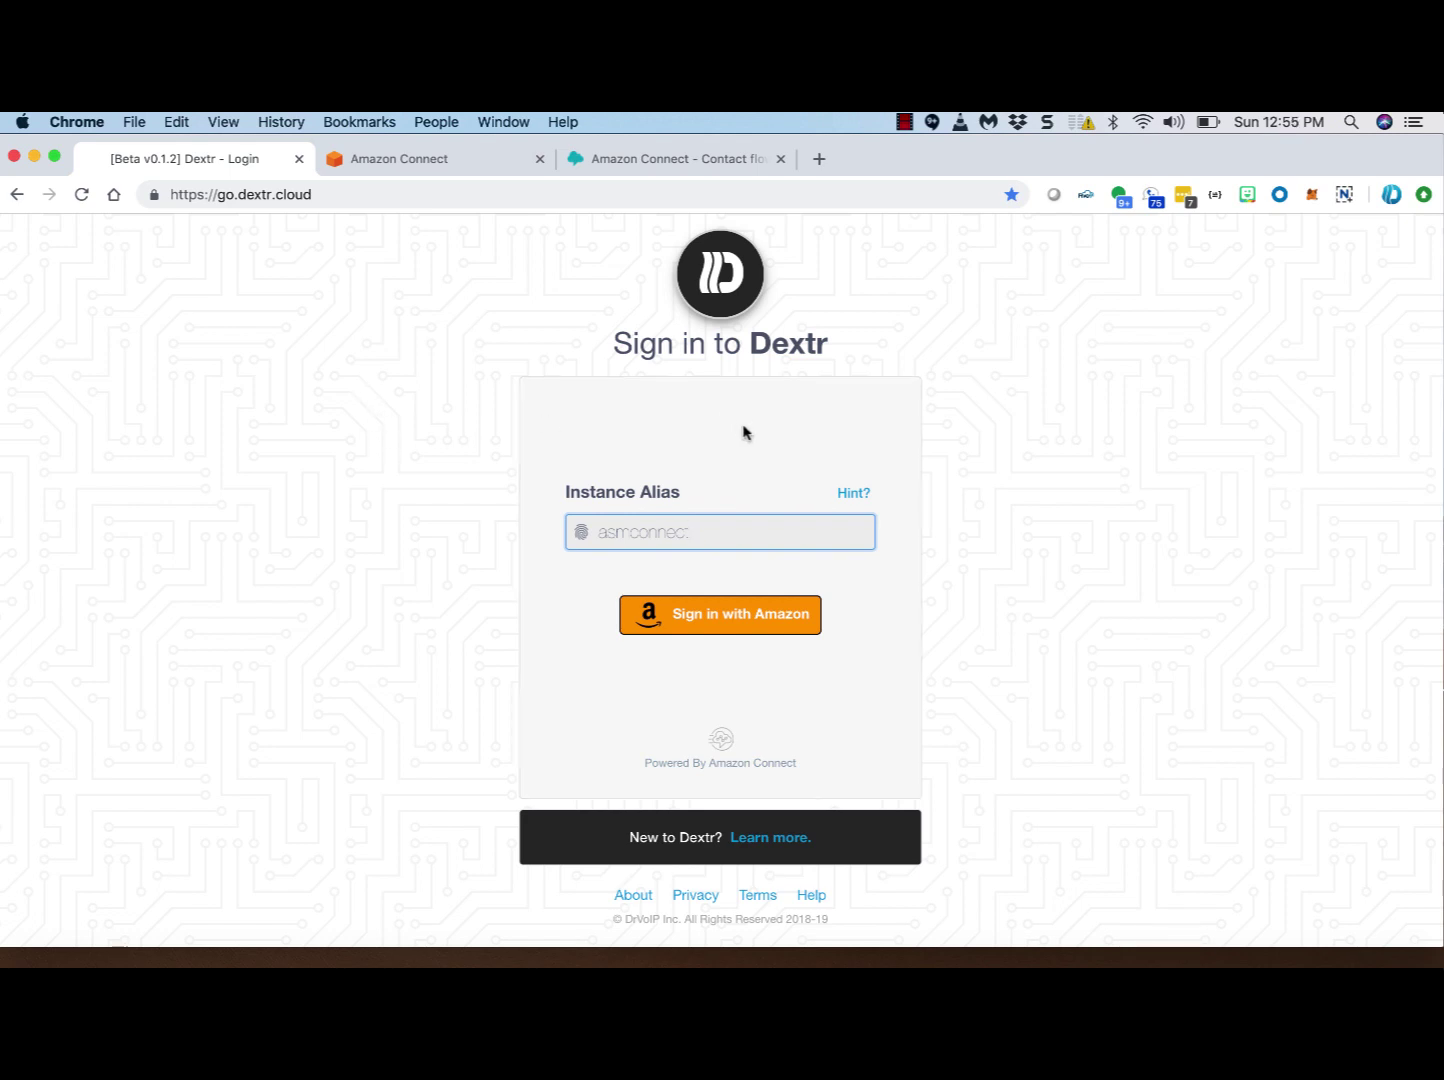
# Step: Sign in to Dextr with the Amazon account and open the asmconnect home dashboard
pyautogui.click(750, 614)
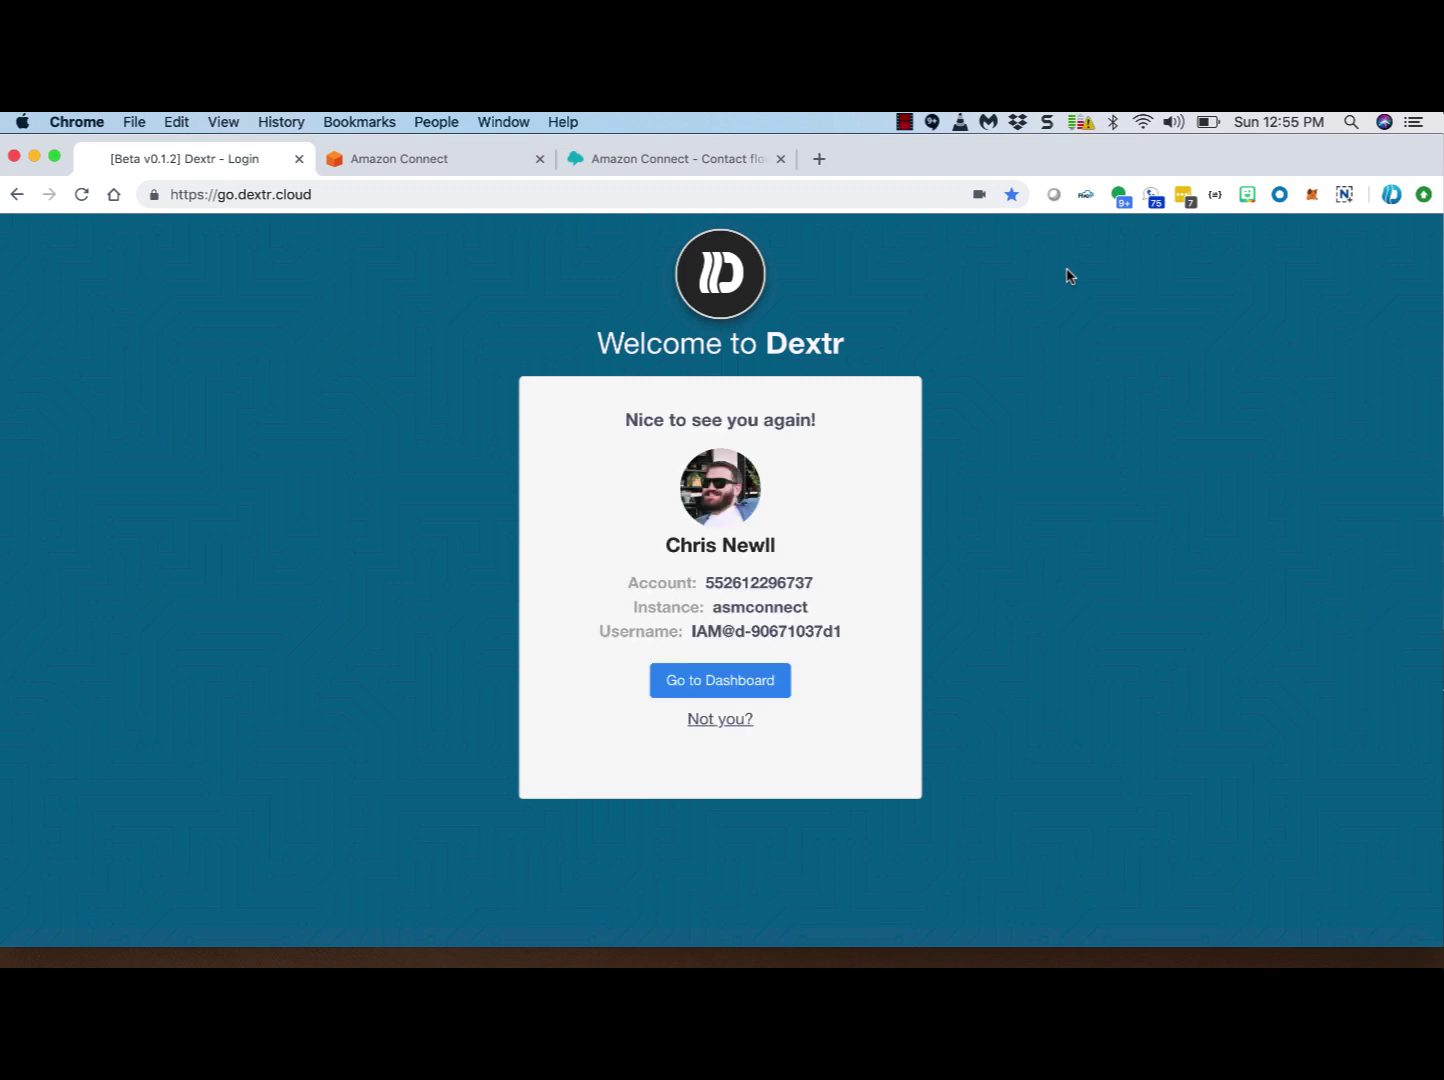
pyautogui.click(731, 684)
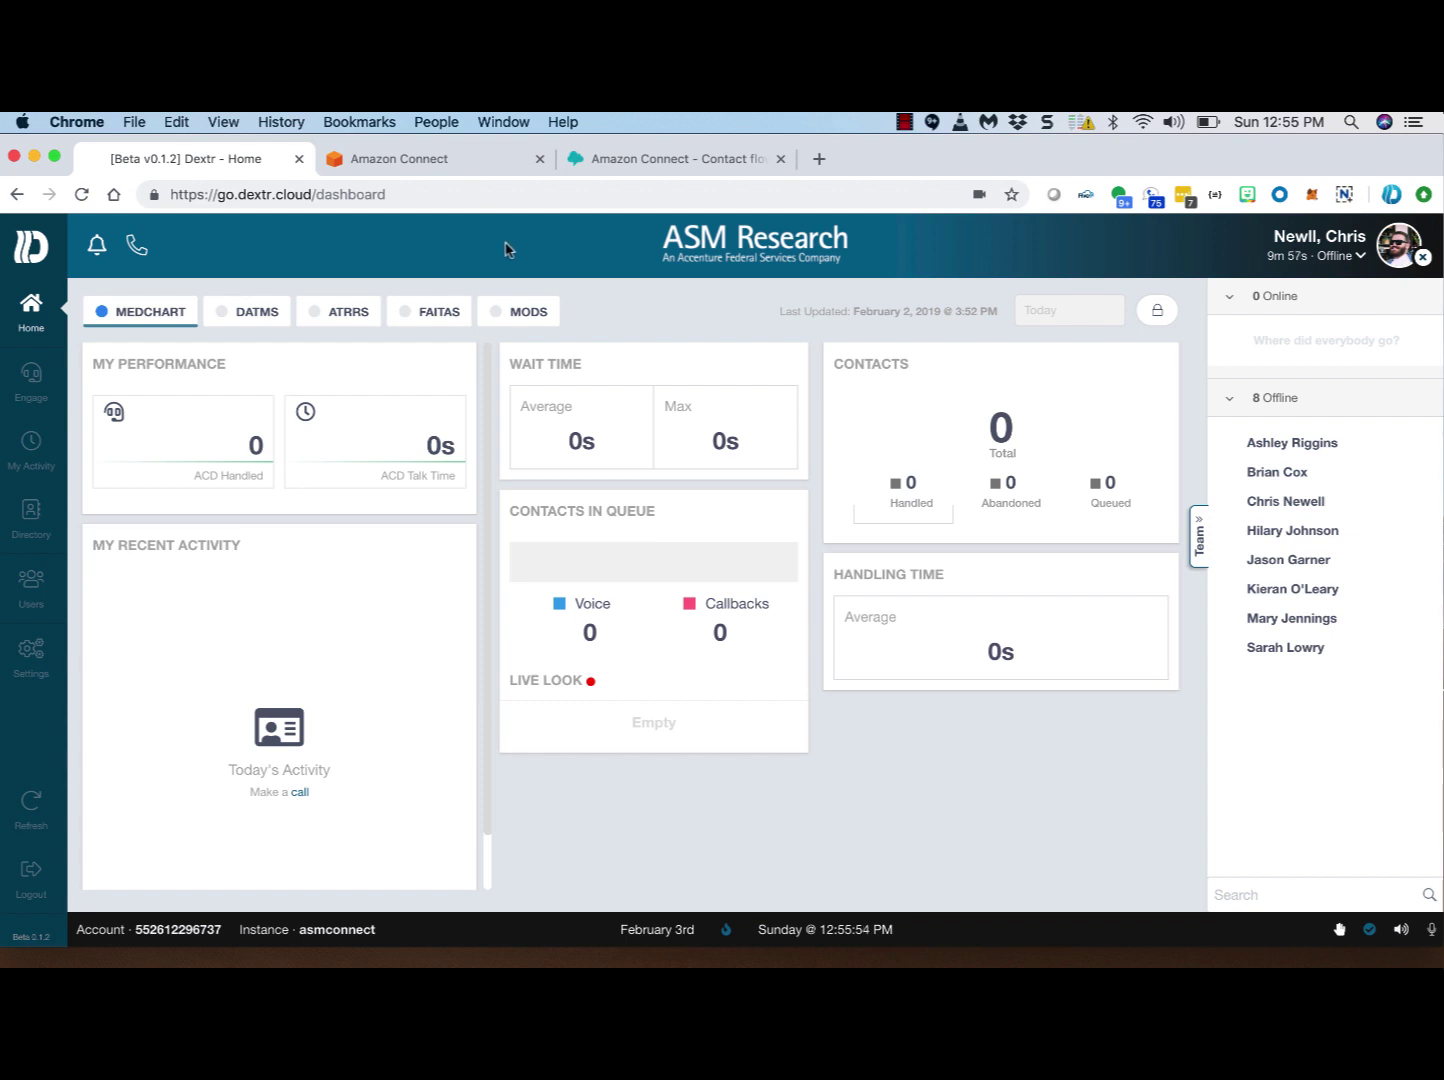
# Step: Step through the DATMS, ATRRS, FAITAS and MODS queue tabs, then collapse and reopen the Team panel
pyautogui.click(268, 315)
pyautogui.click(346, 313)
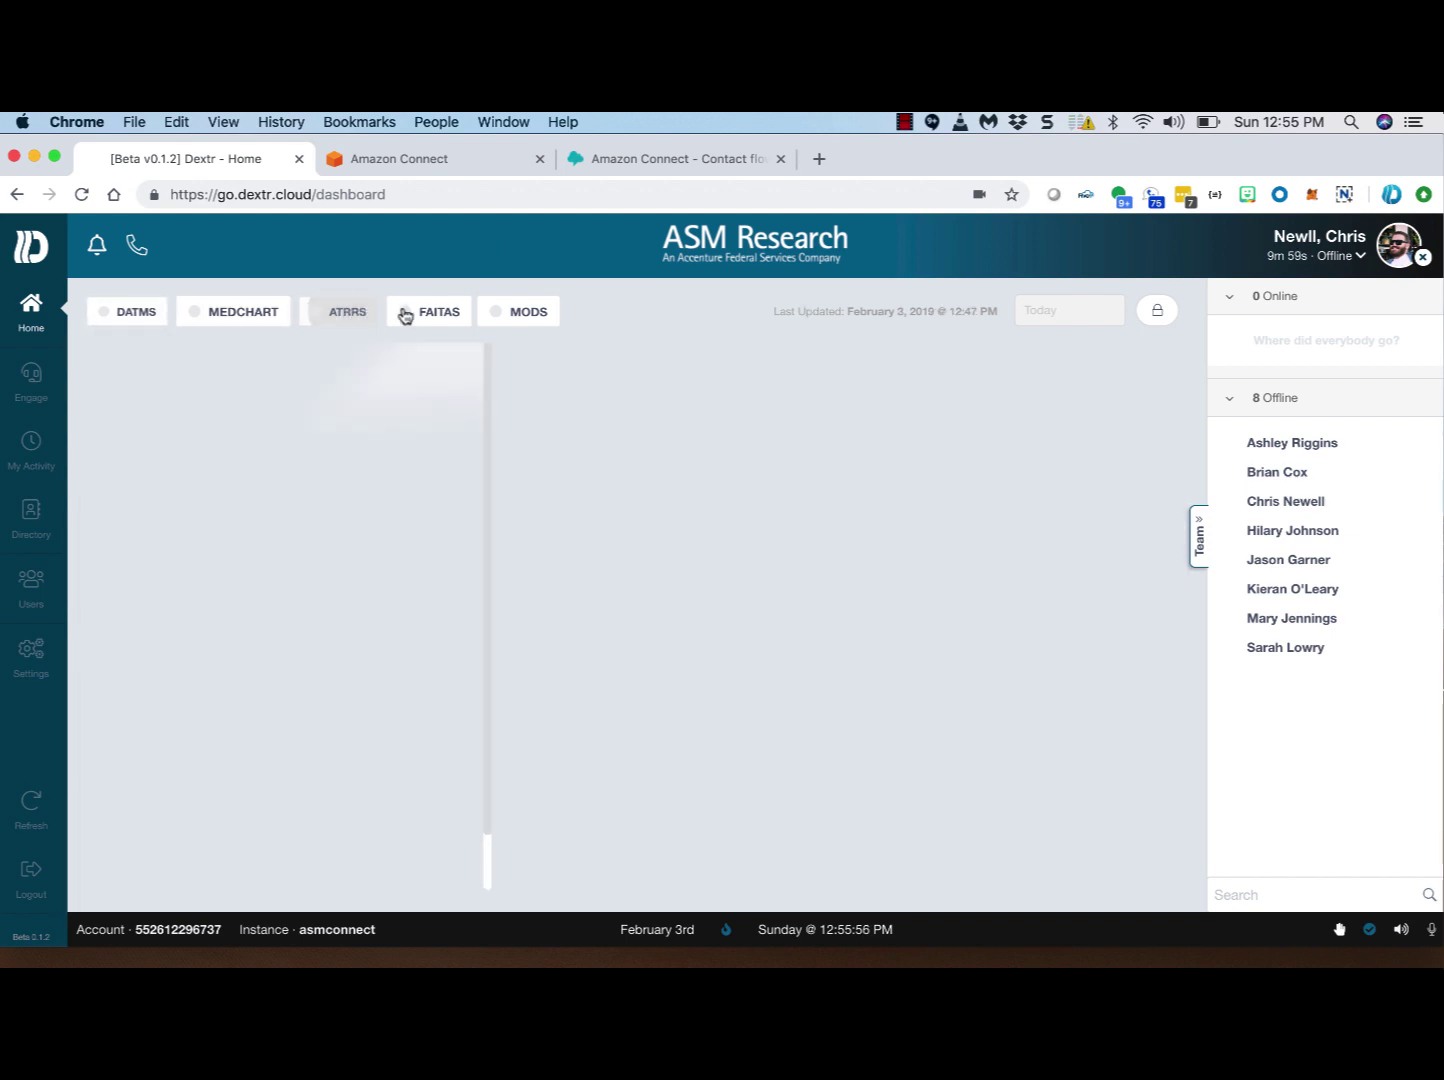
pyautogui.click(442, 313)
pyautogui.click(532, 313)
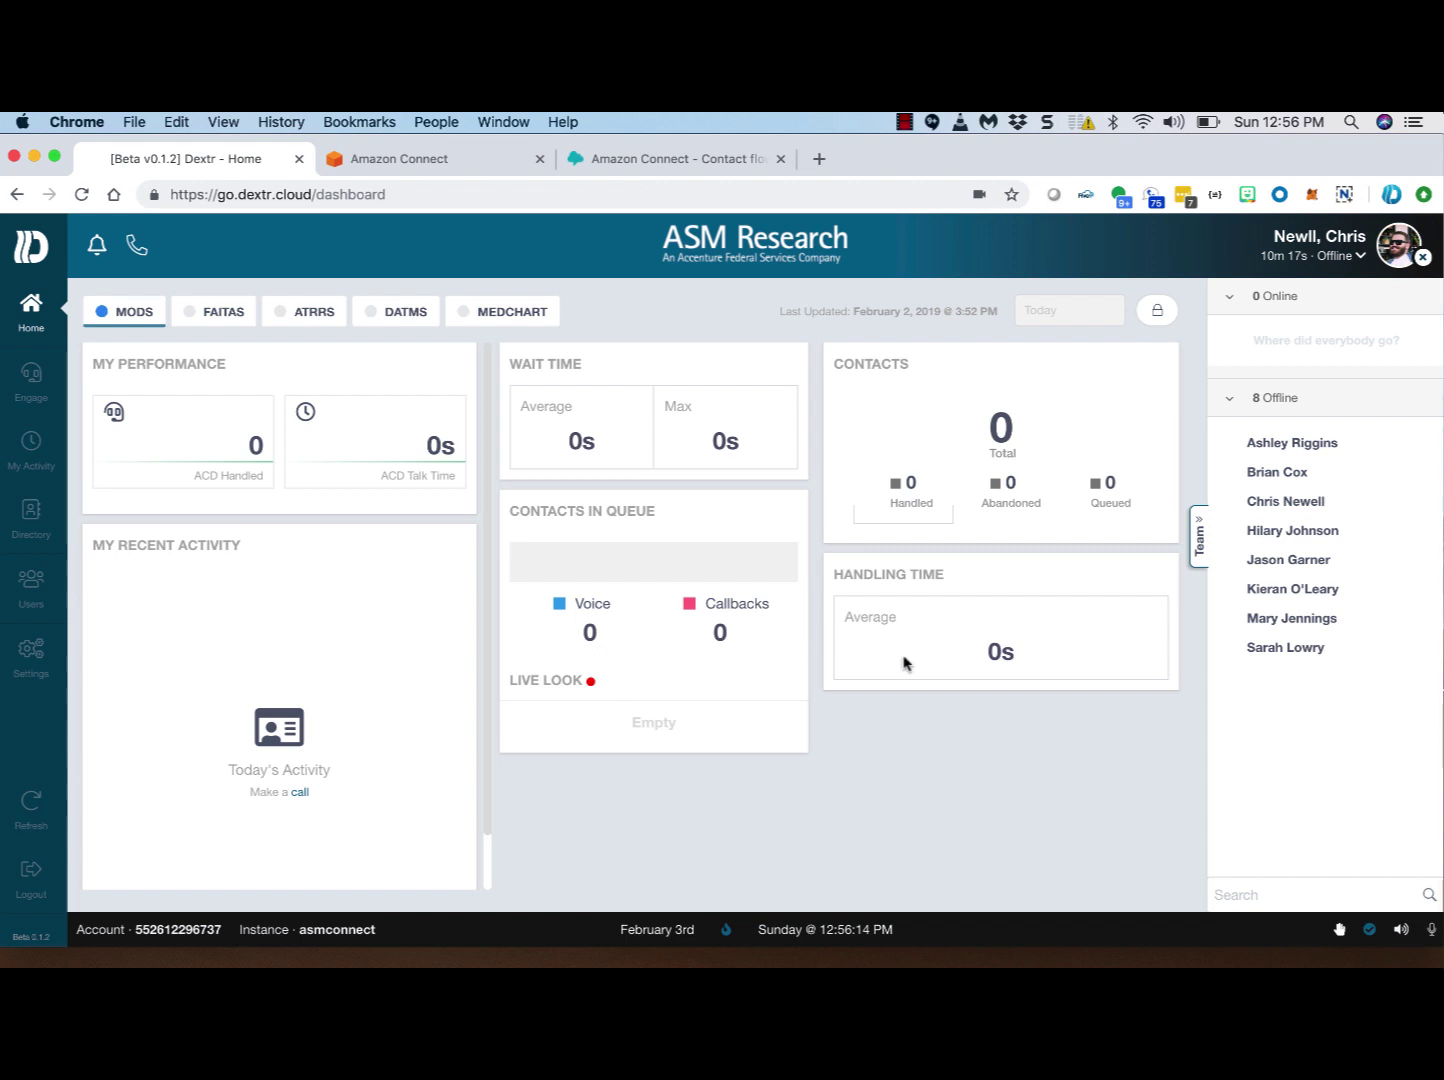
pyautogui.click(1198, 548)
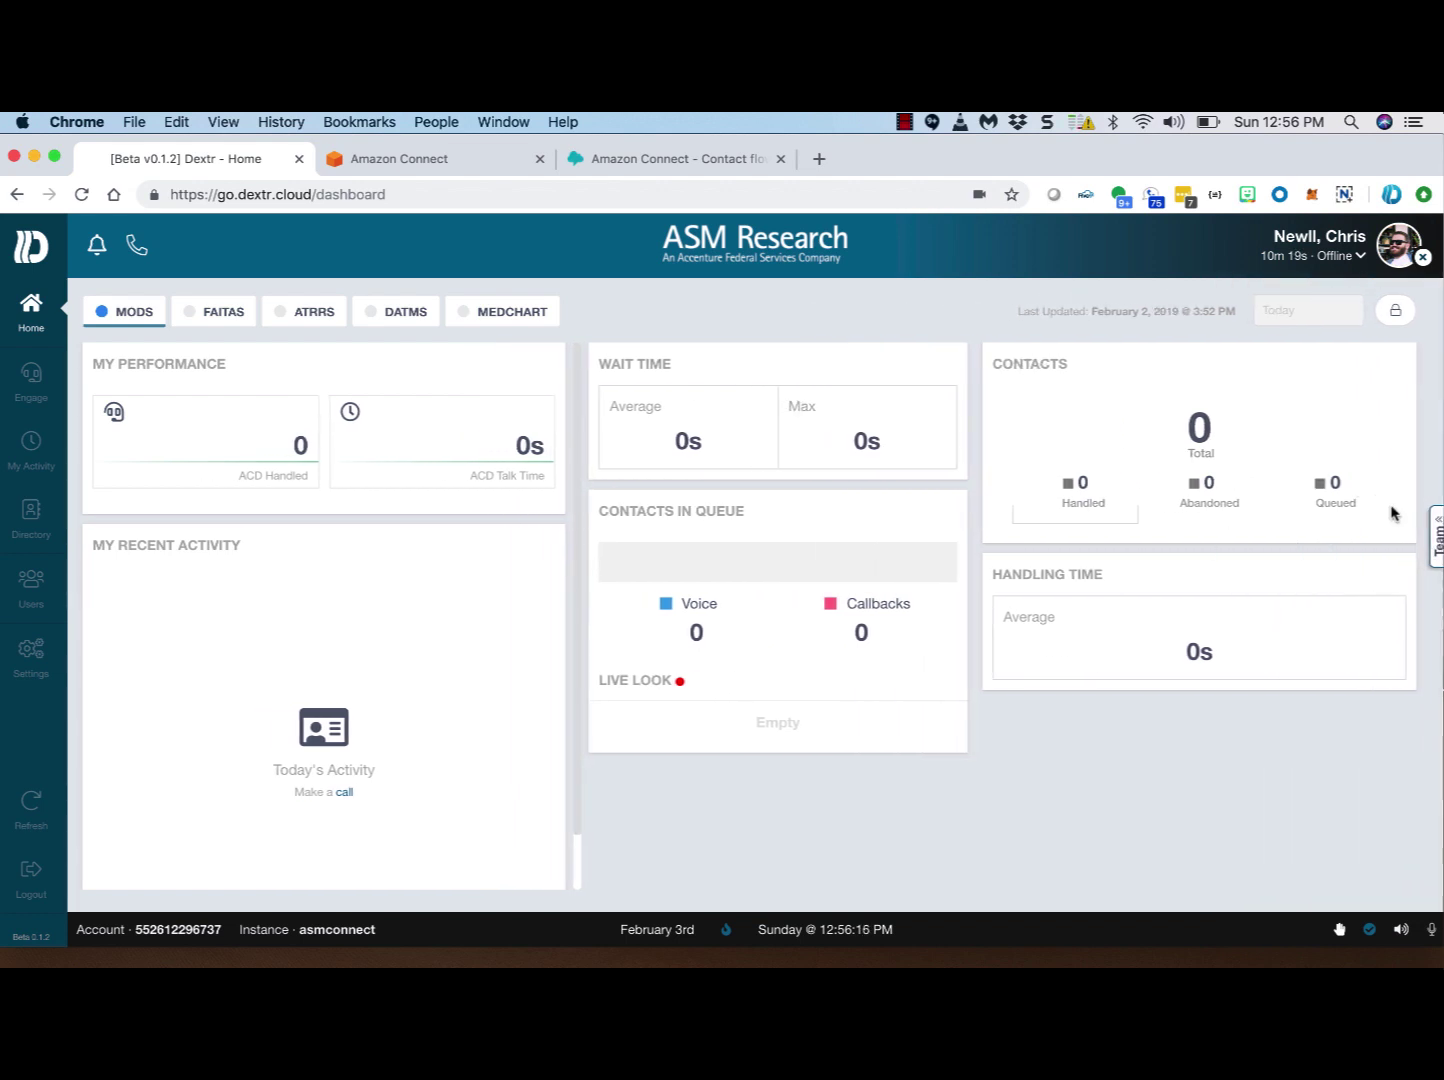
pyautogui.click(1436, 540)
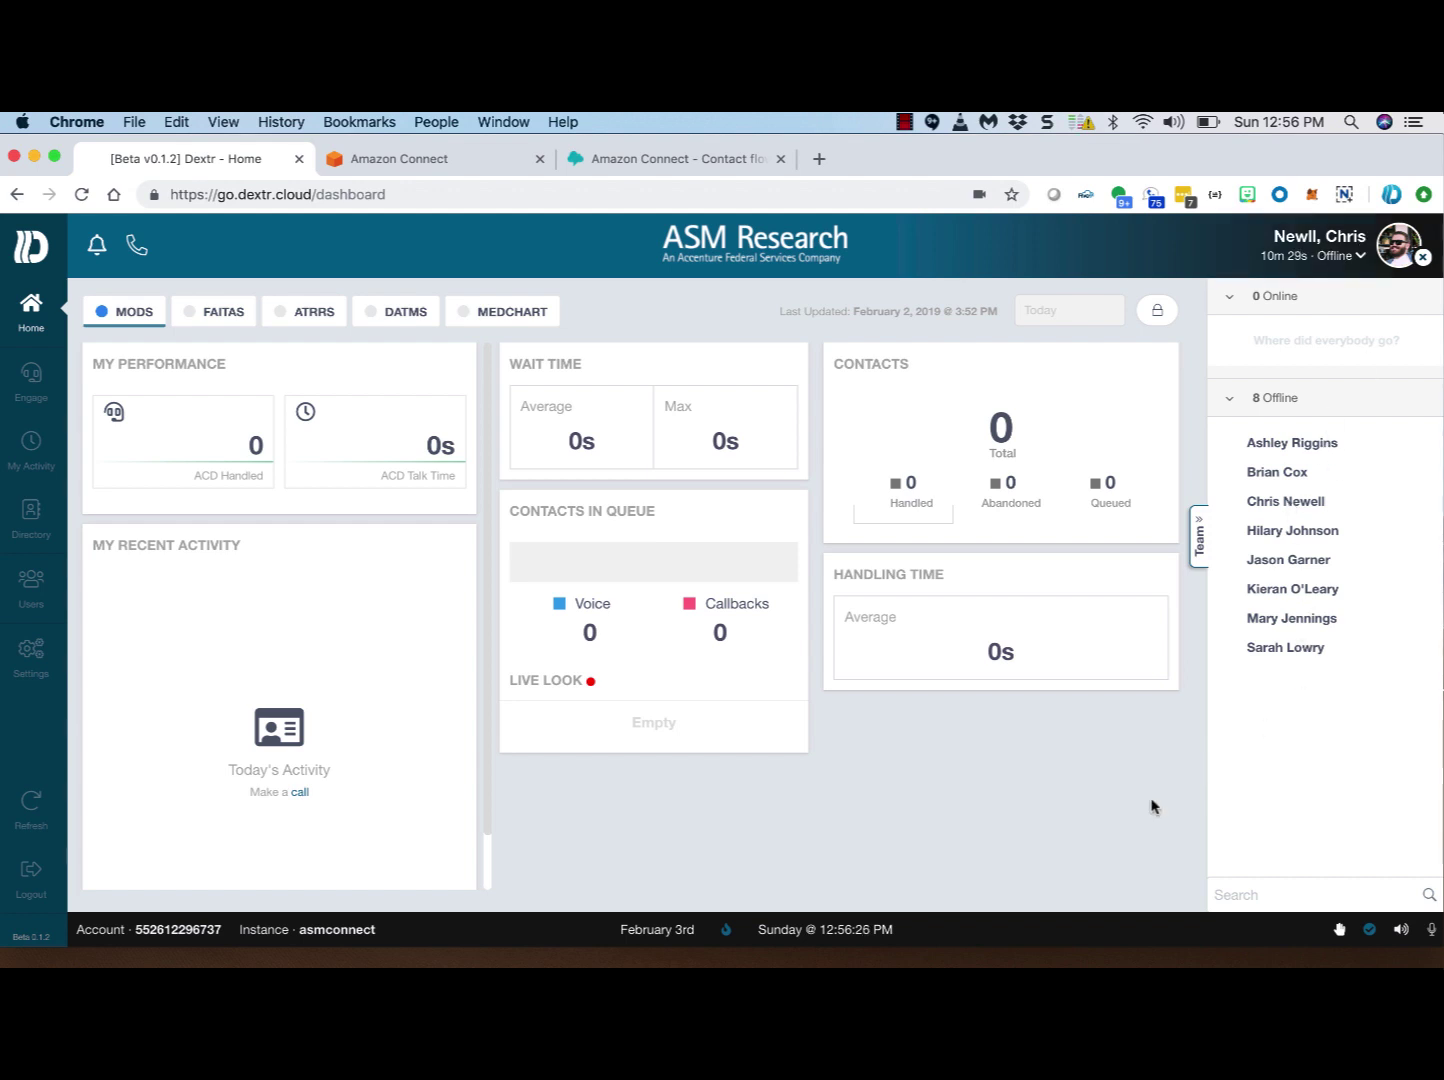
# Step: Go to Engage, then open My Activity to see the 47 logged calls with recordings
pyautogui.click(30, 385)
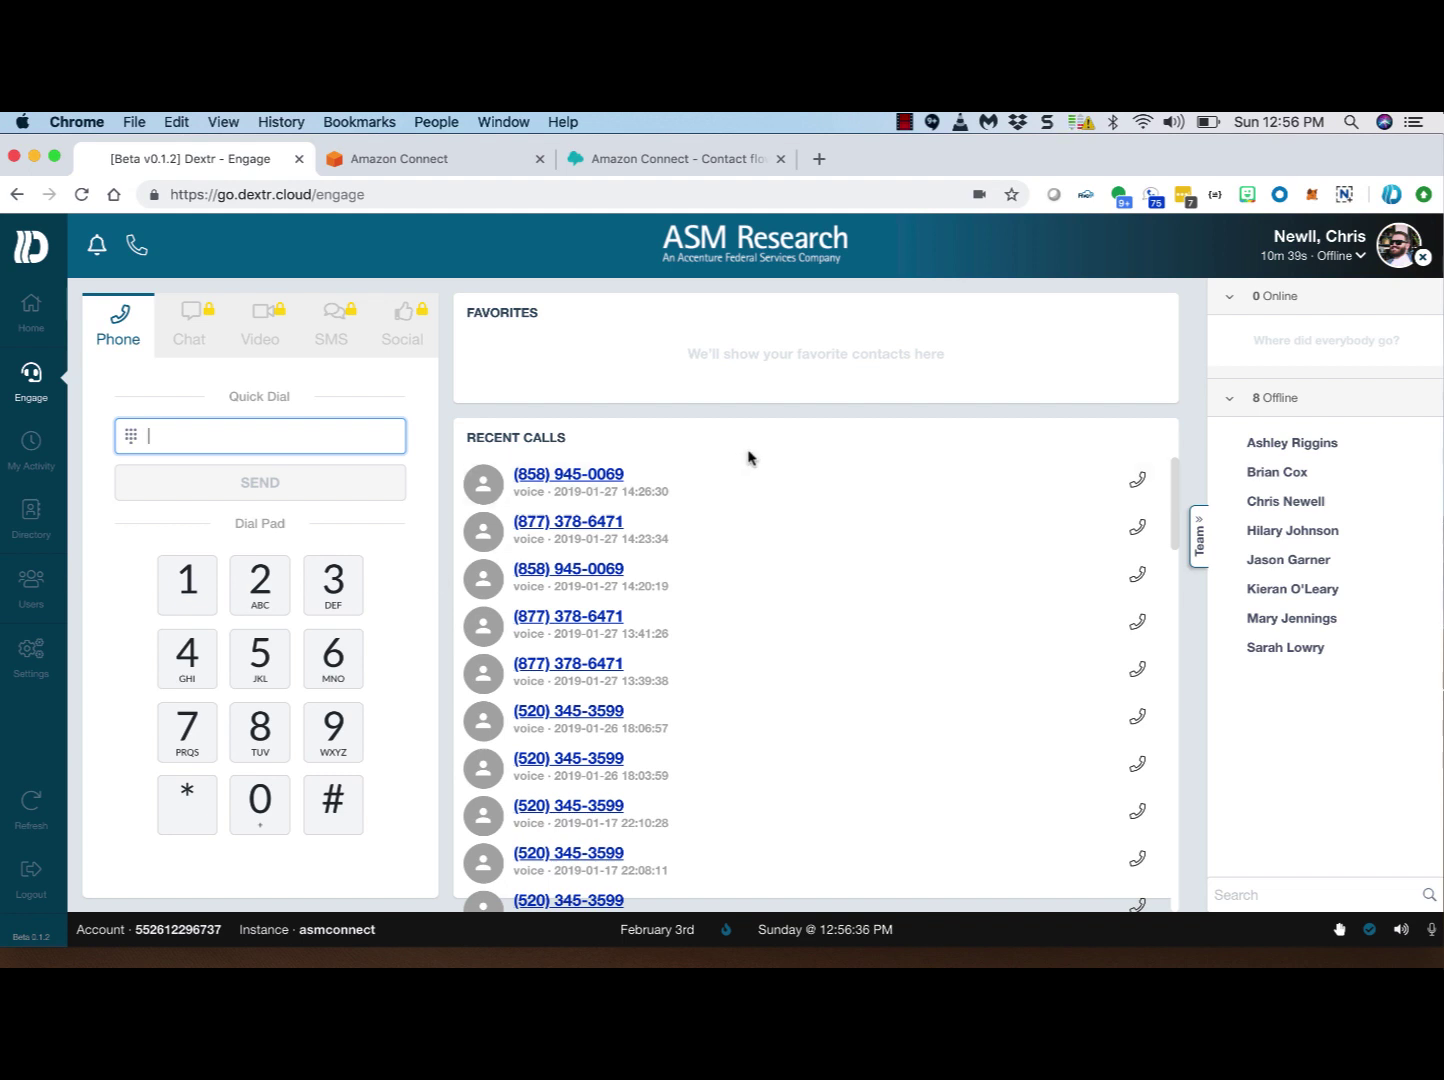
pyautogui.click(718, 386)
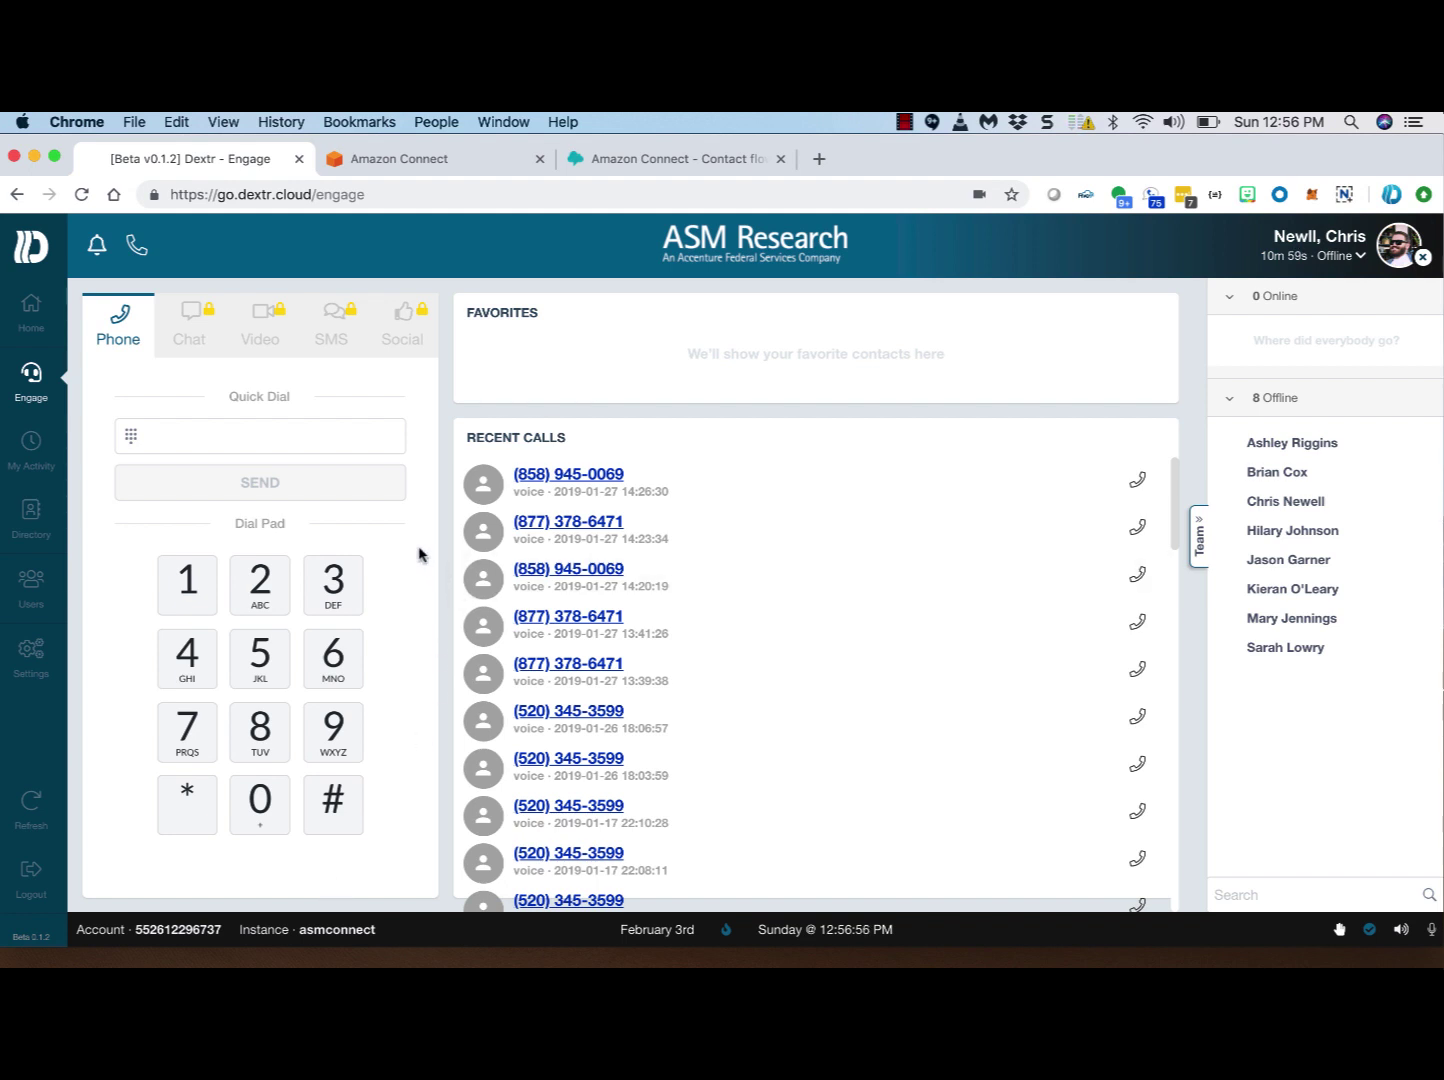
pyautogui.click(35, 455)
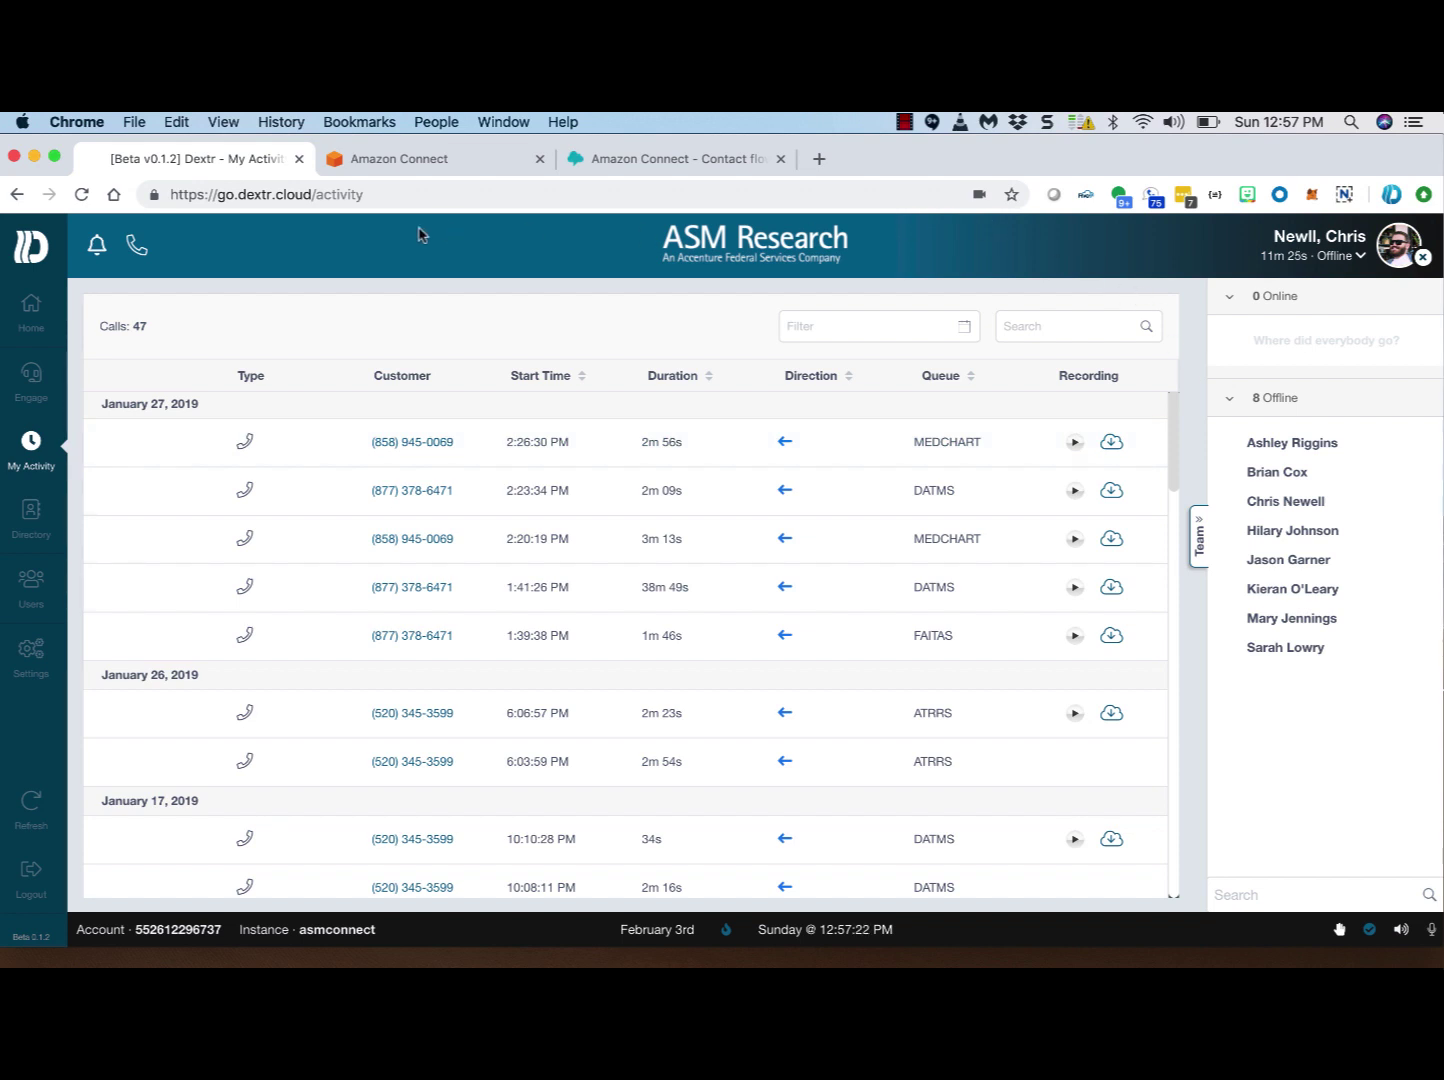
# Step: Go to Directory > Users and re-save the first activated user's record
pyautogui.click(31, 515)
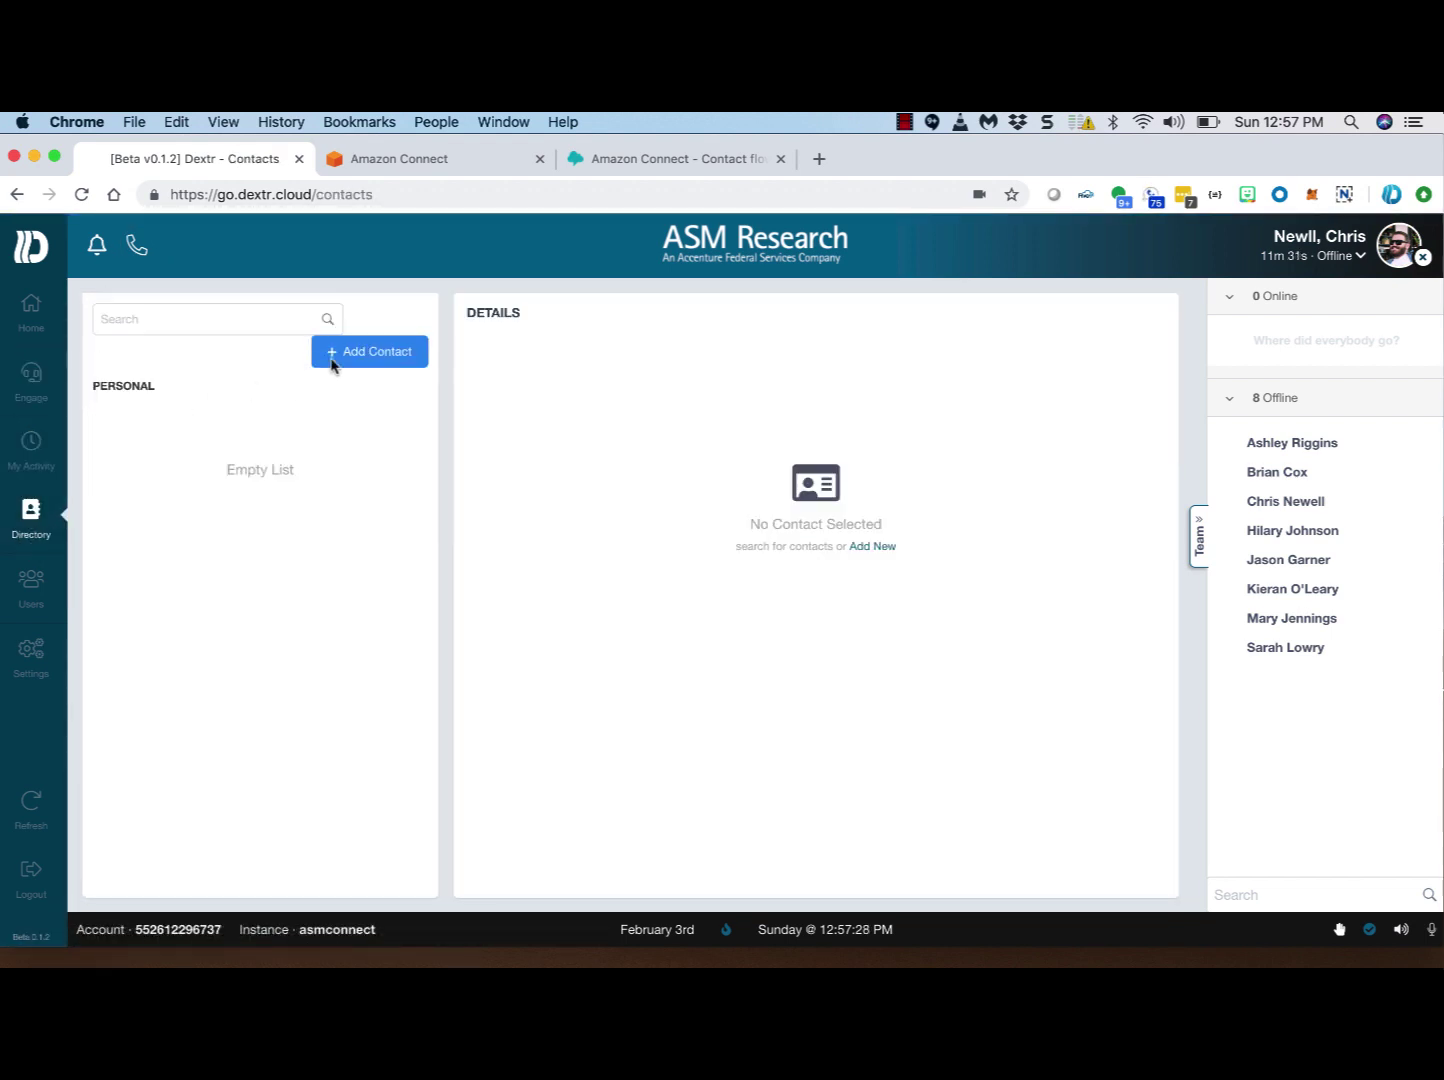
pyautogui.click(31, 585)
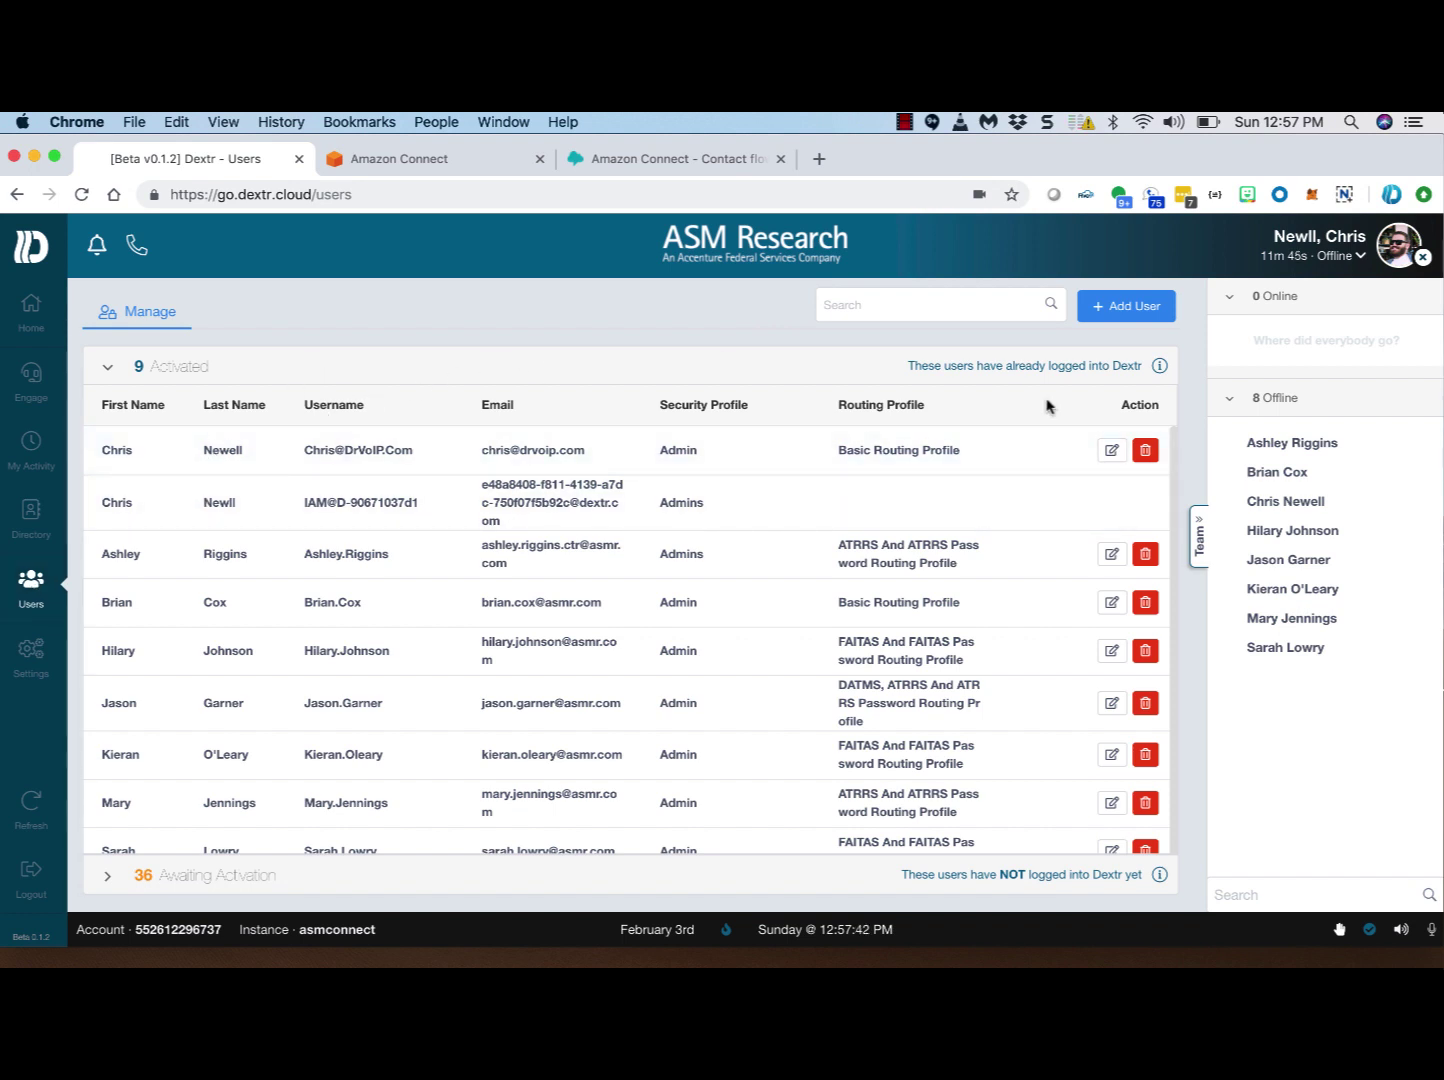
pyautogui.moveTo(1051, 408); pyautogui.dragTo(1112, 453)
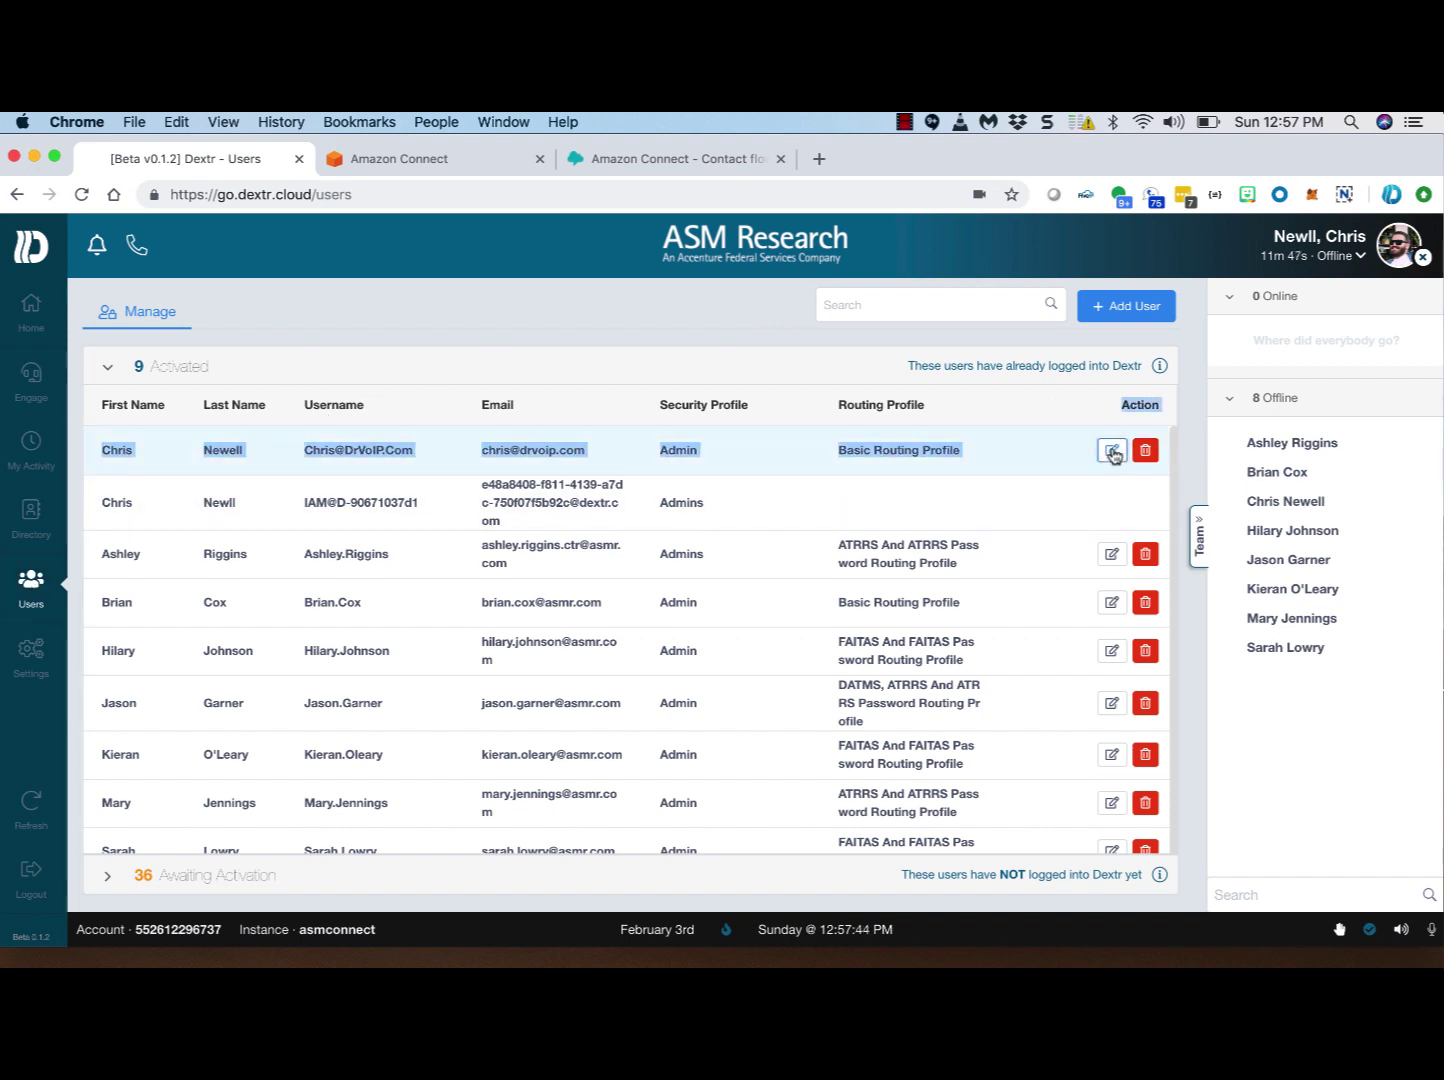
pyautogui.click(1112, 451)
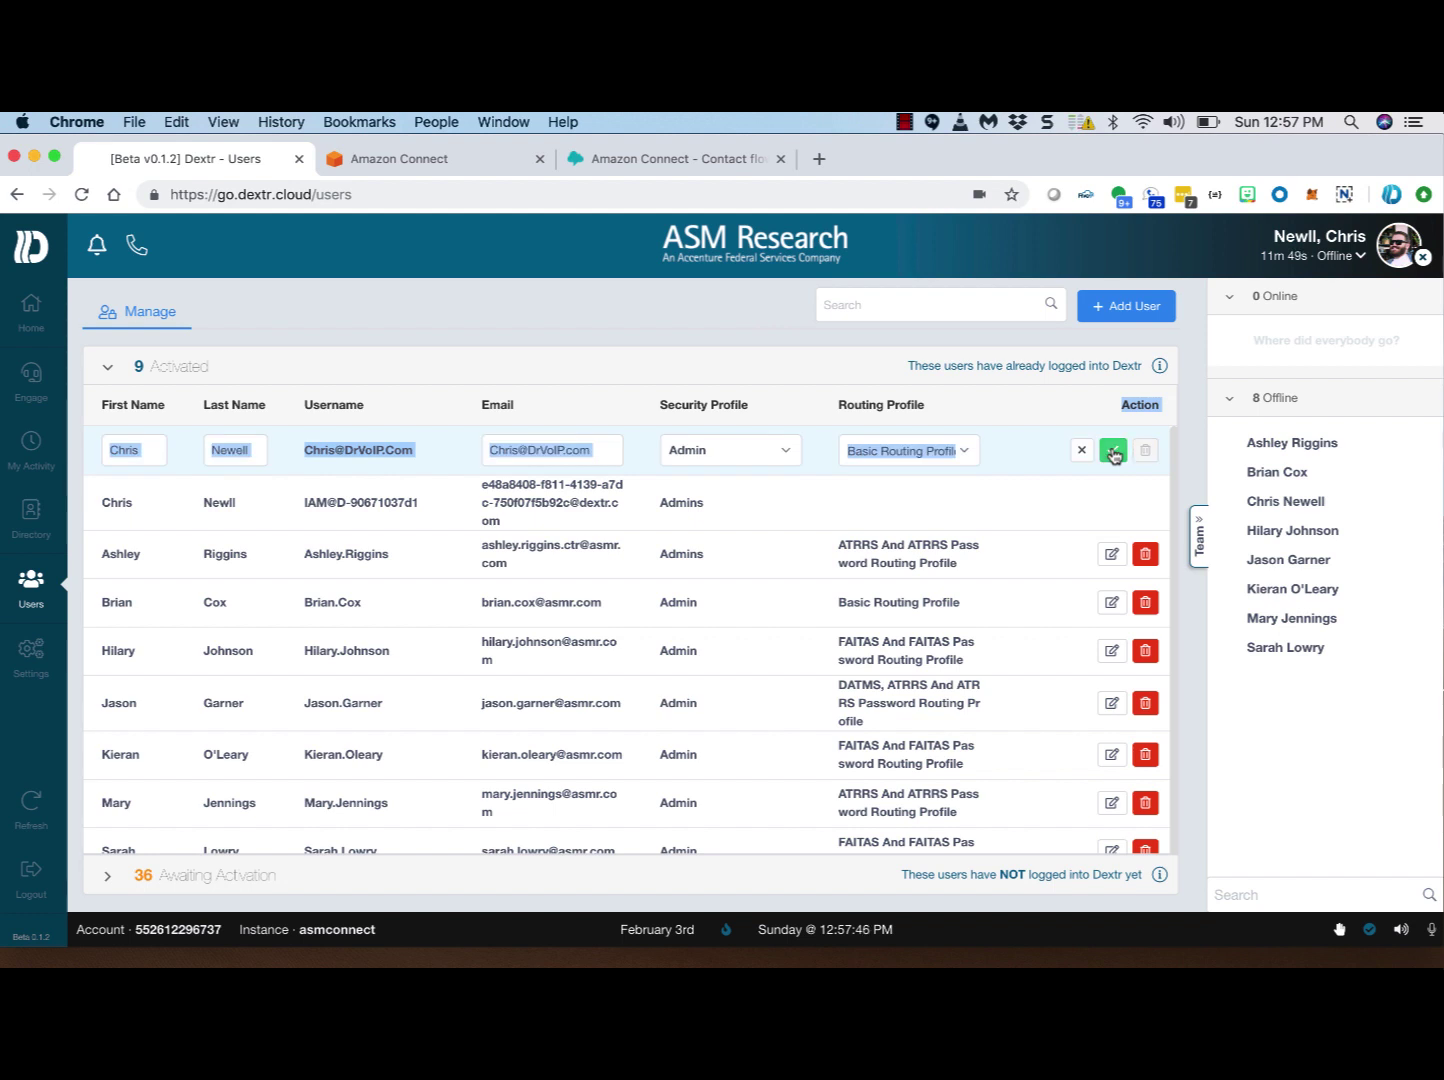
pyautogui.click(1113, 452)
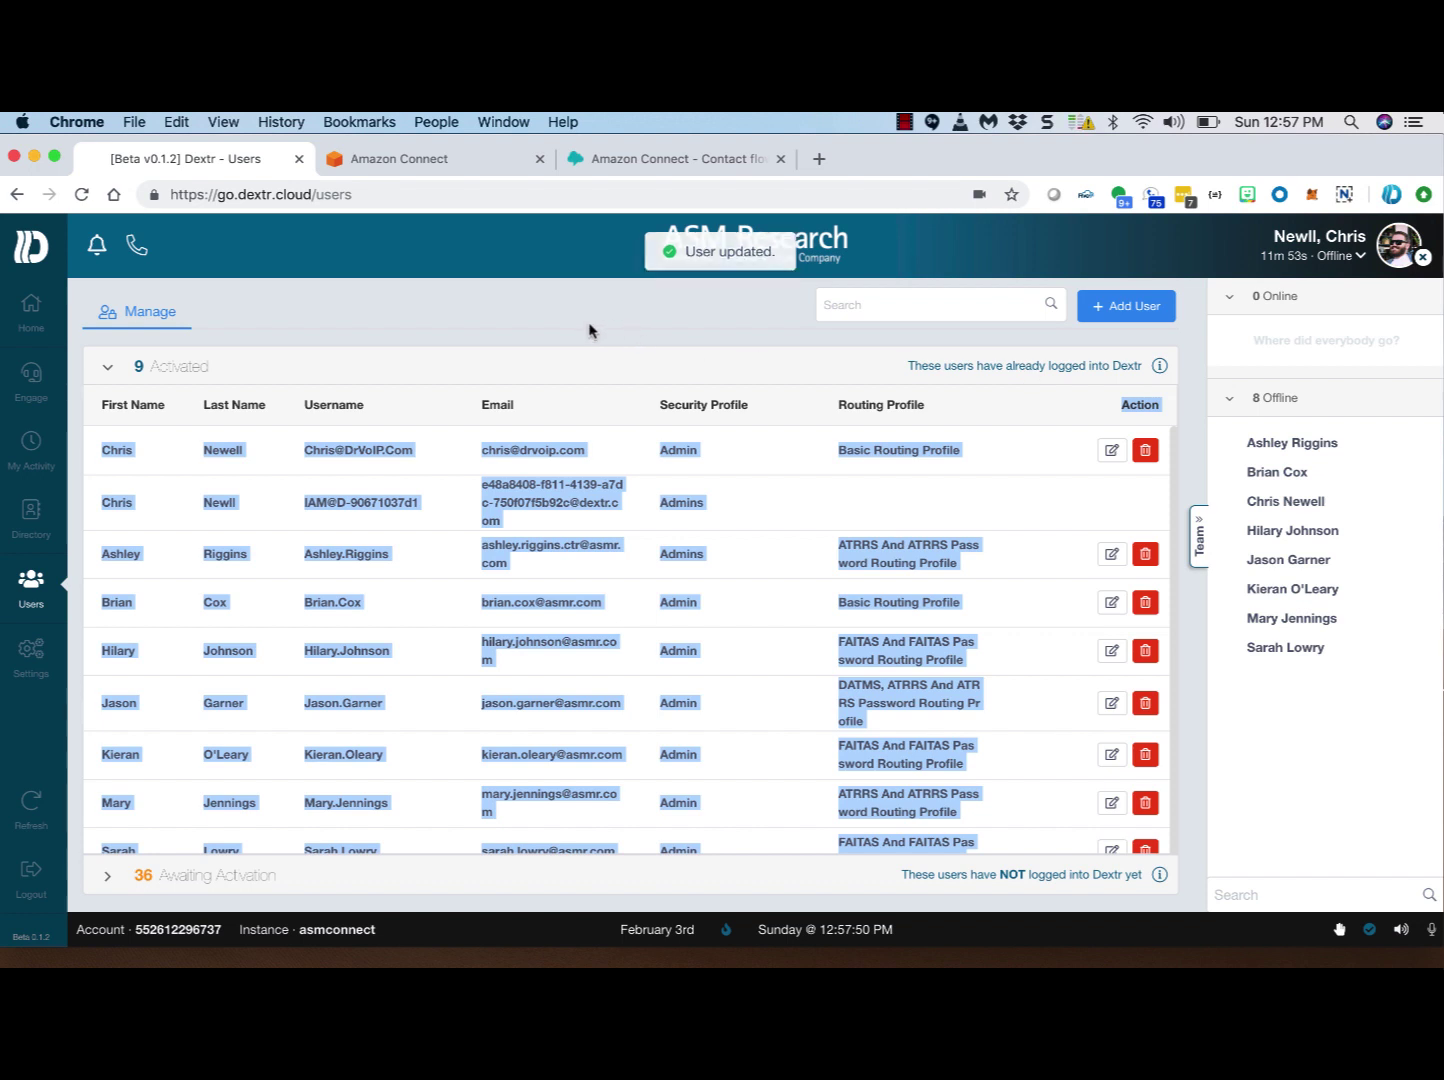
pyautogui.click(582, 331)
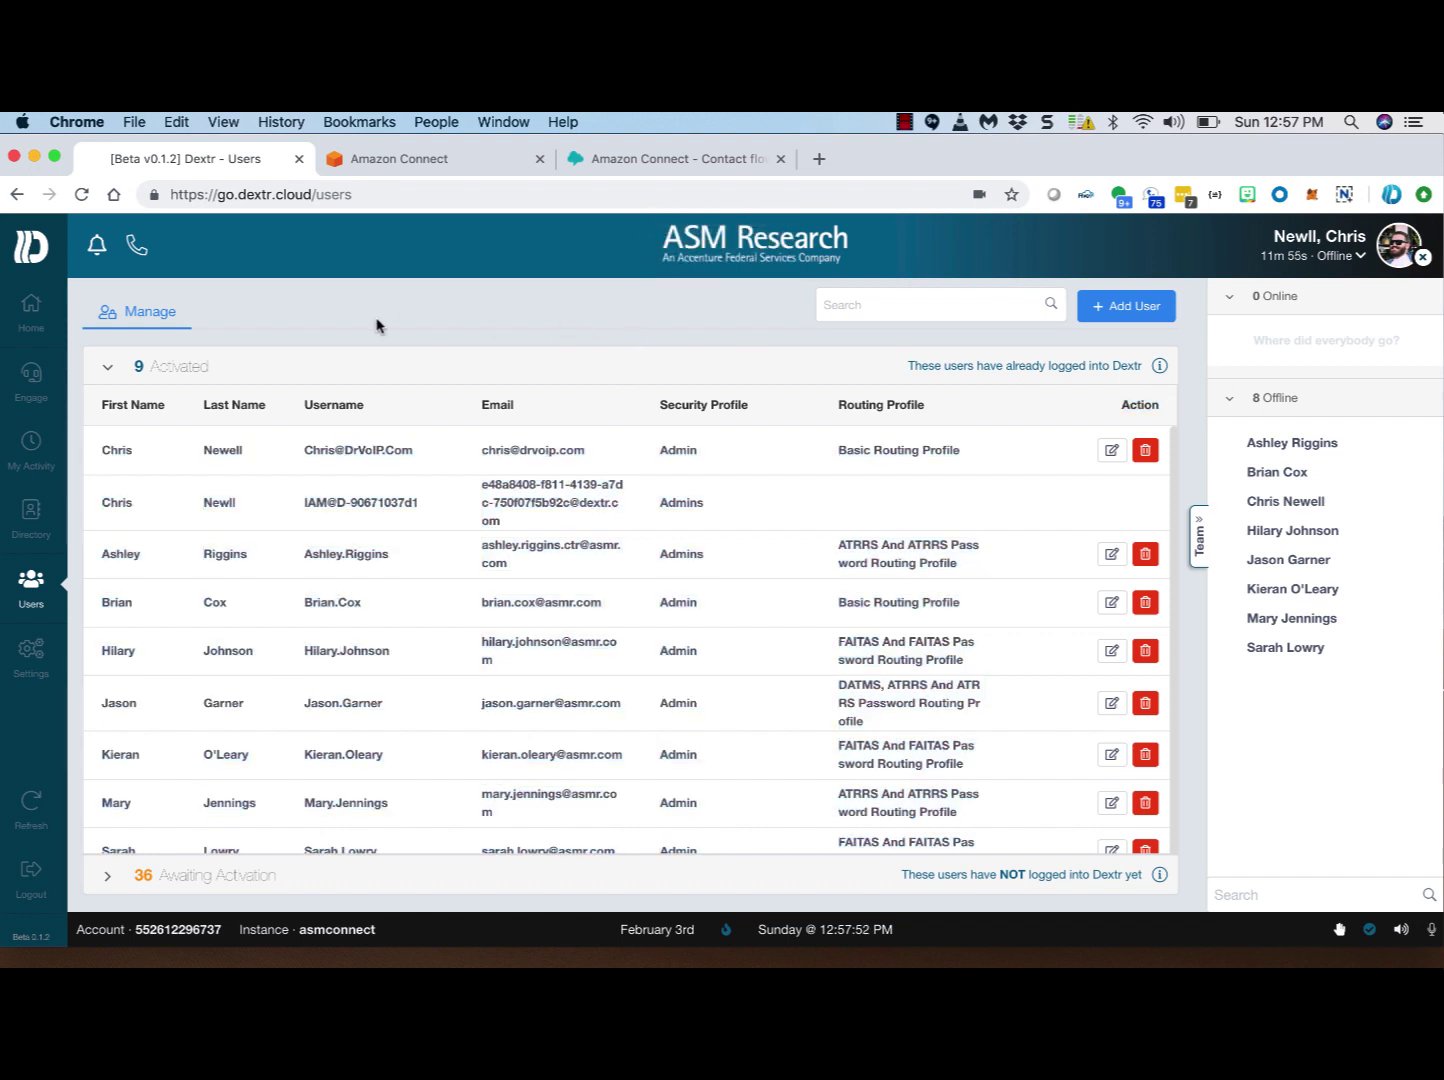
# Step: Dismiss the avatar file picker and open Settings > Hours of Operation > Events
pyautogui.click(33, 651)
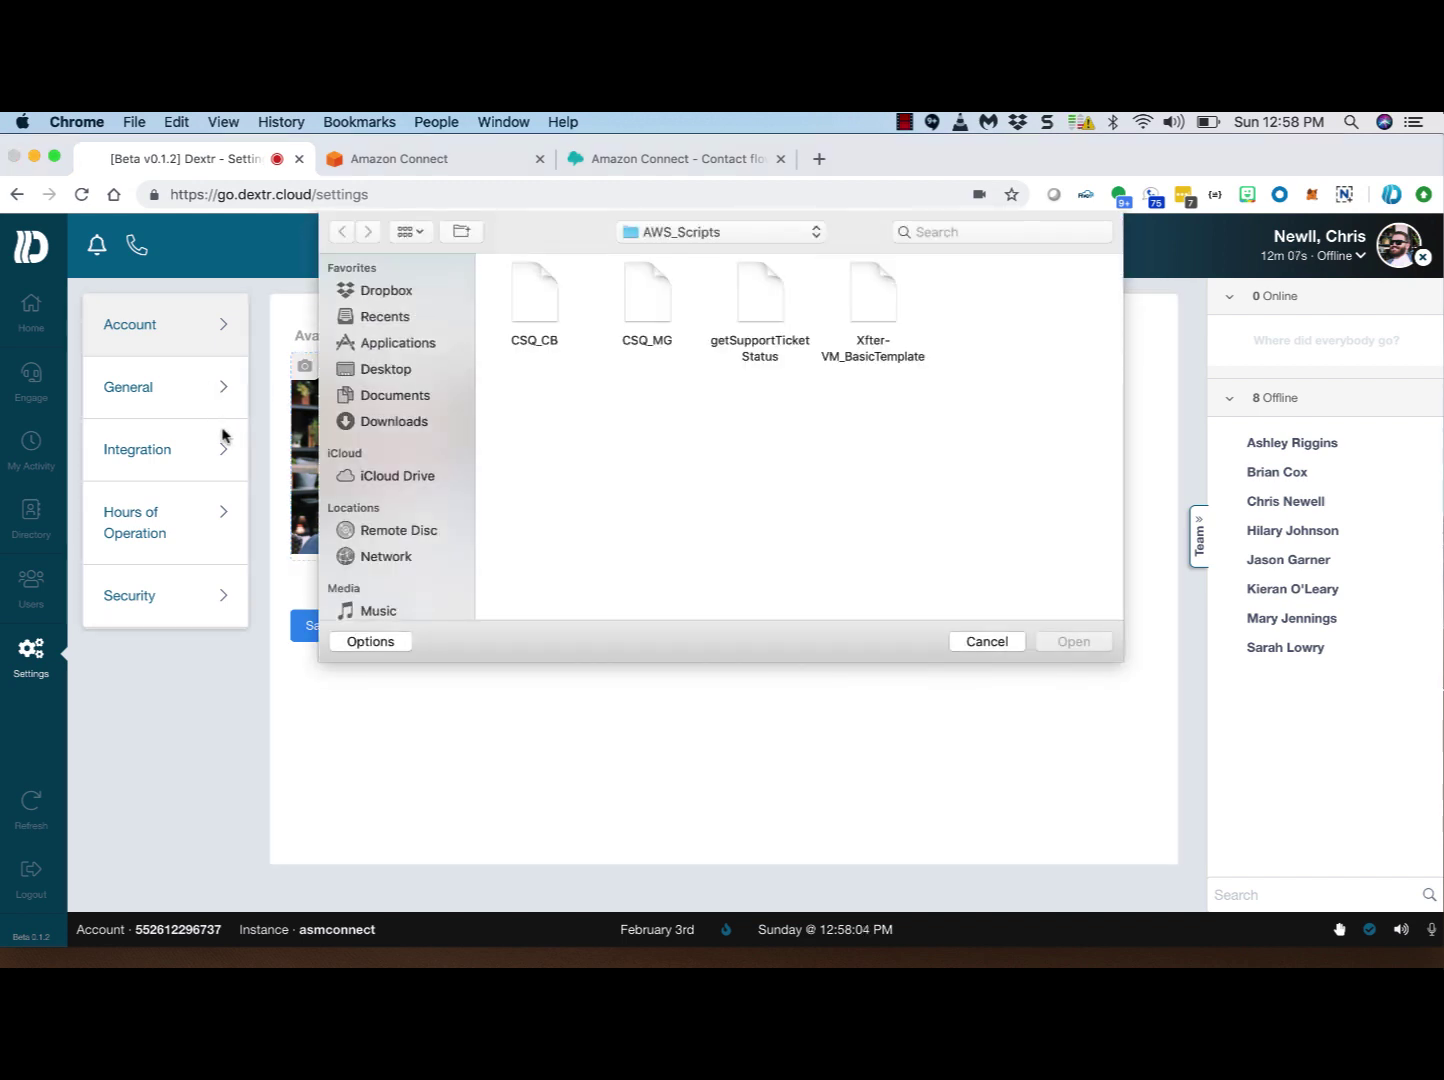
pyautogui.click(988, 645)
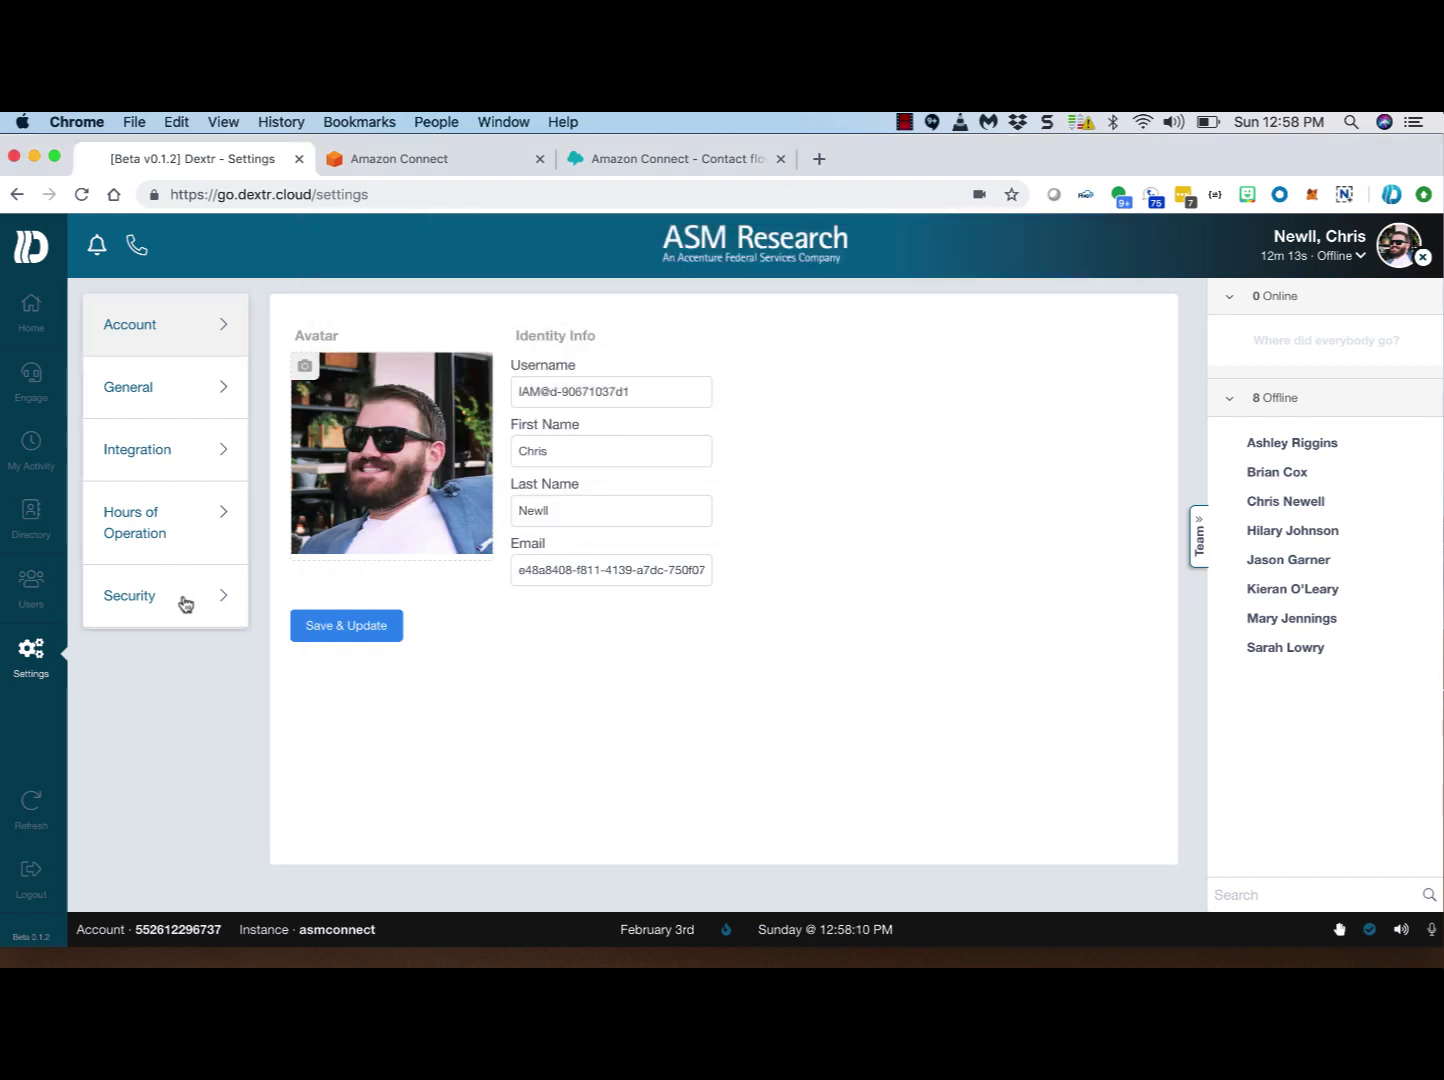
pyautogui.click(155, 521)
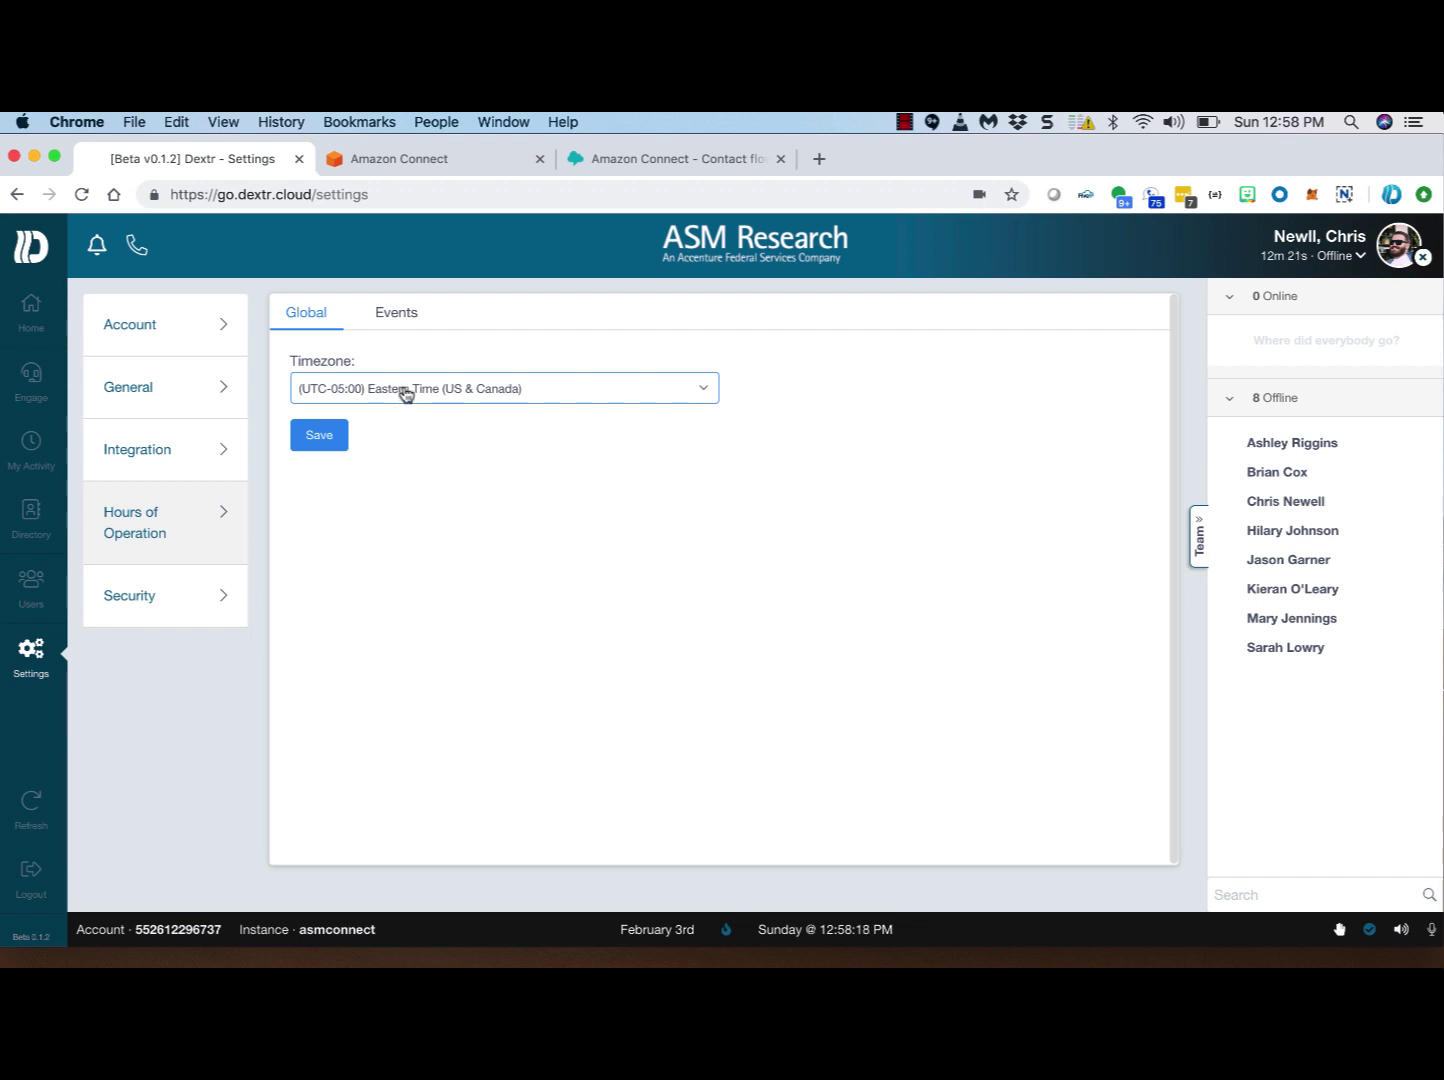
pyautogui.click(401, 315)
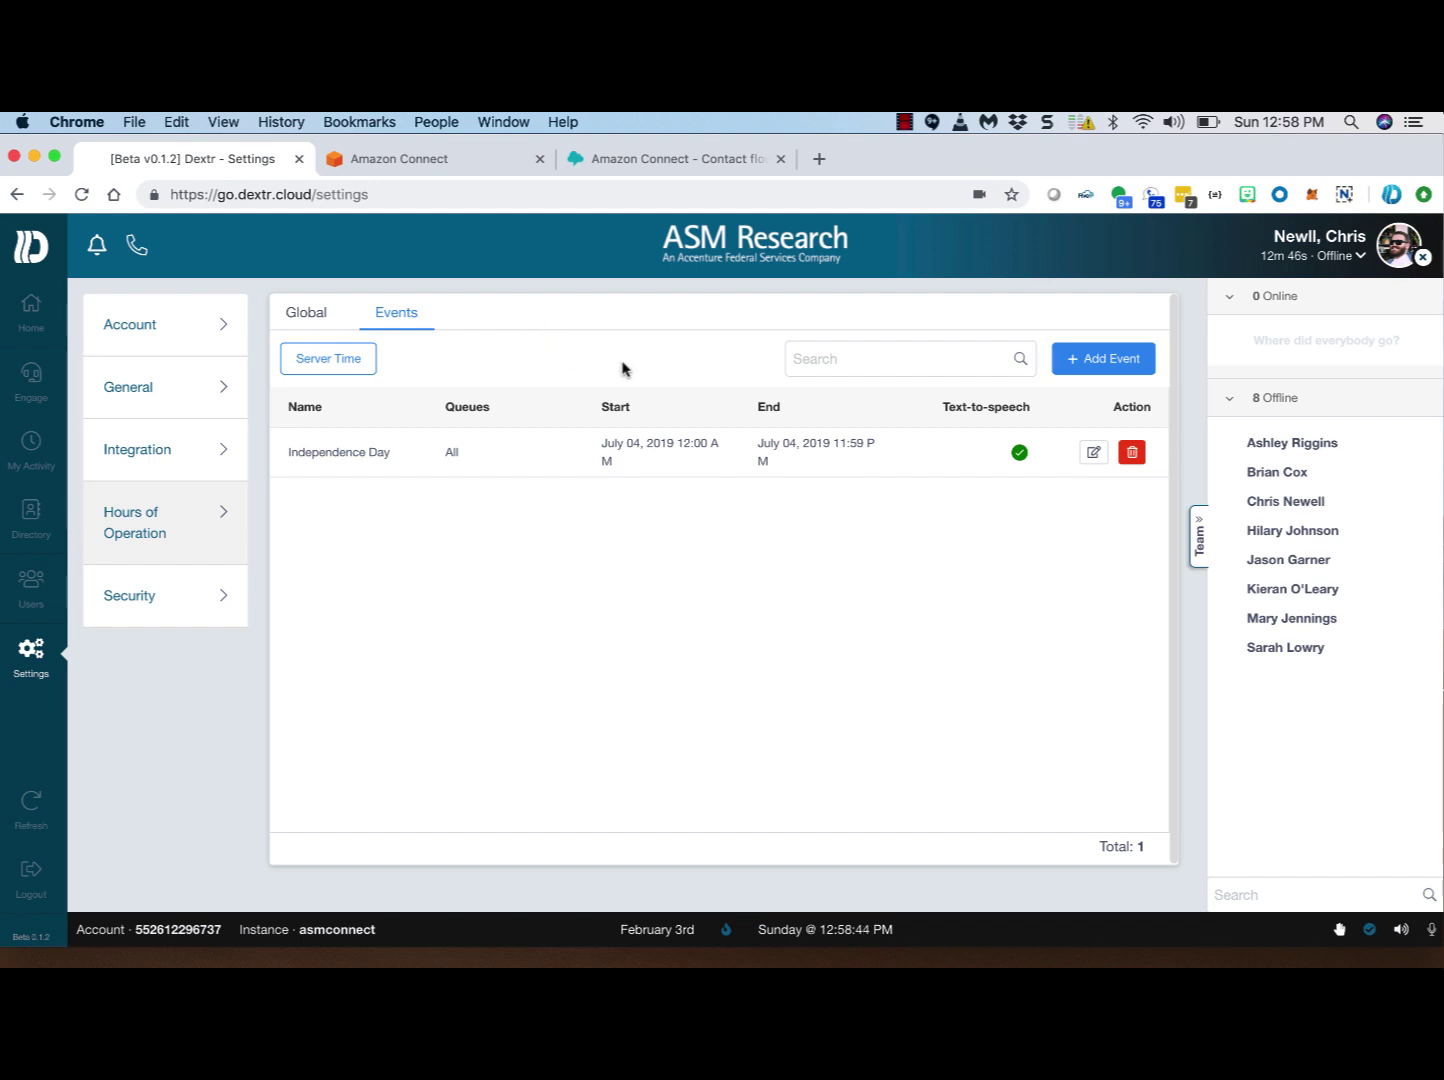
# Step: Start a new event named 'team Meeting' assigned to the MODS queue
pyautogui.click(1099, 358)
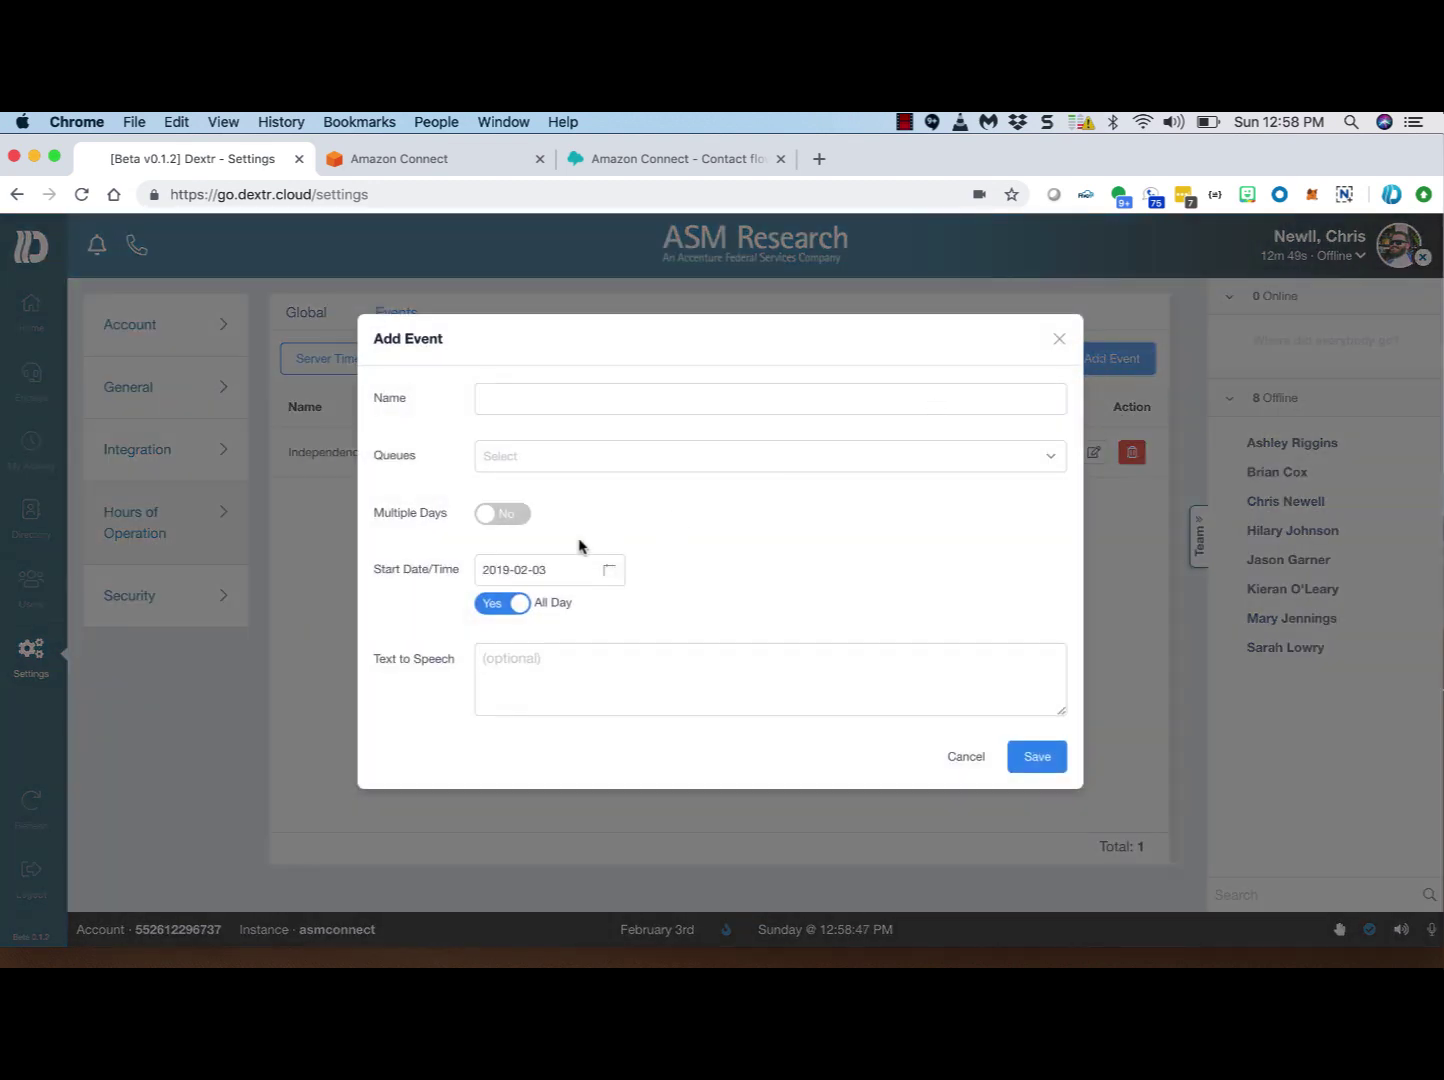
pyautogui.click(481, 396)
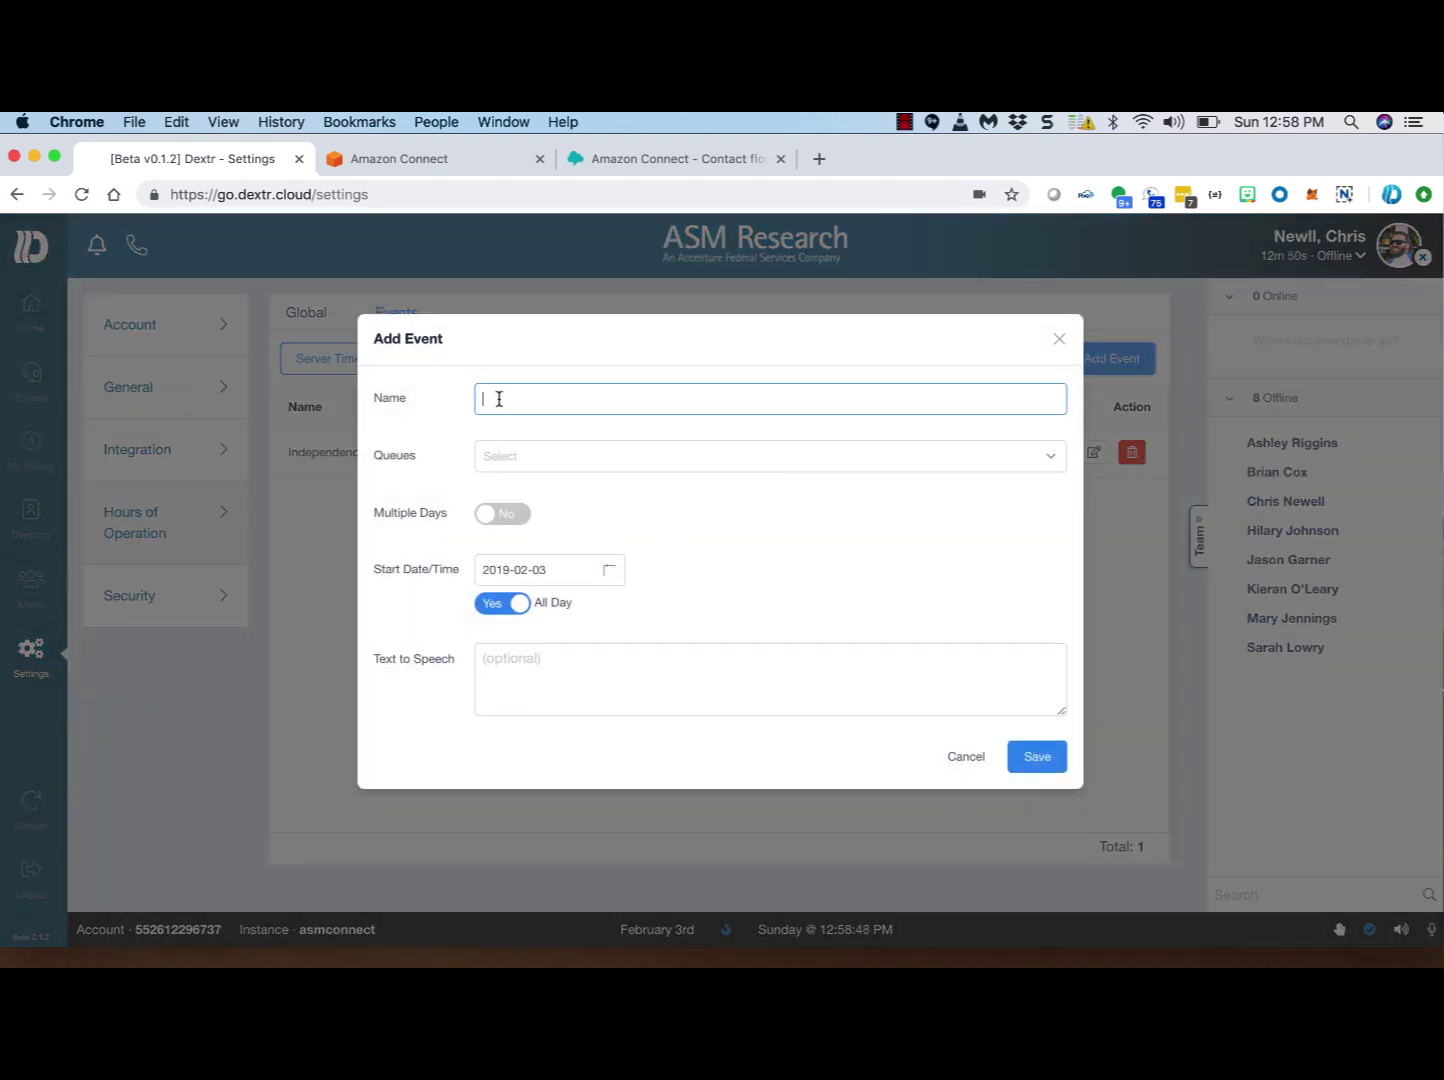
pyautogui.write('team ')
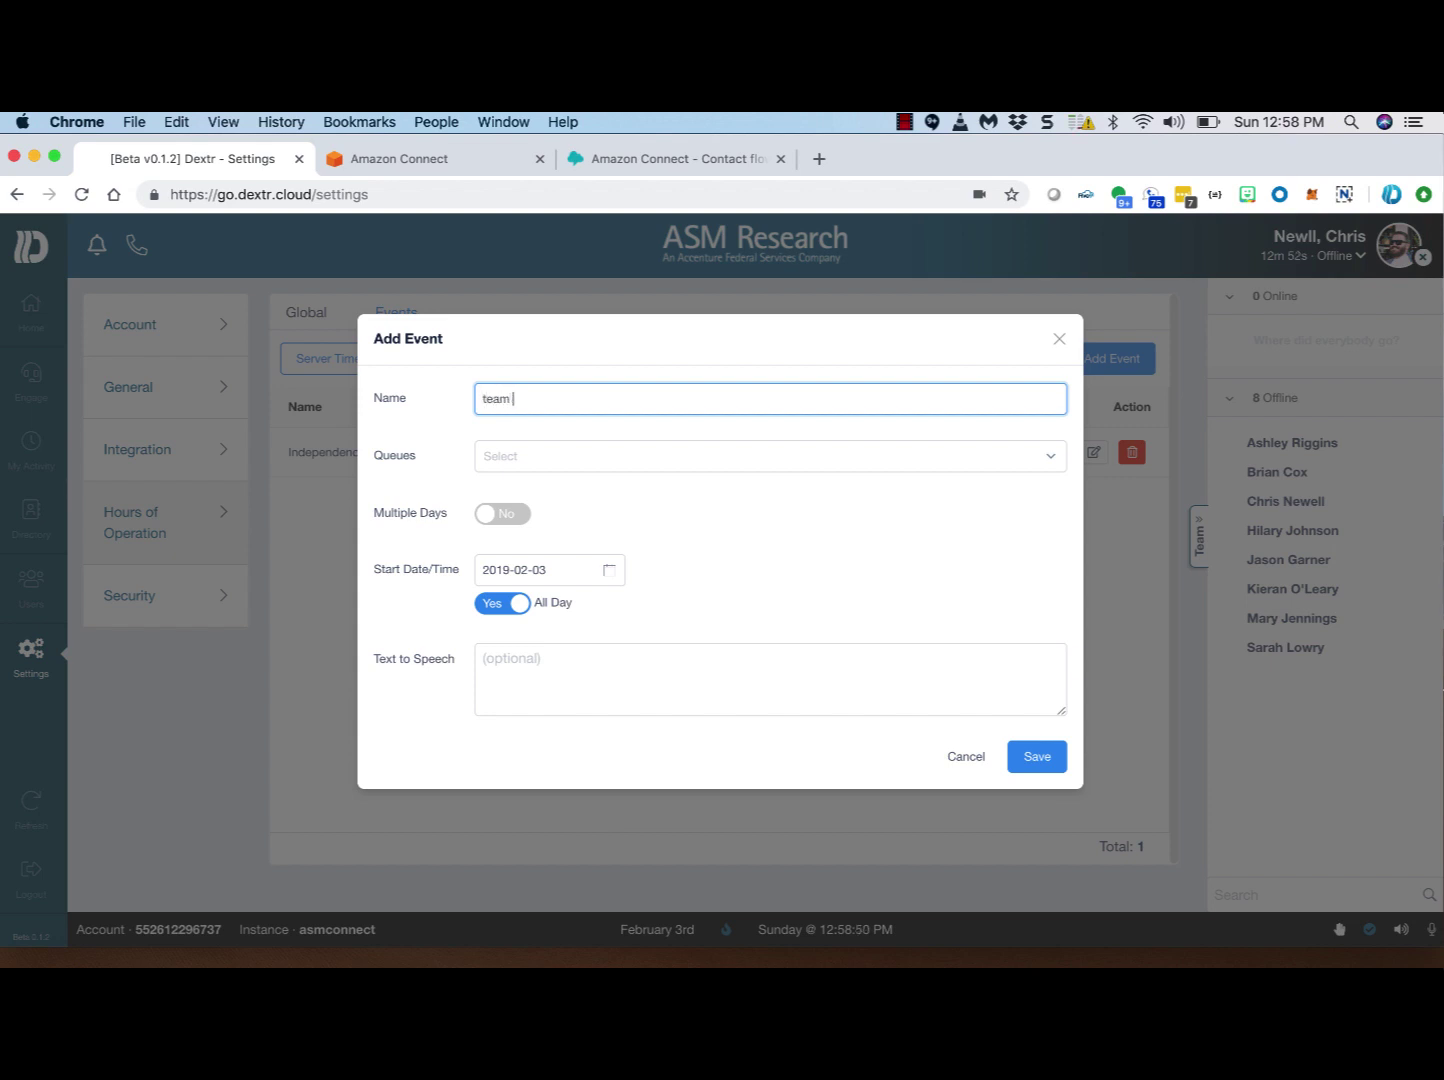
pyautogui.write('Meeting')
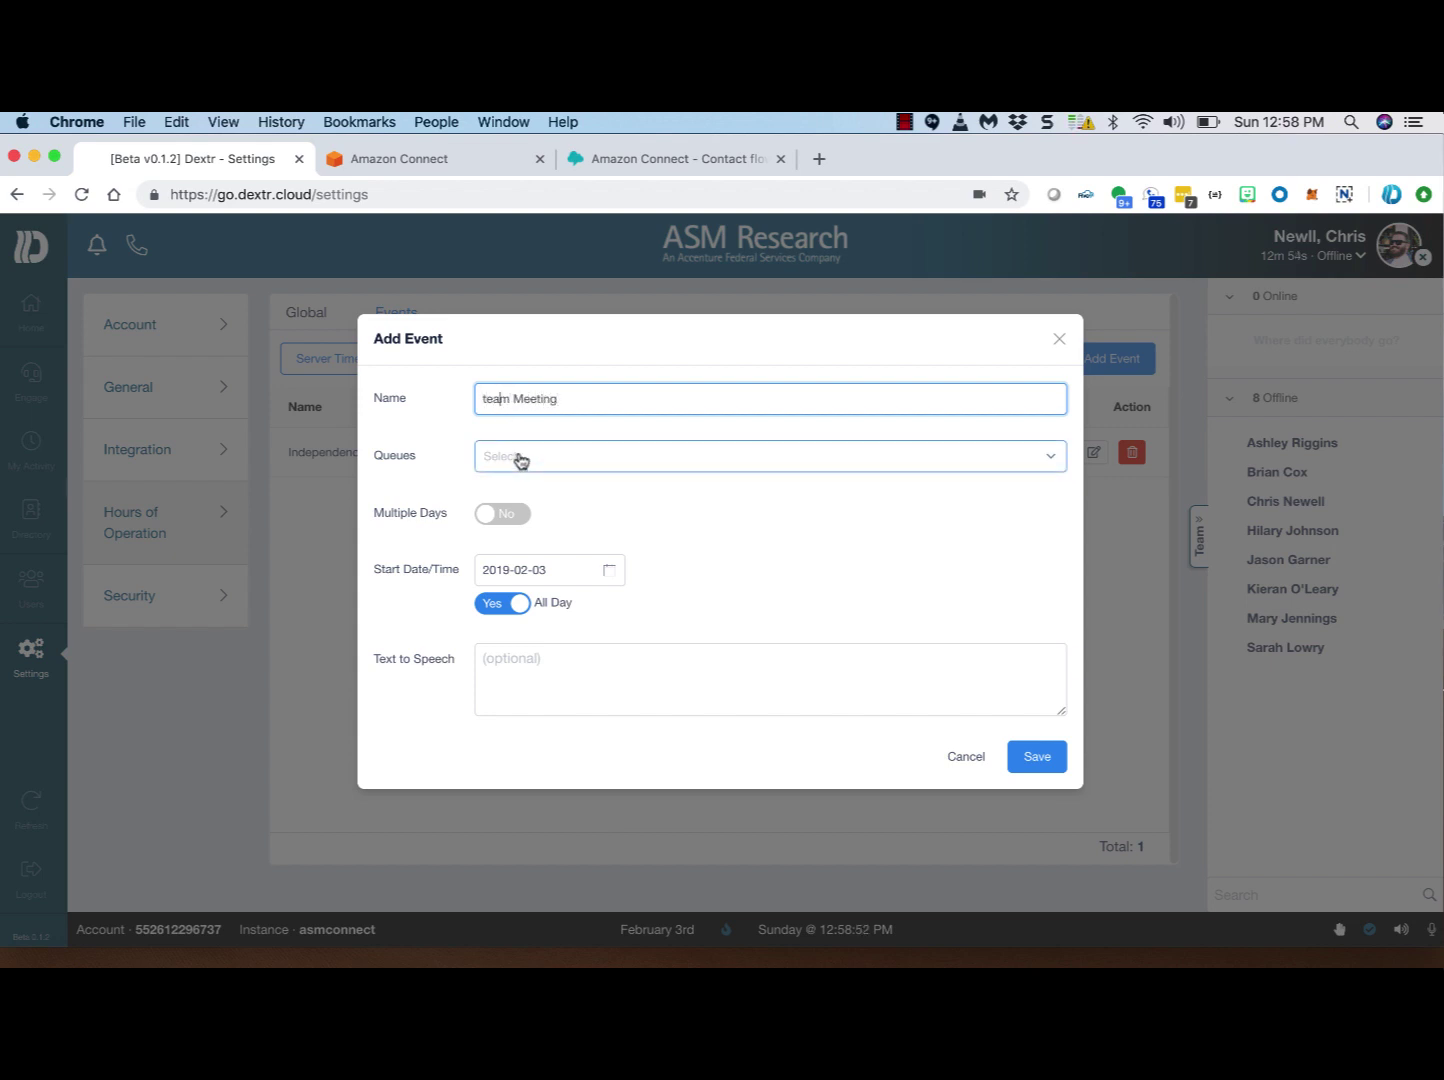
pyautogui.click(519, 459)
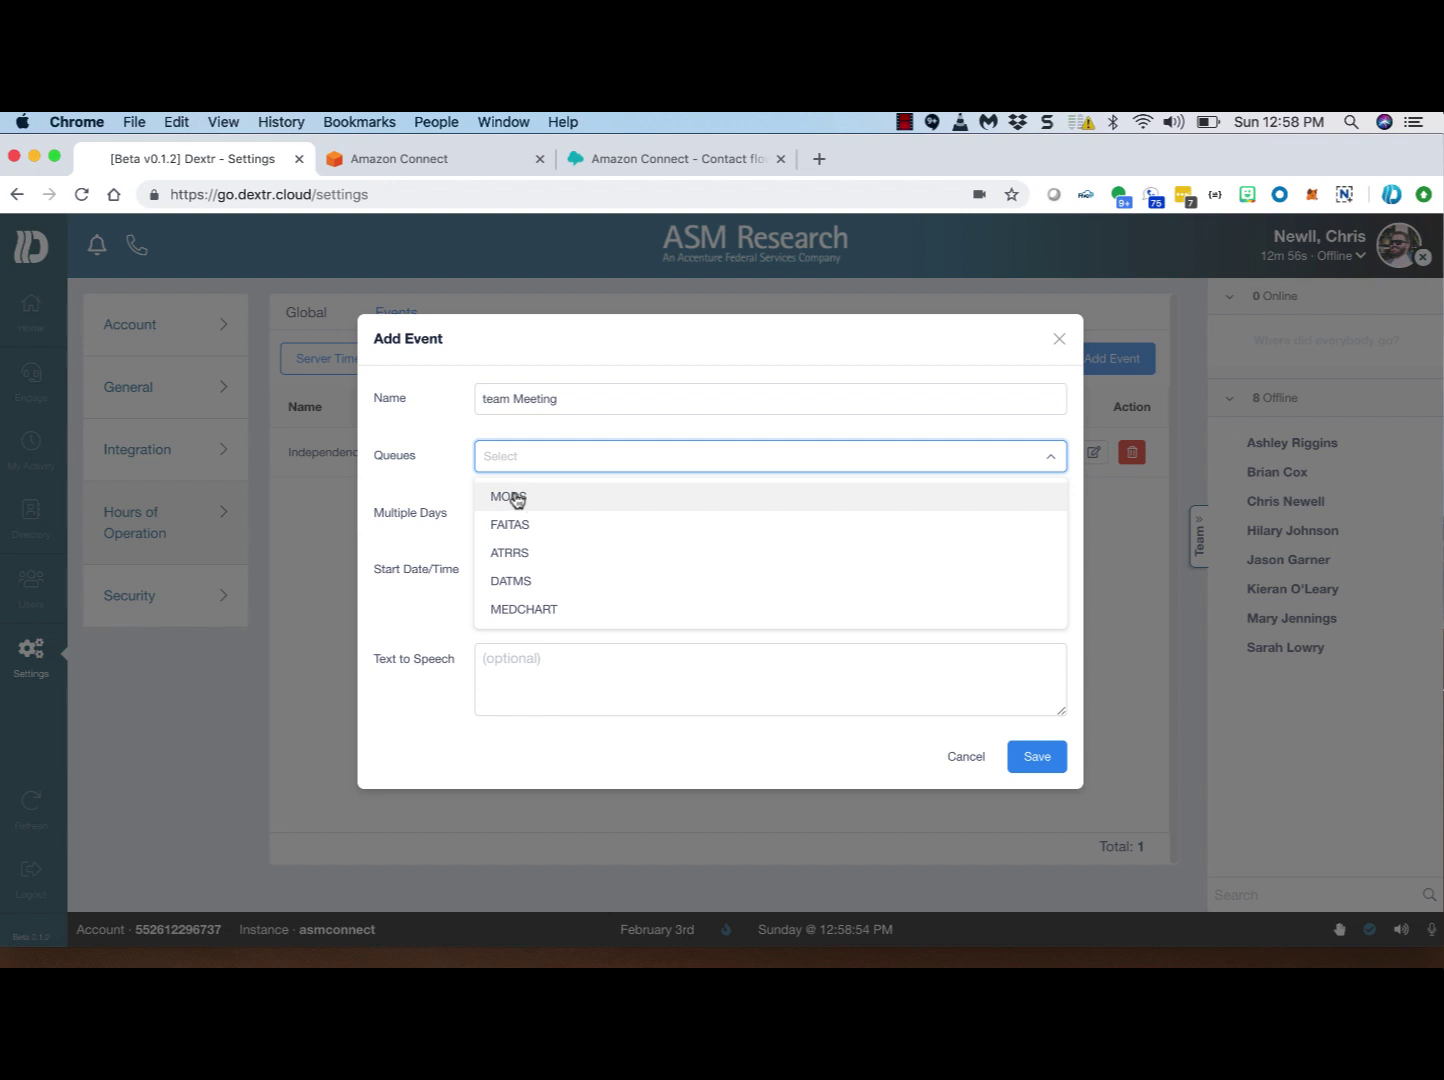
pyautogui.click(517, 499)
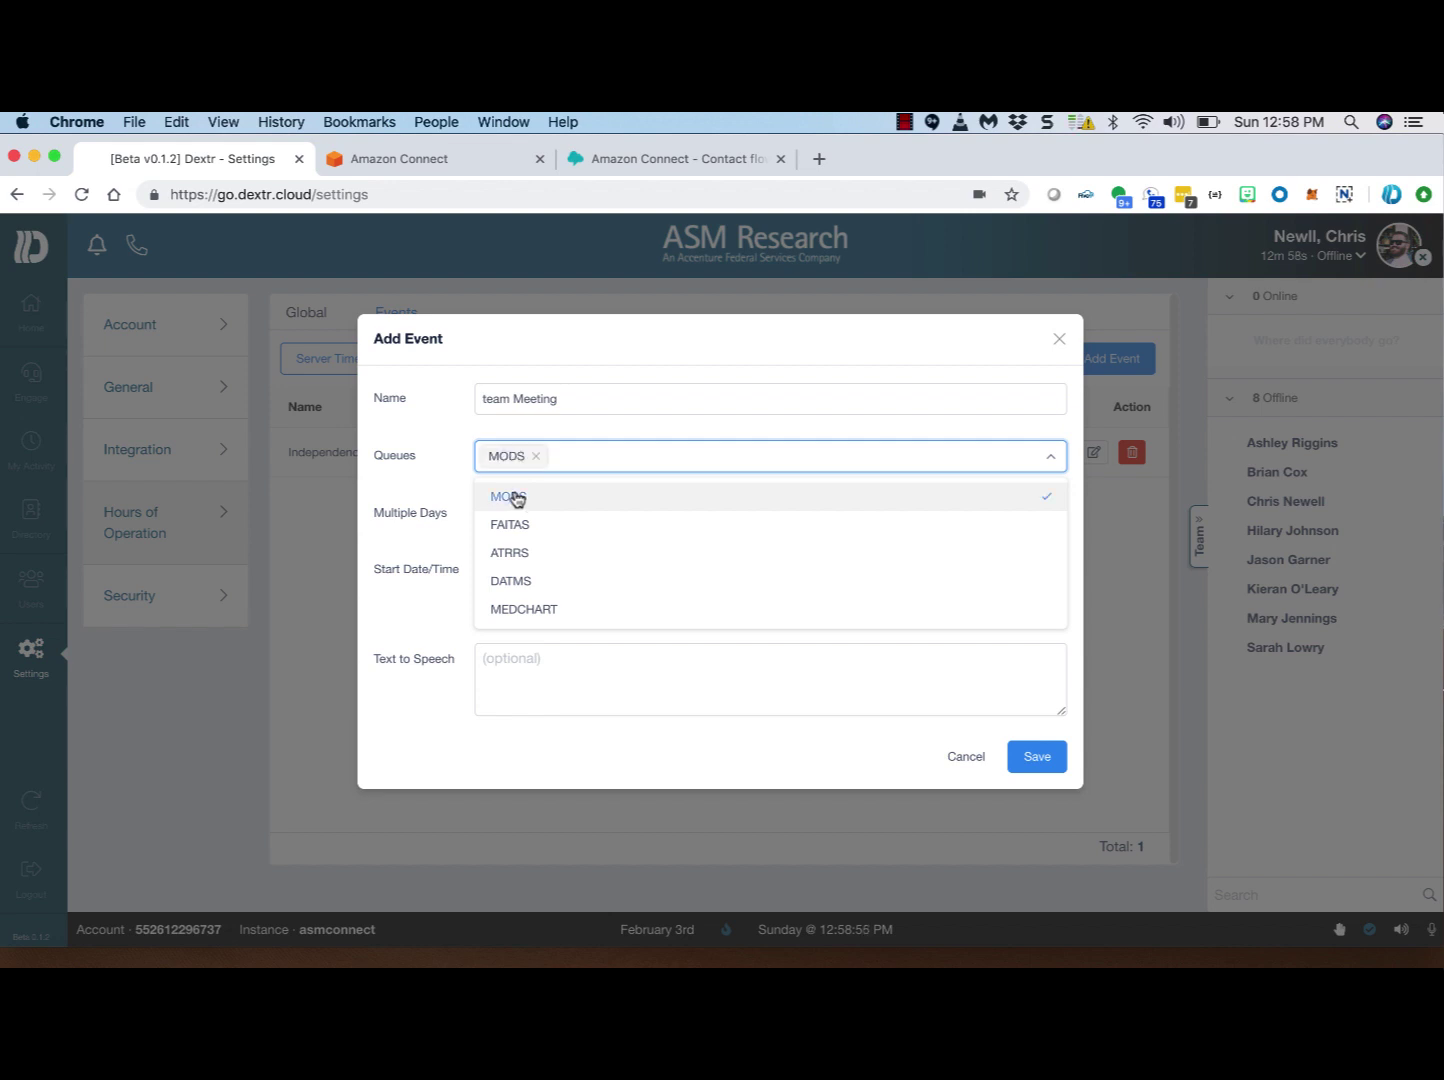
pyautogui.click(575, 463)
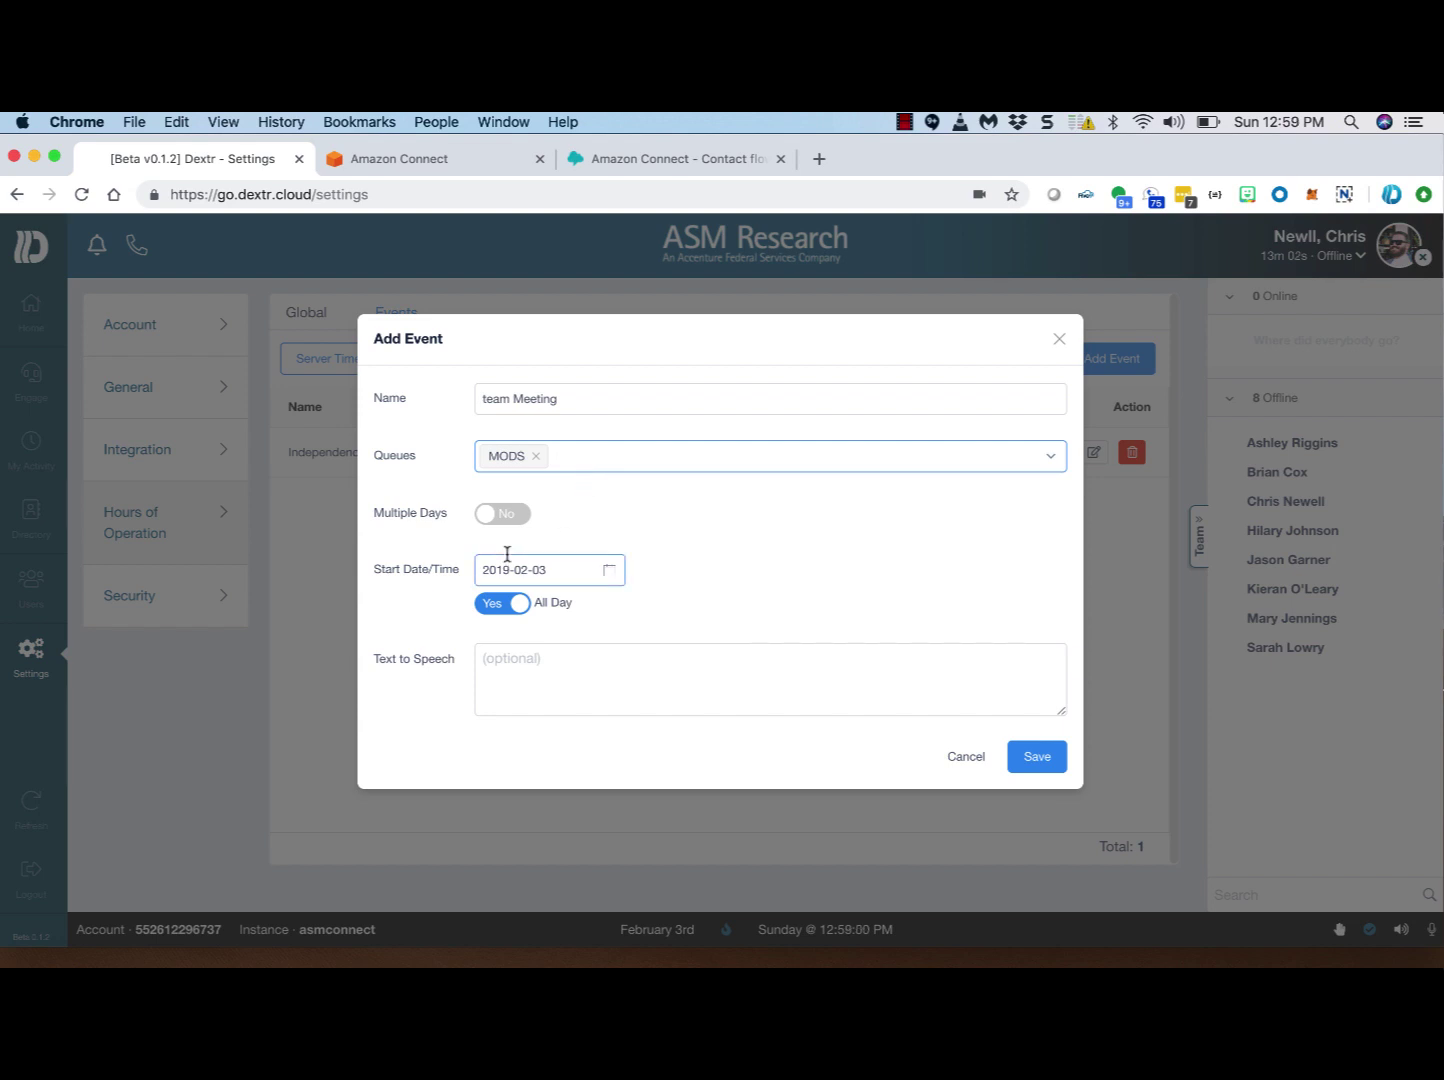
# Step: Turn off All Day and set the start time to 05:00:59 am
pyautogui.click(519, 607)
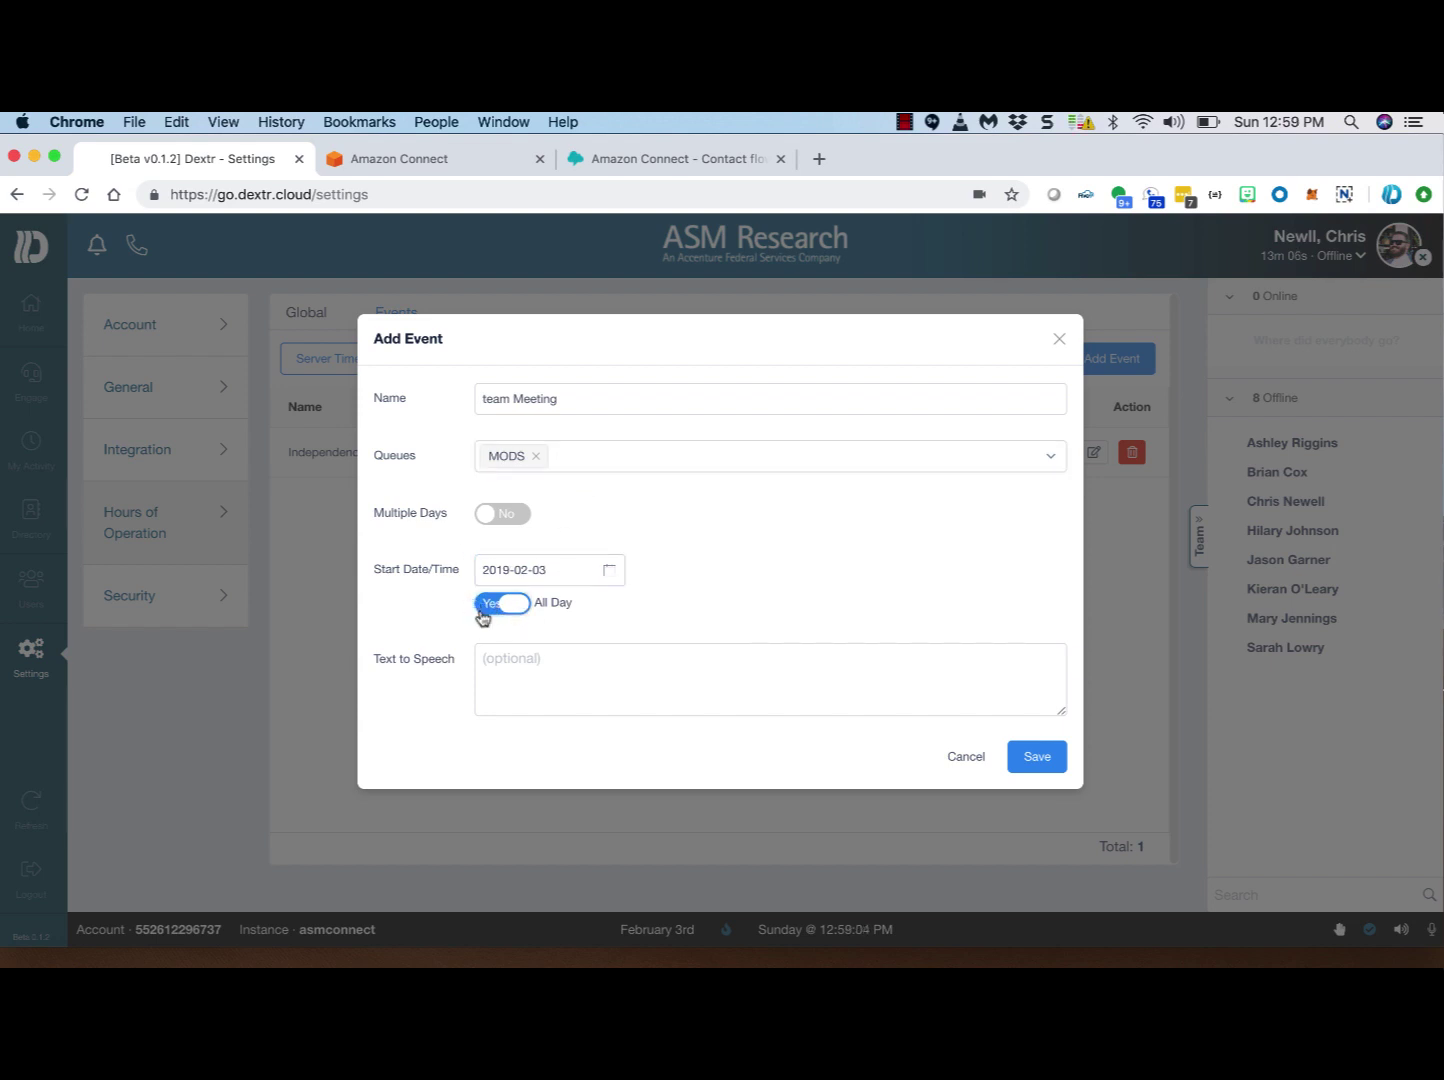
pyautogui.click(487, 610)
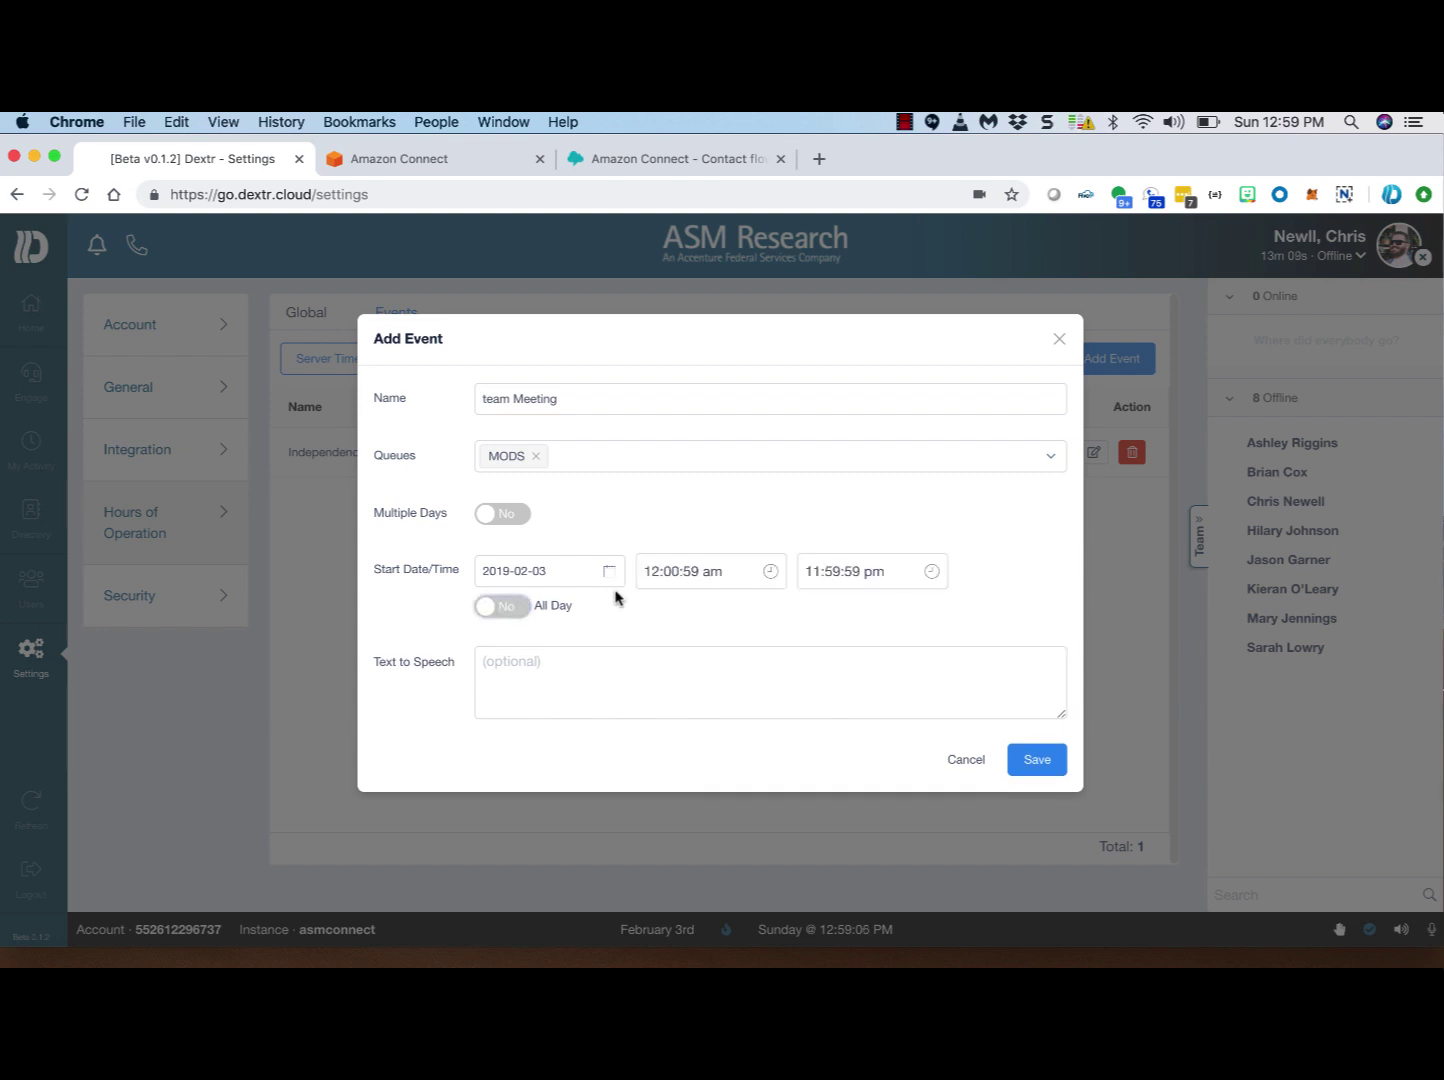
pyautogui.click(708, 572)
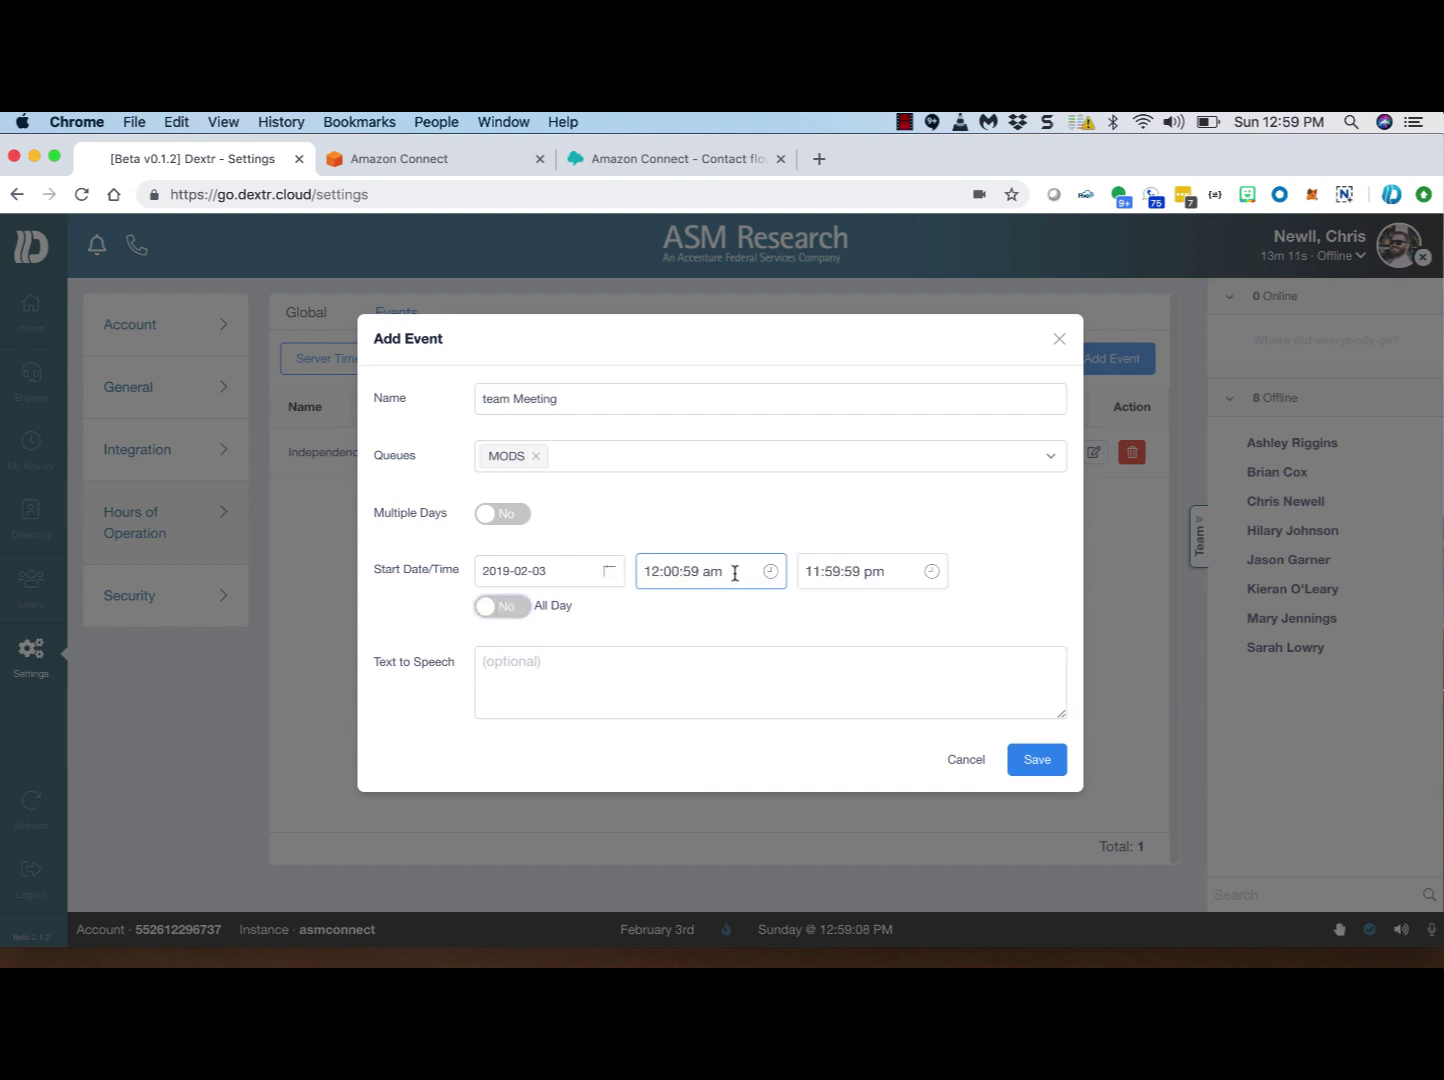
pyautogui.click(738, 571)
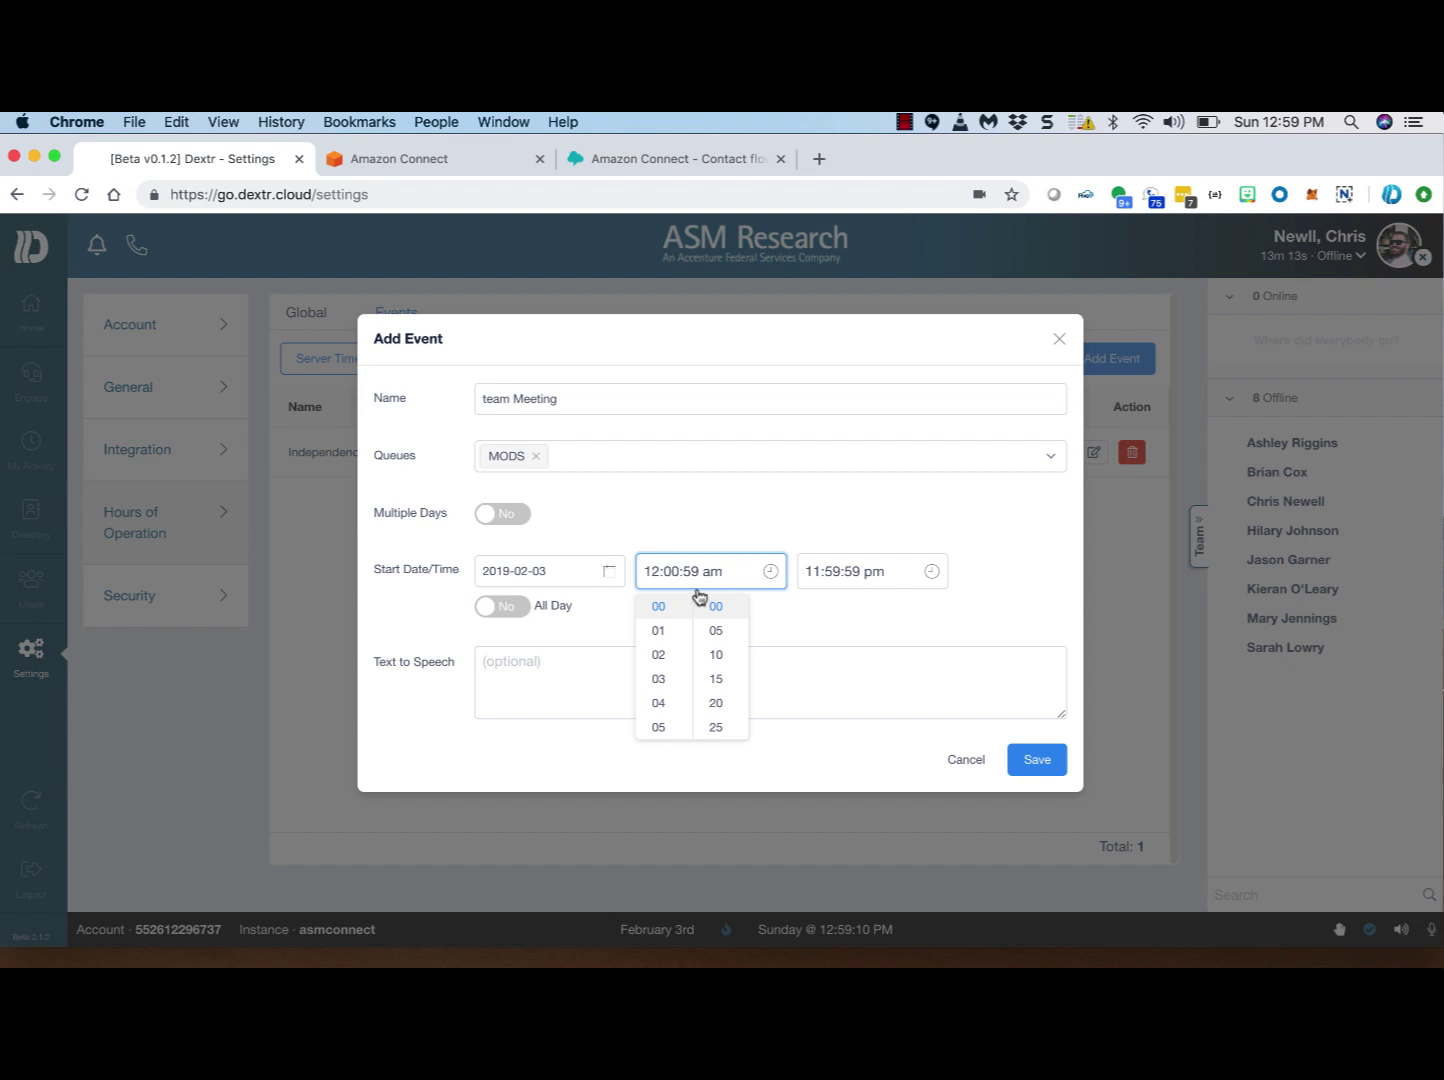
pyautogui.click(662, 729)
pyautogui.click(831, 573)
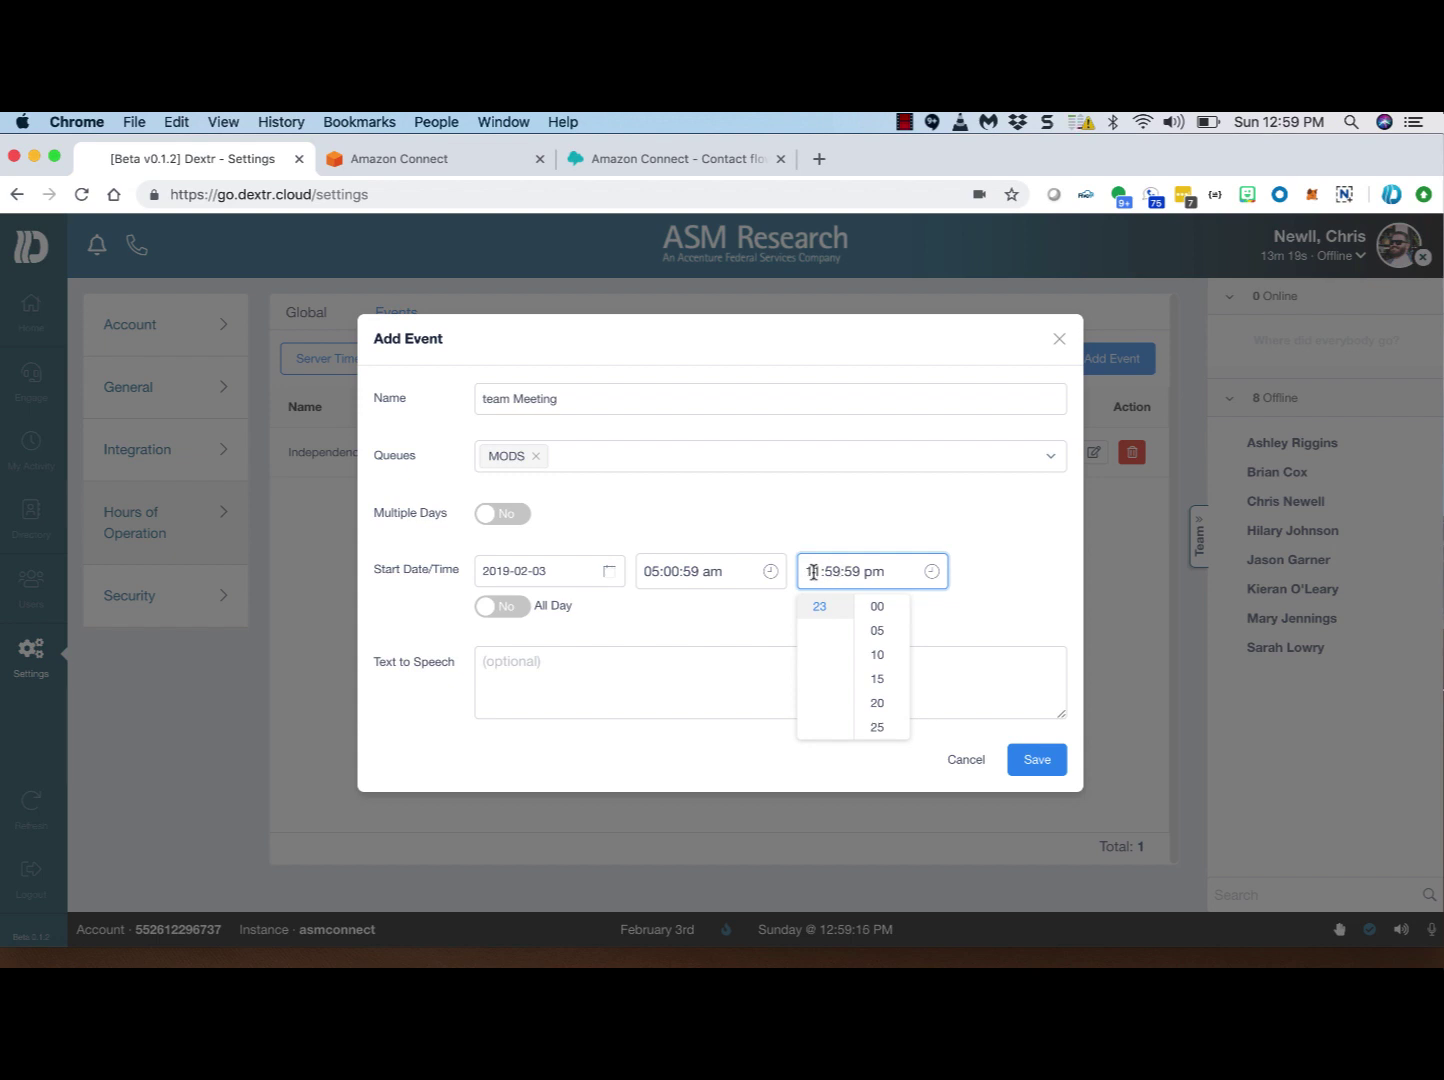
pyautogui.moveTo(813, 571); pyautogui.dragTo(851, 572)
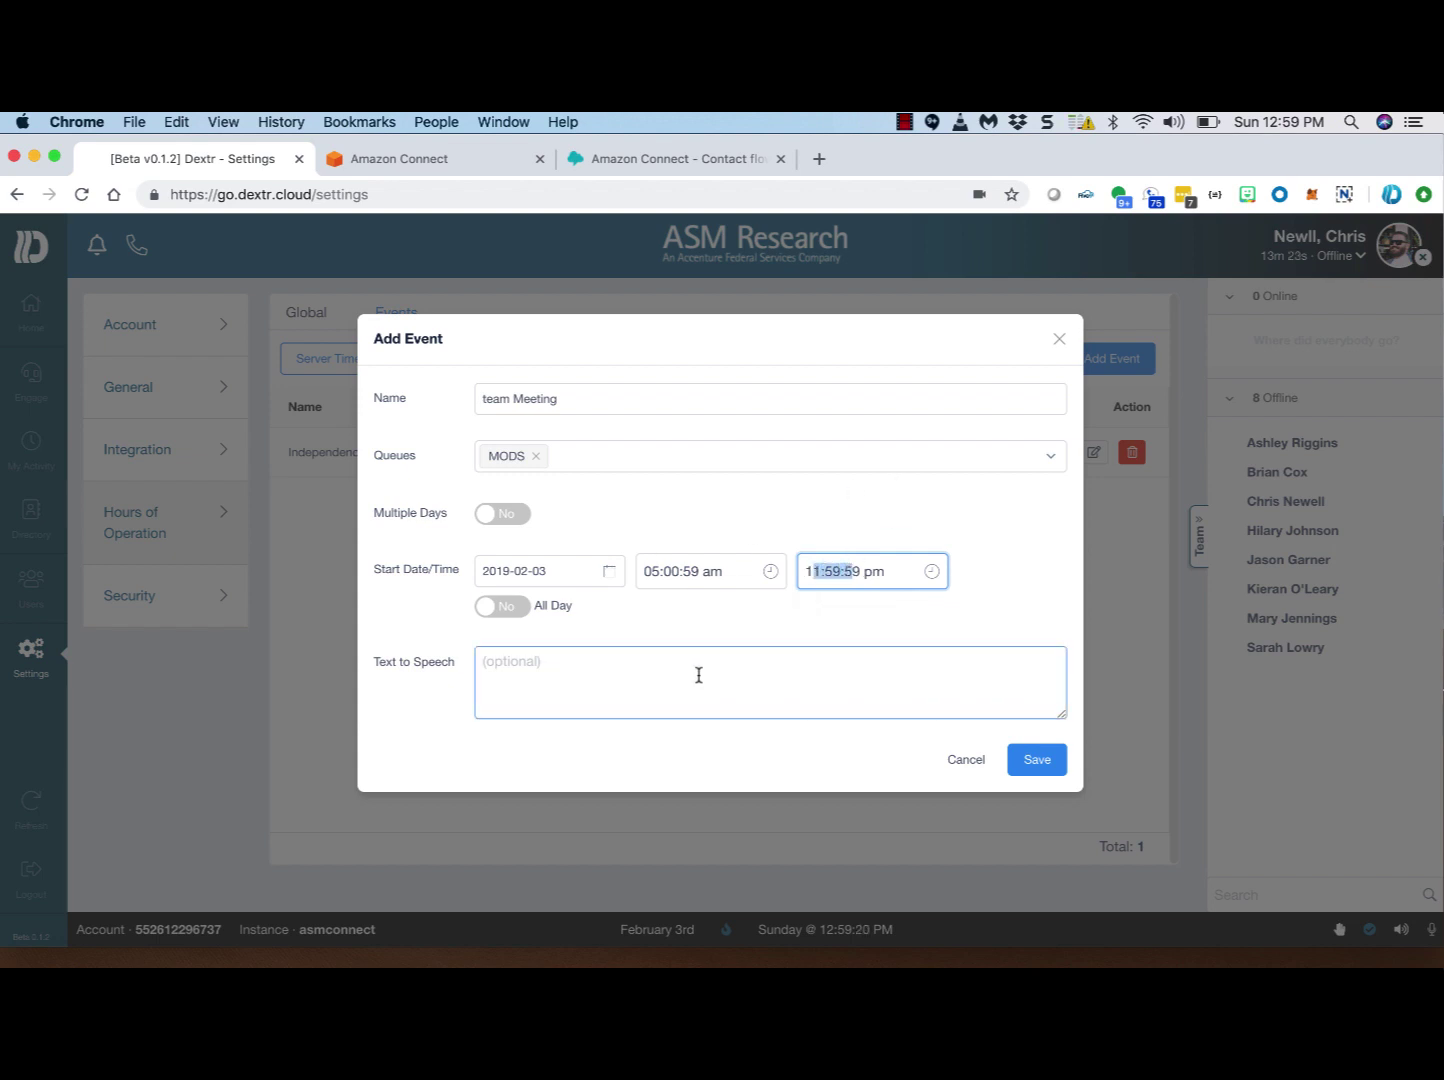
# Step: Enter the TTS message 'We are closed for a team meet and will reopen at', then cancel the event
pyautogui.click(516, 674)
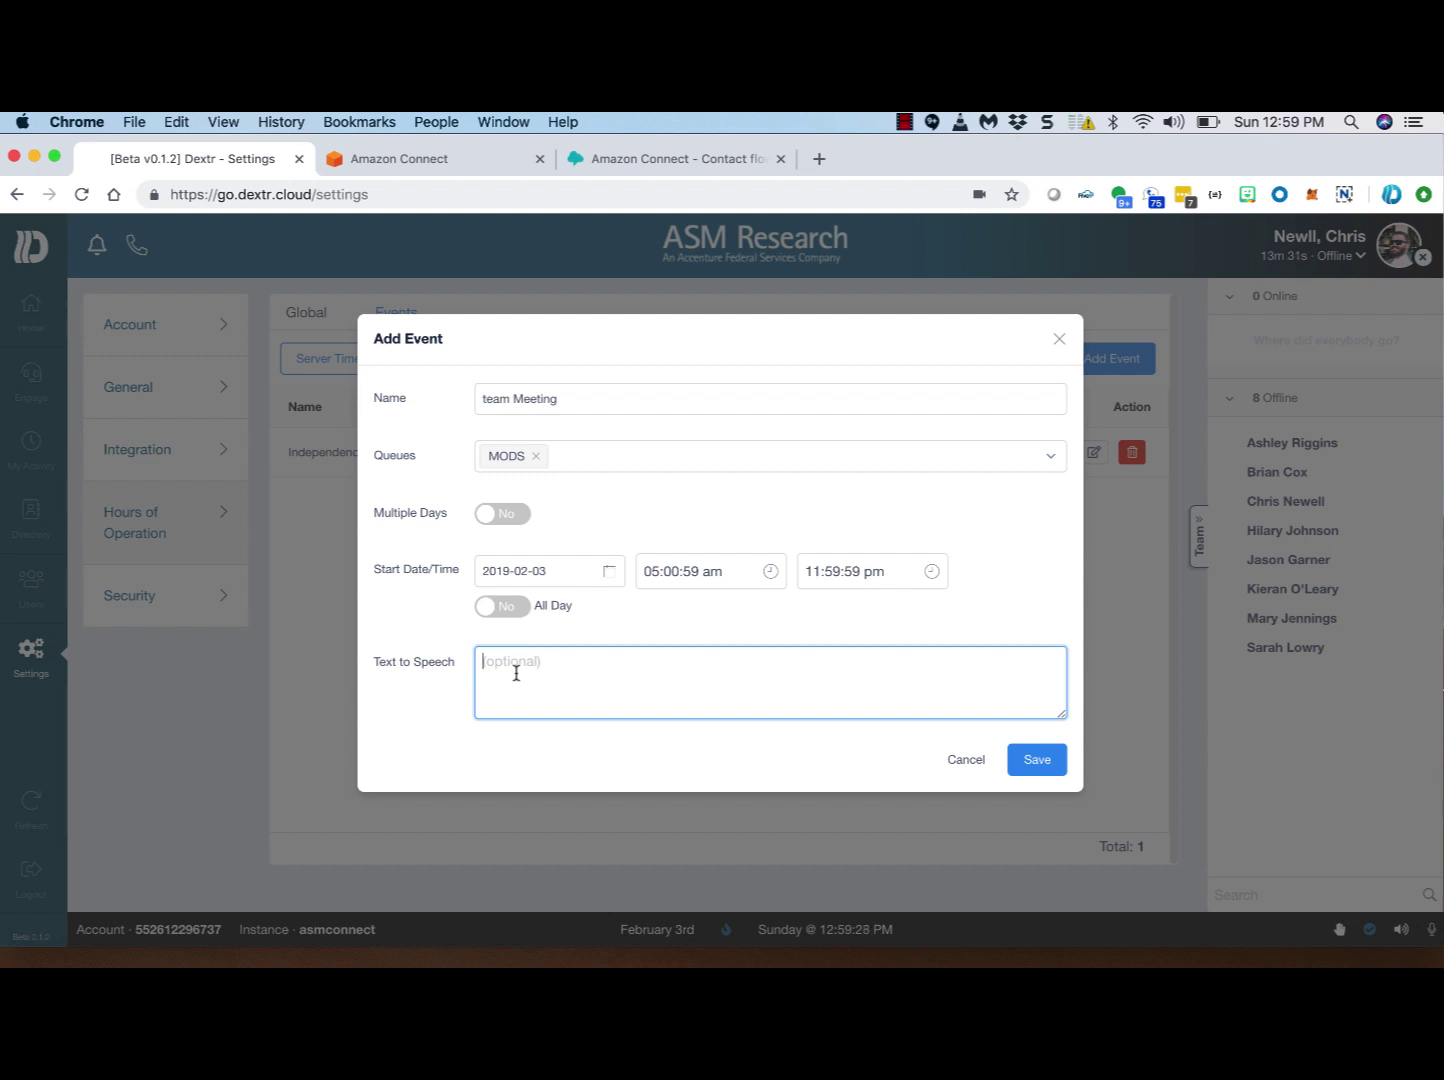
pyautogui.write('We are closed for a team meet and will reope')
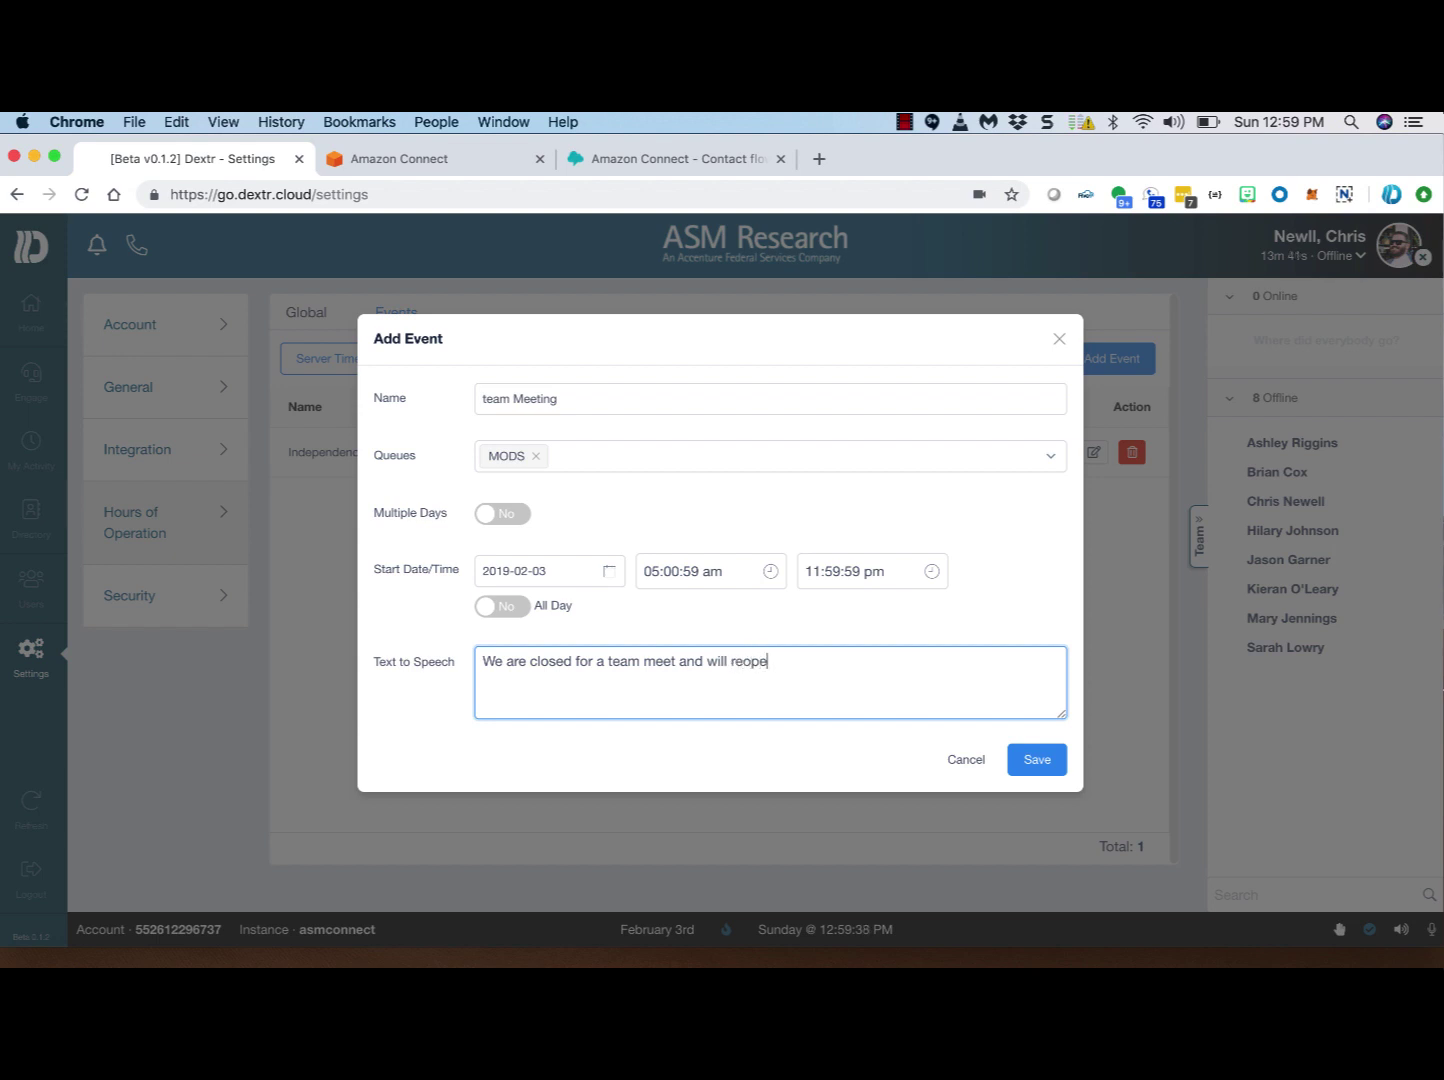
pyautogui.write('n at 10')
pyautogui.click(967, 762)
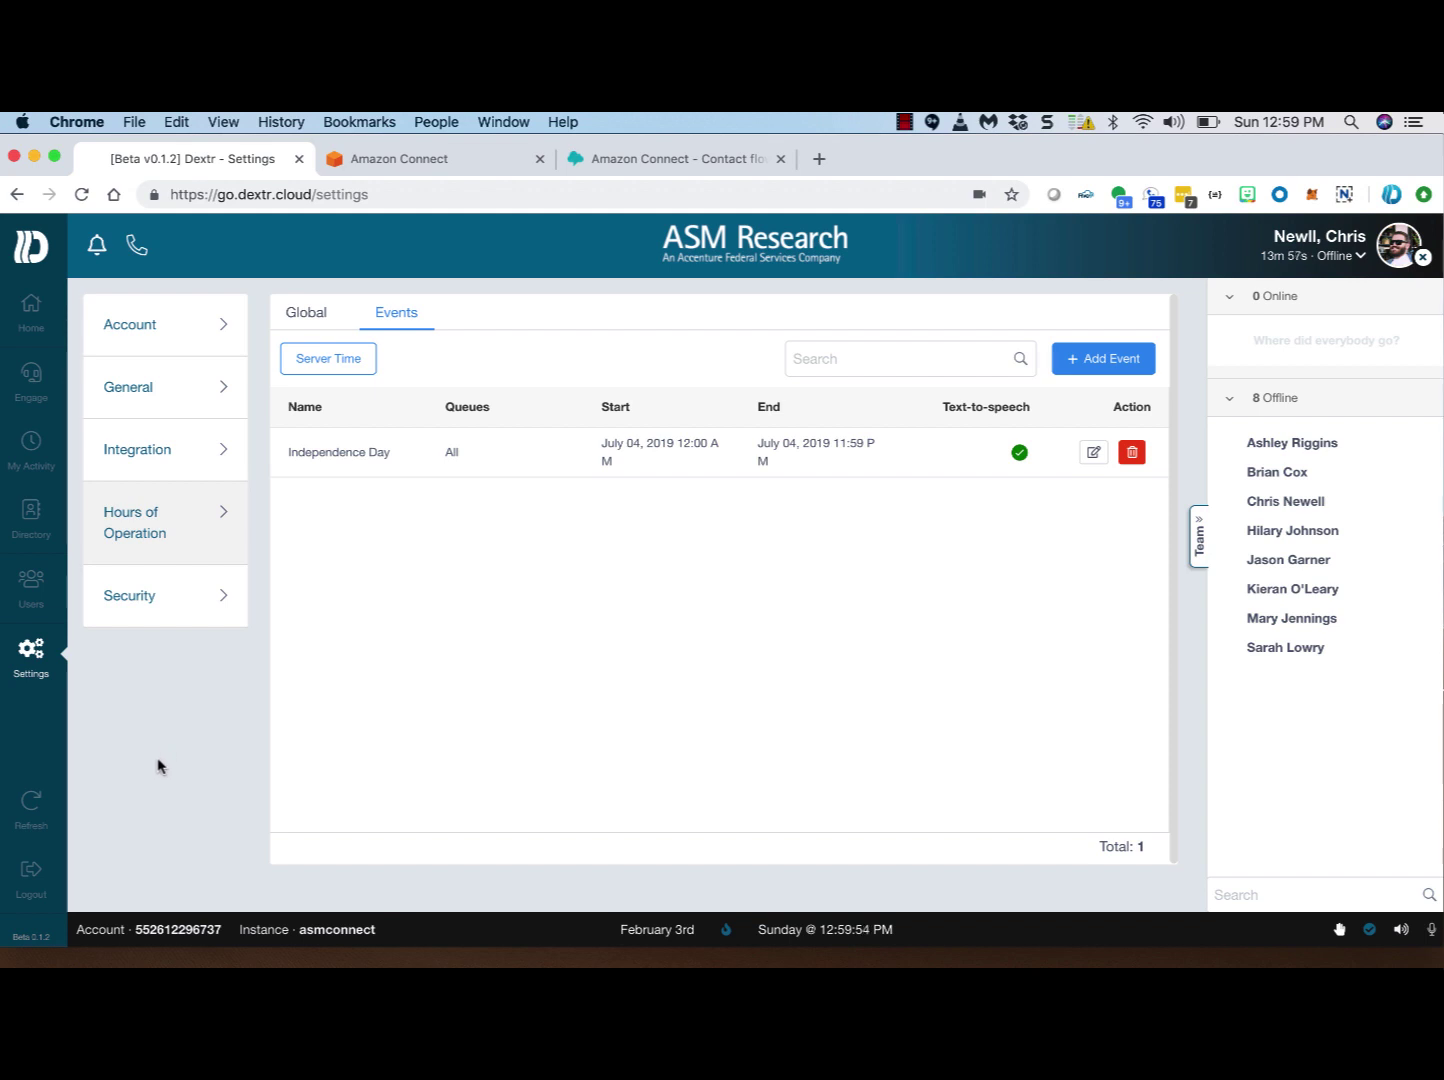
# Step: Open the ATRRS-Main Greeting flow and inspect its Invoke AWS Lambda function block
pyautogui.click(672, 158)
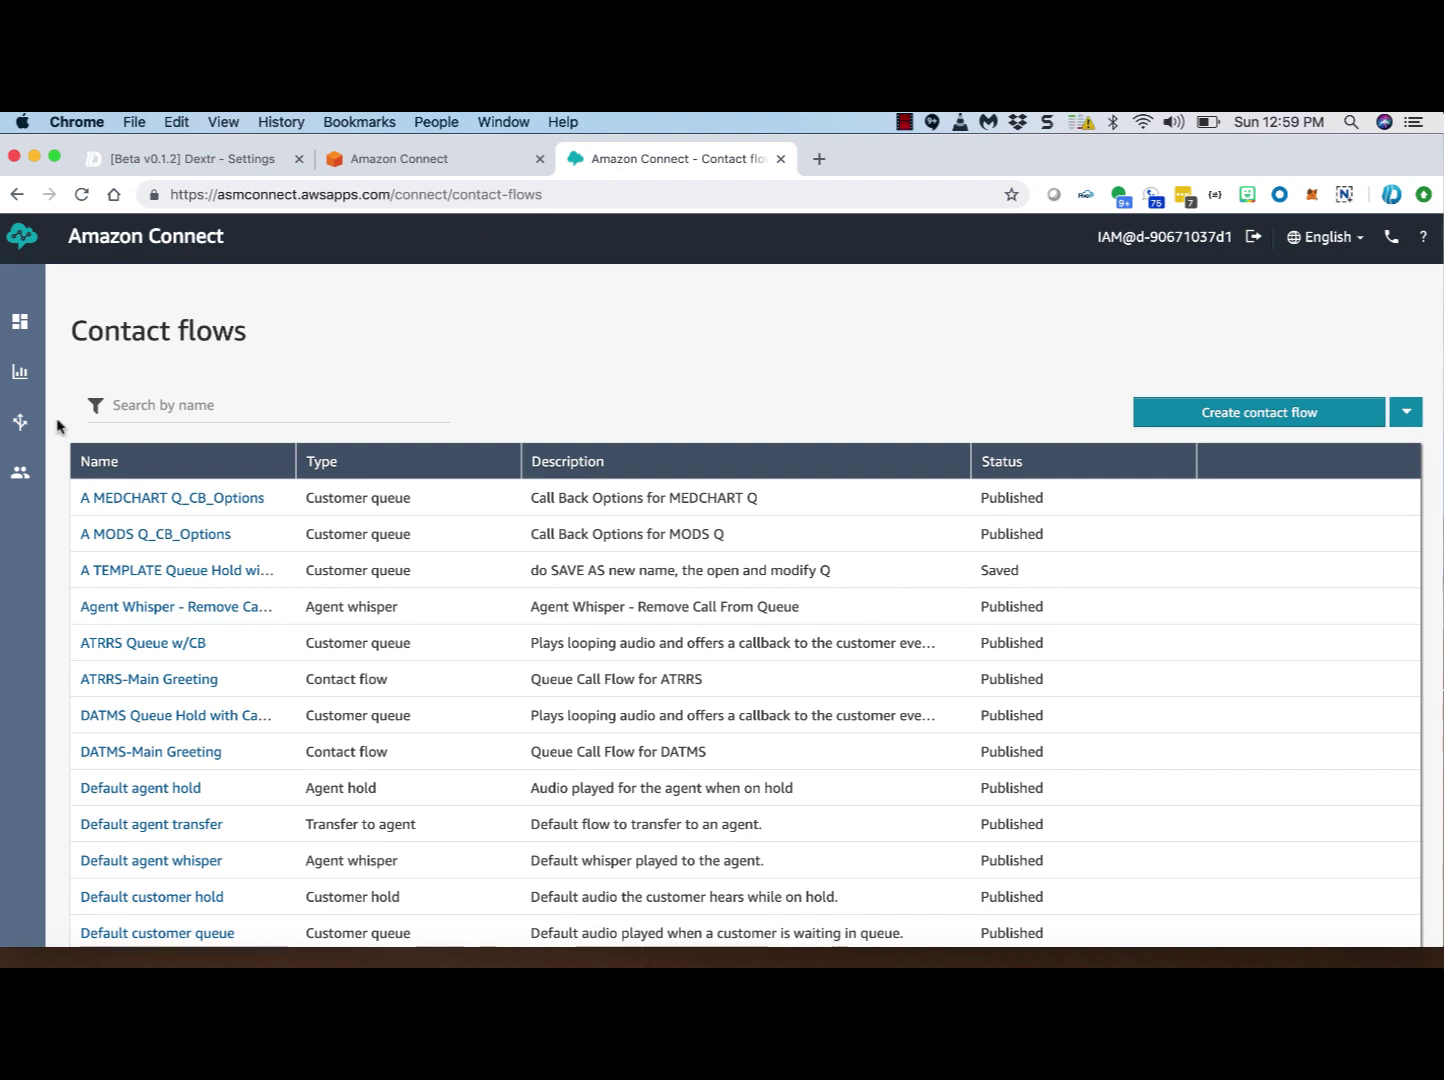
pyautogui.click(128, 680)
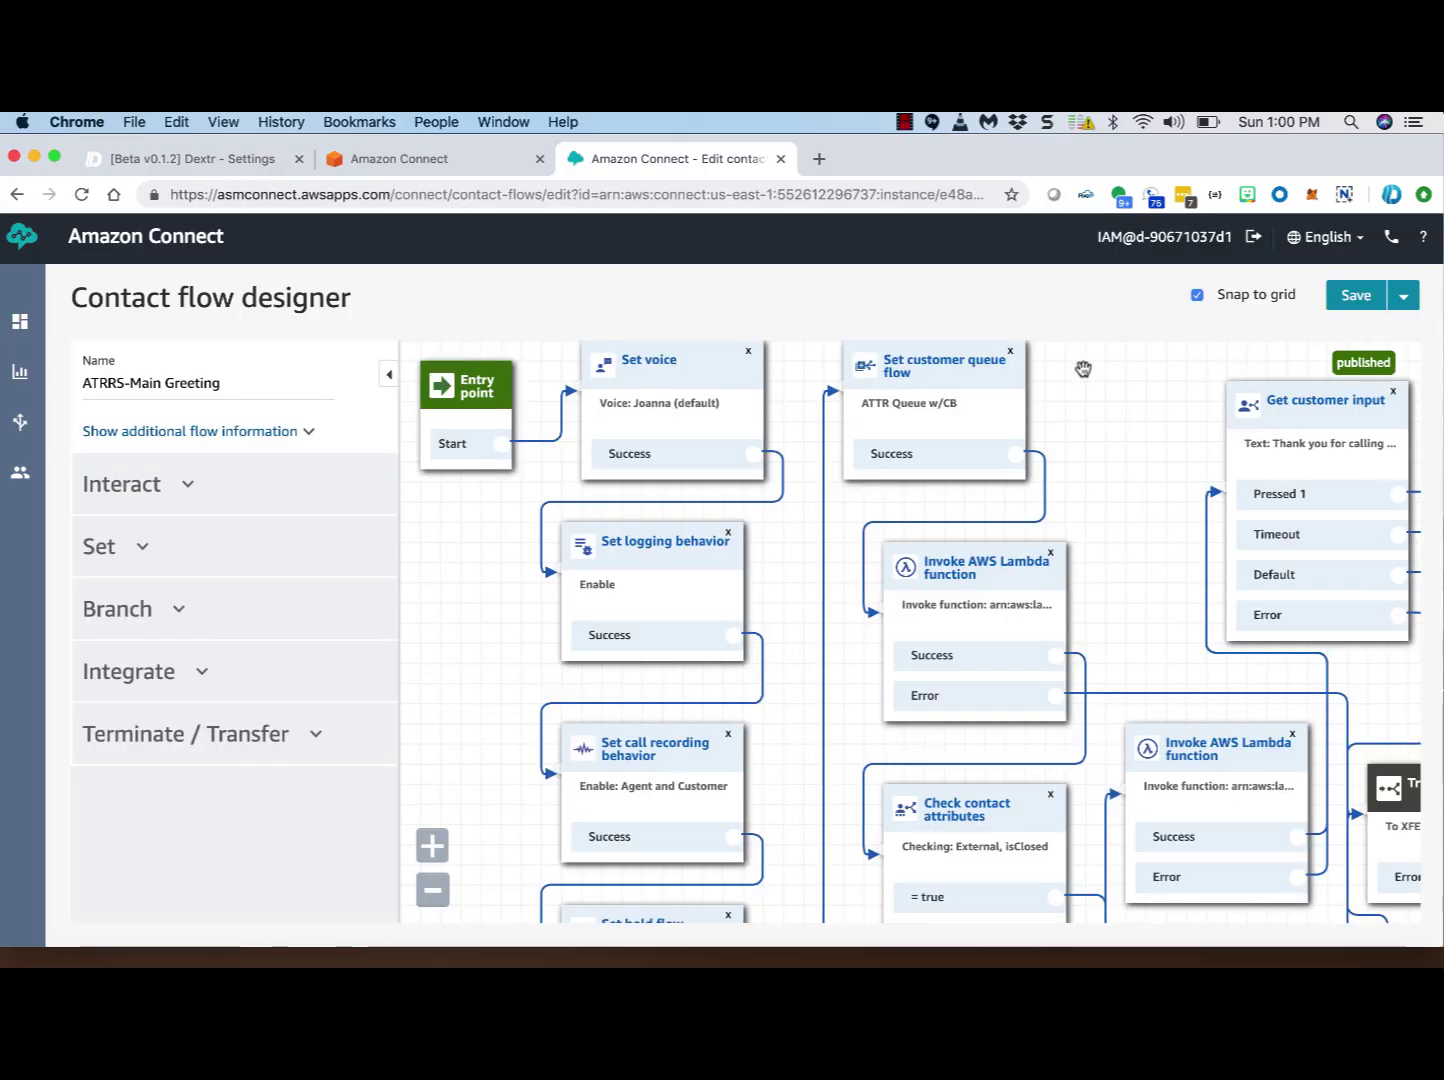
pyautogui.scroll(-3, 1127, 367)
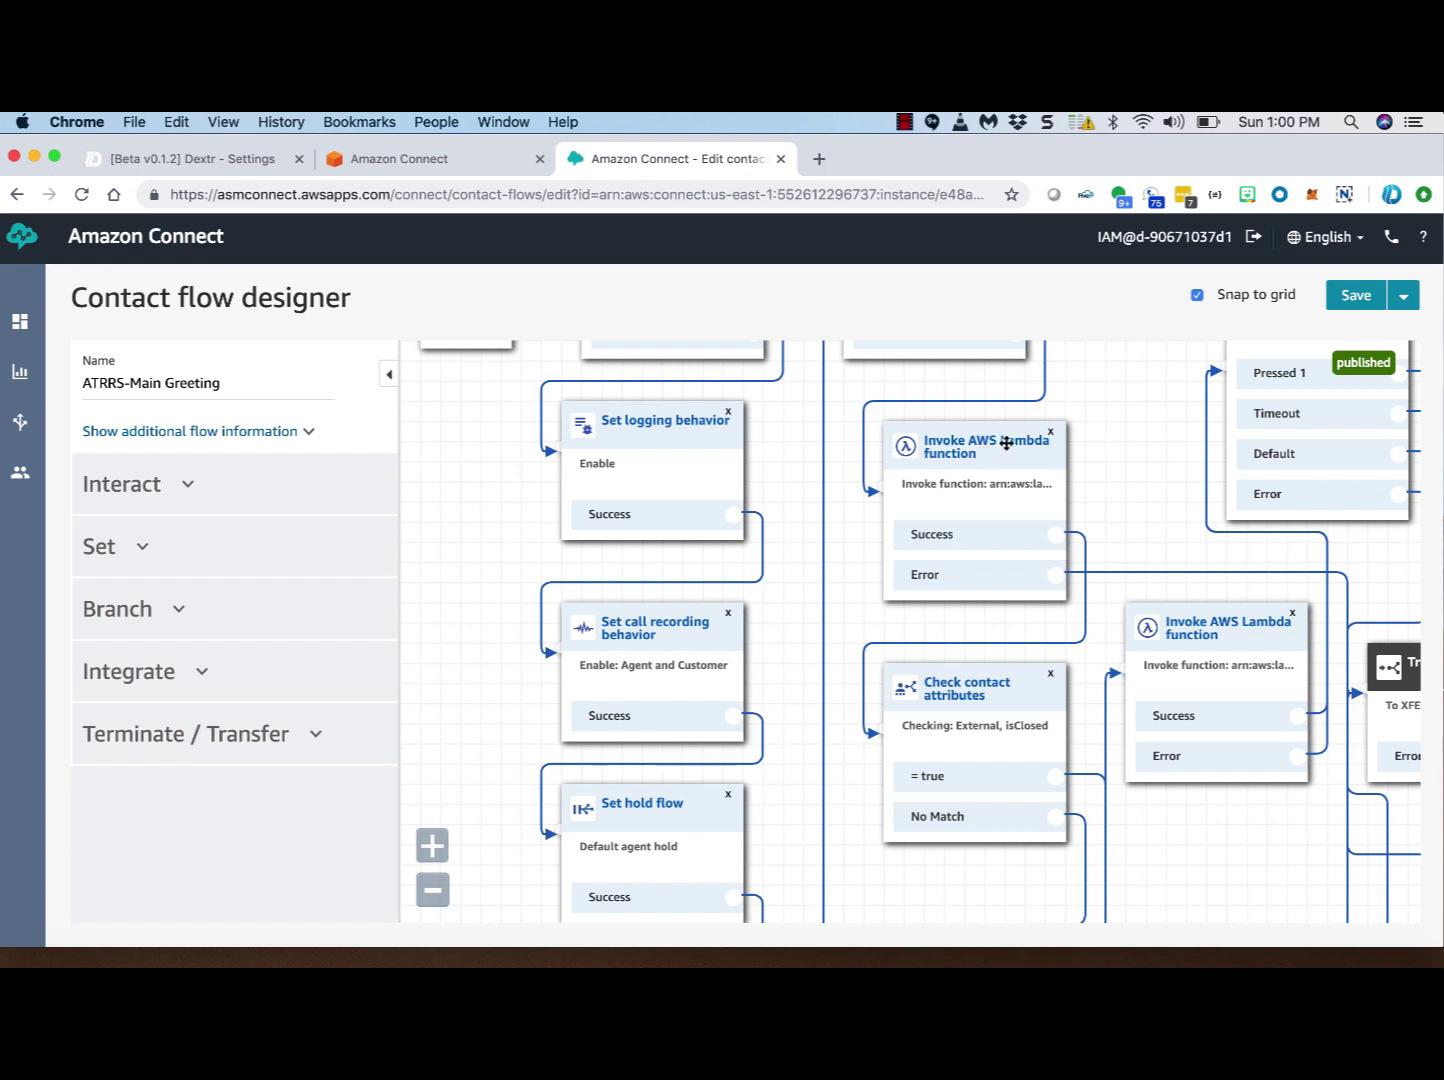
pyautogui.click(1000, 440)
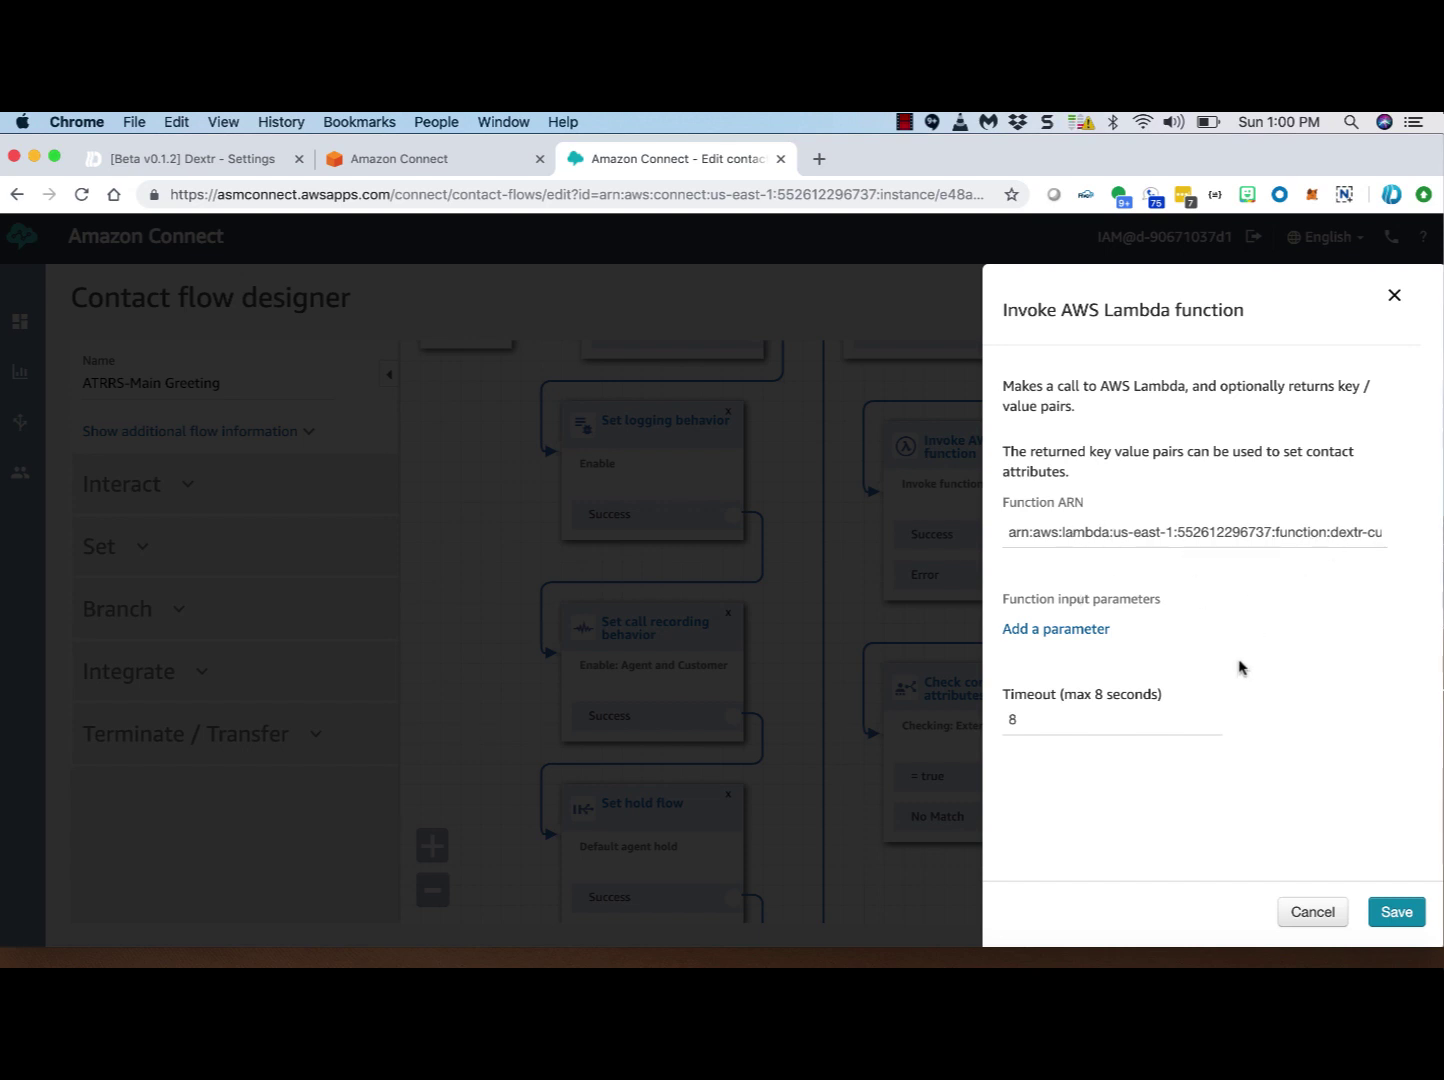
pyautogui.click(1310, 911)
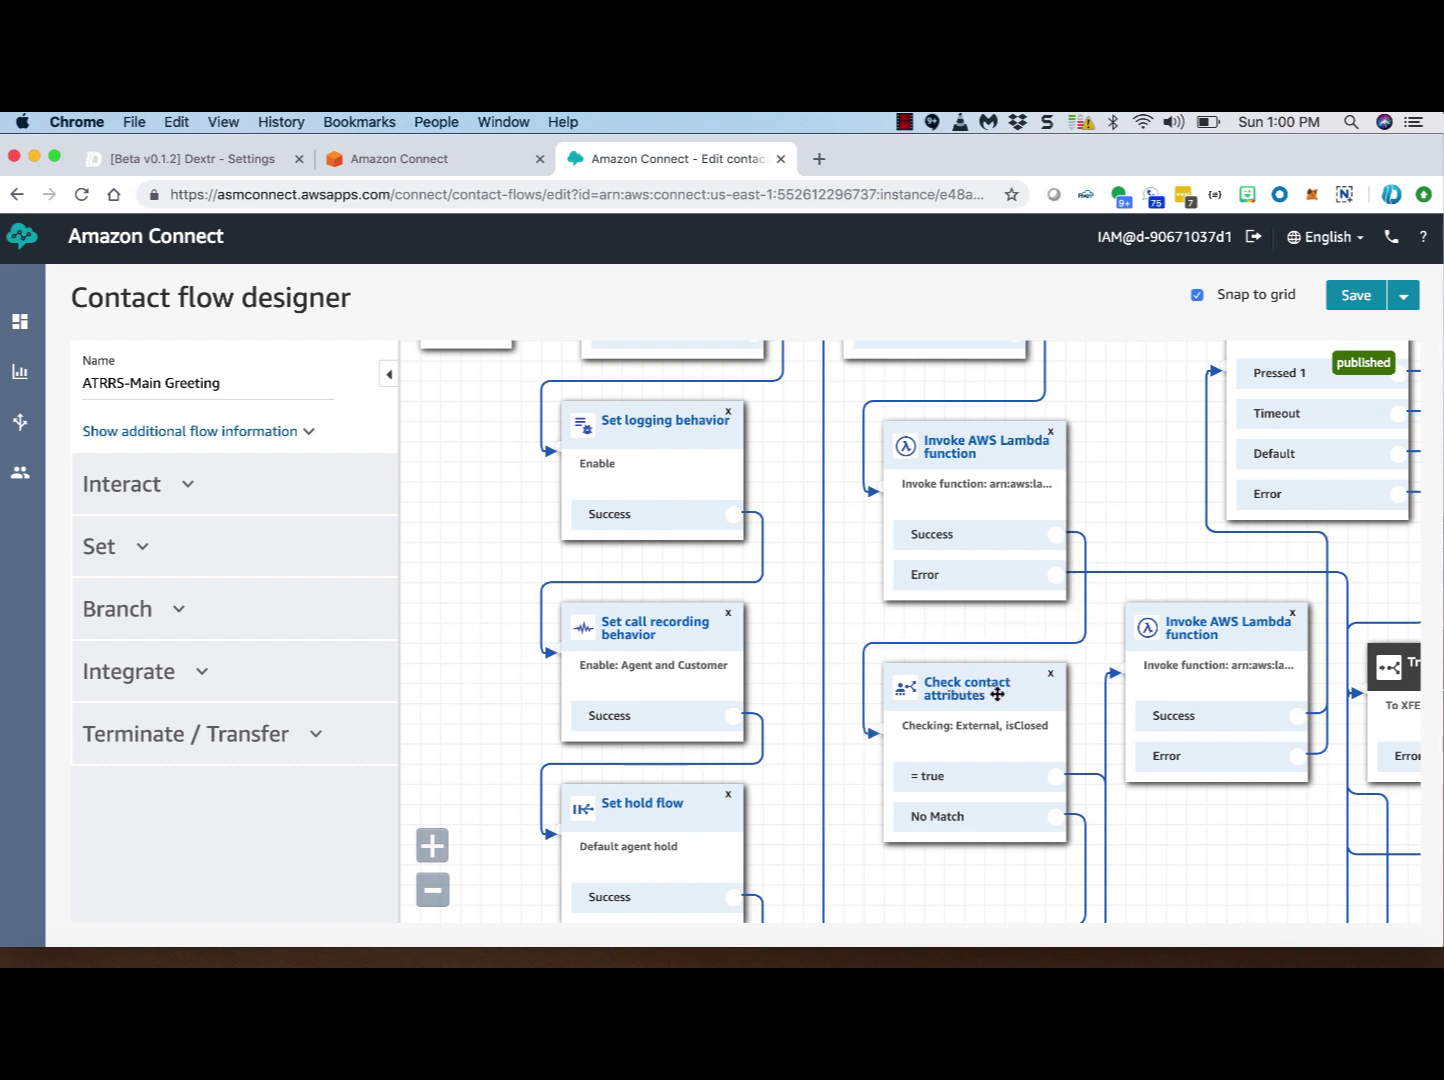
pyautogui.click(995, 693)
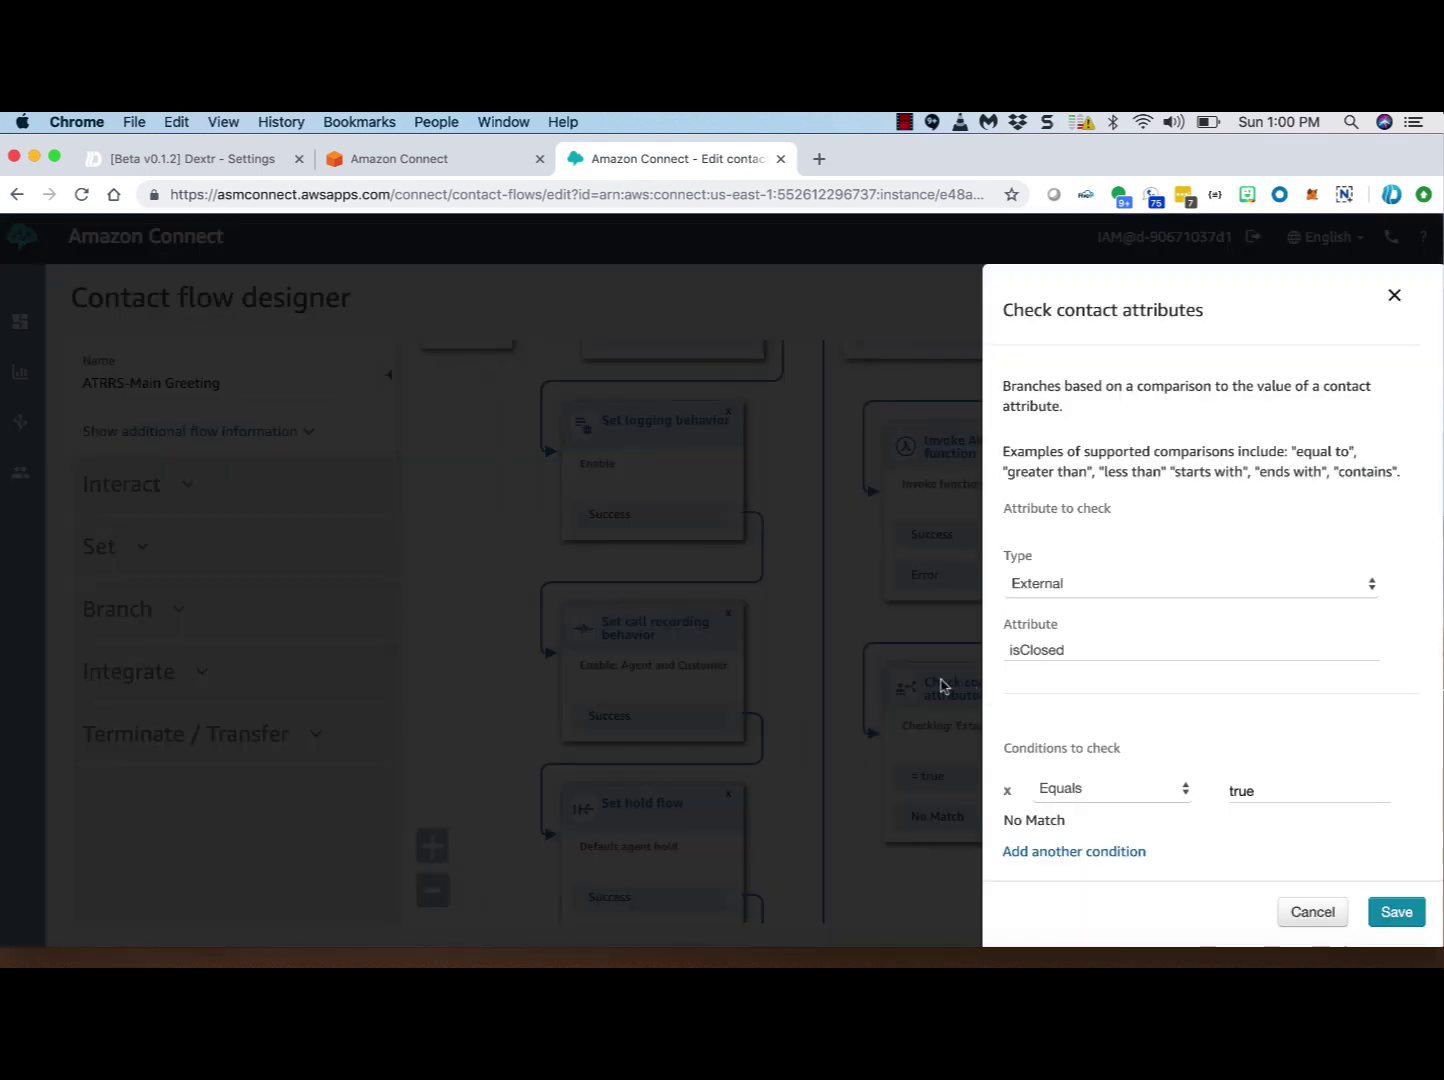
pyautogui.click(1066, 589)
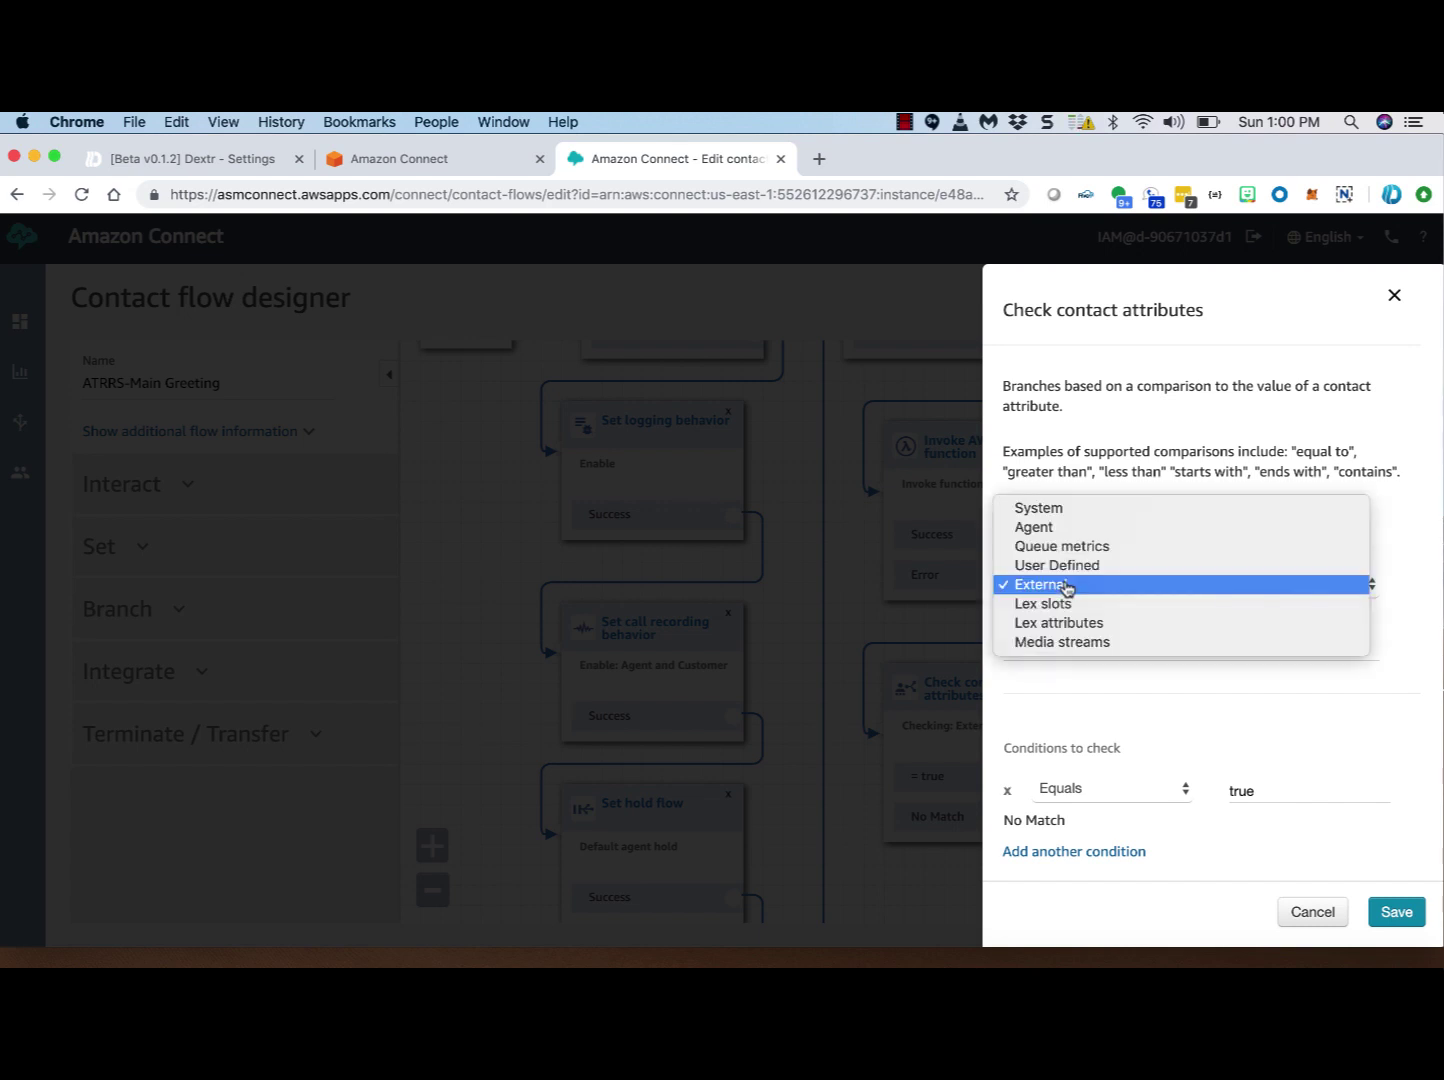
pyautogui.click(1066, 586)
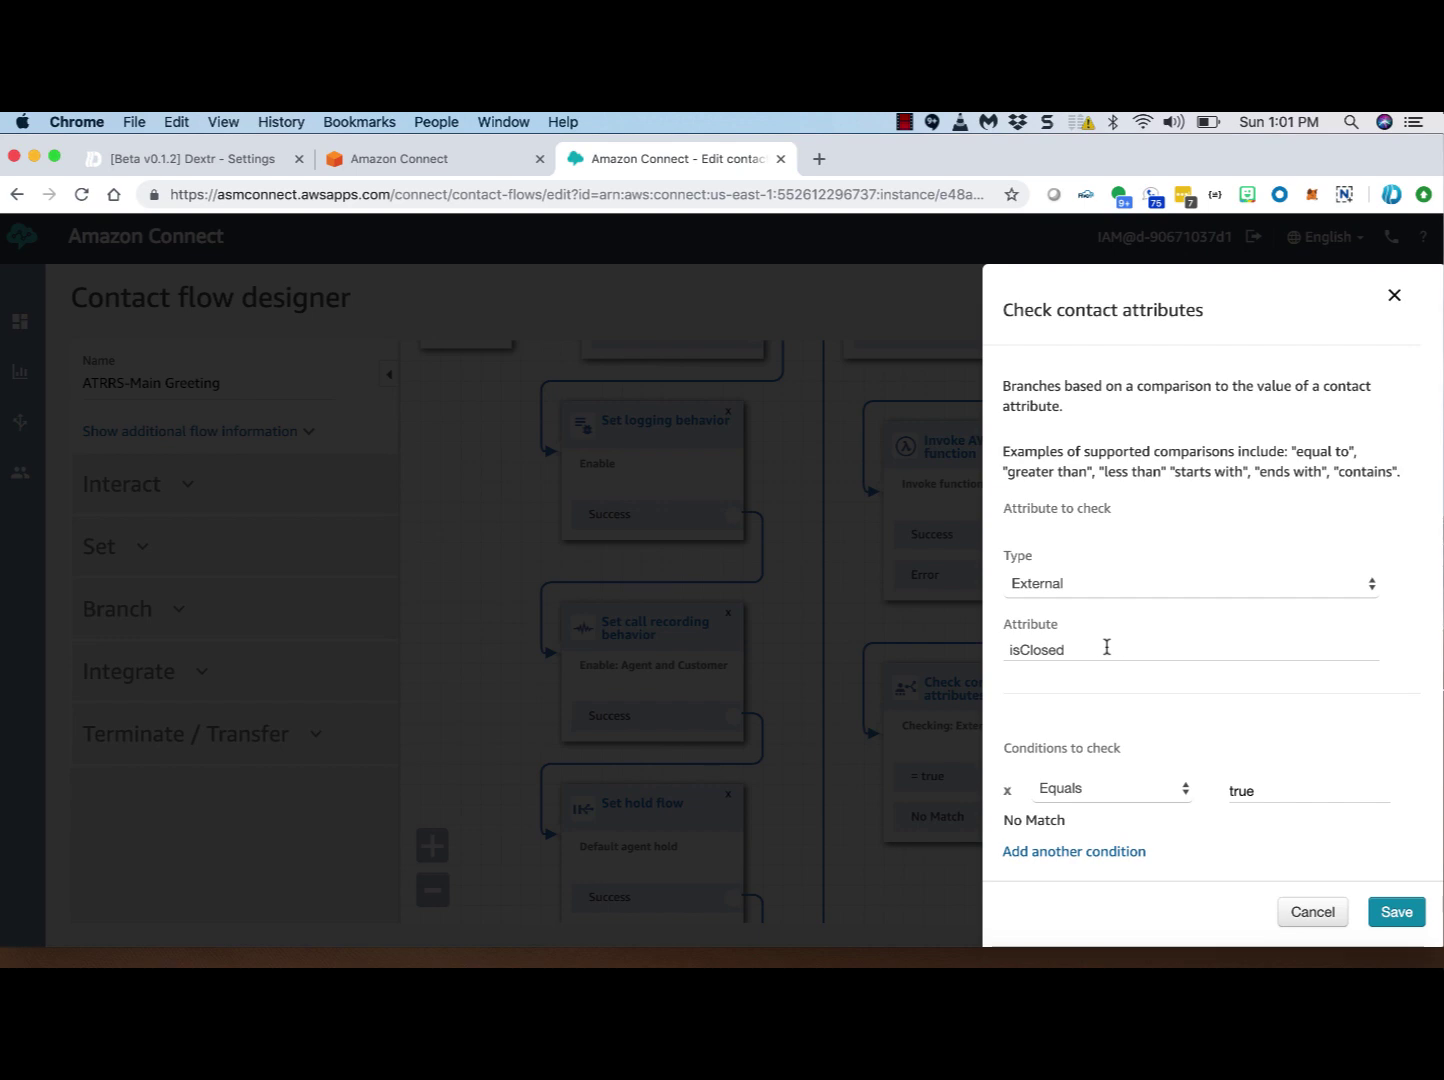
pyautogui.moveTo(1186, 761); pyautogui.dragTo(1276, 832)
pyautogui.click(1309, 912)
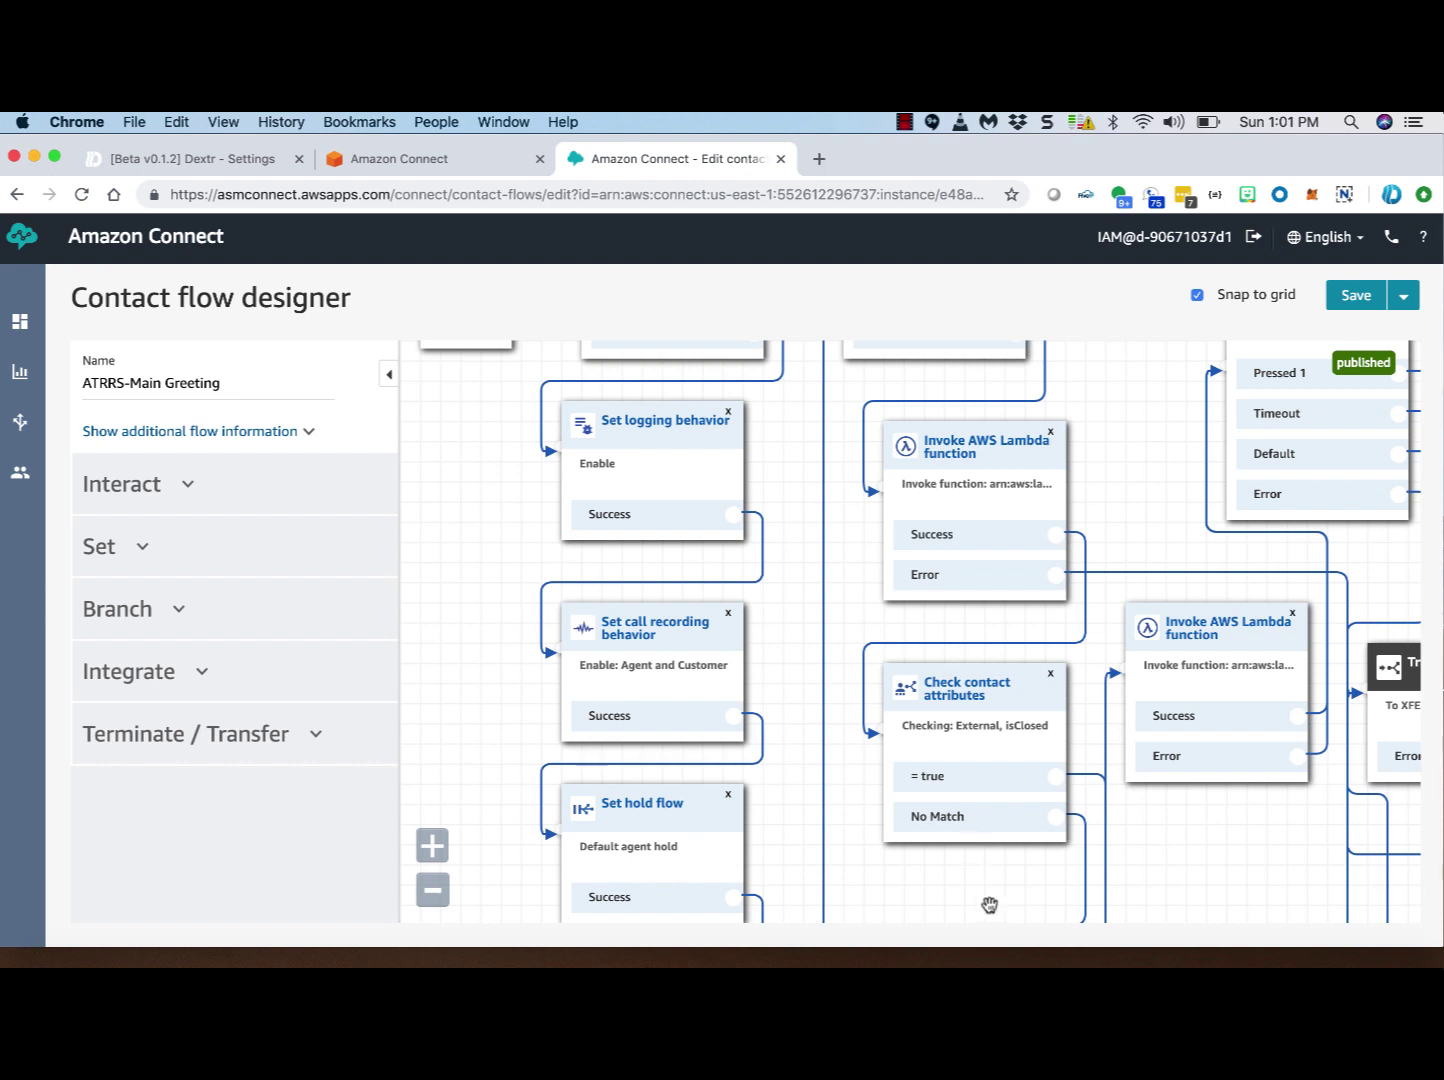
pyautogui.moveTo(989, 902); pyautogui.dragTo(876, 669)
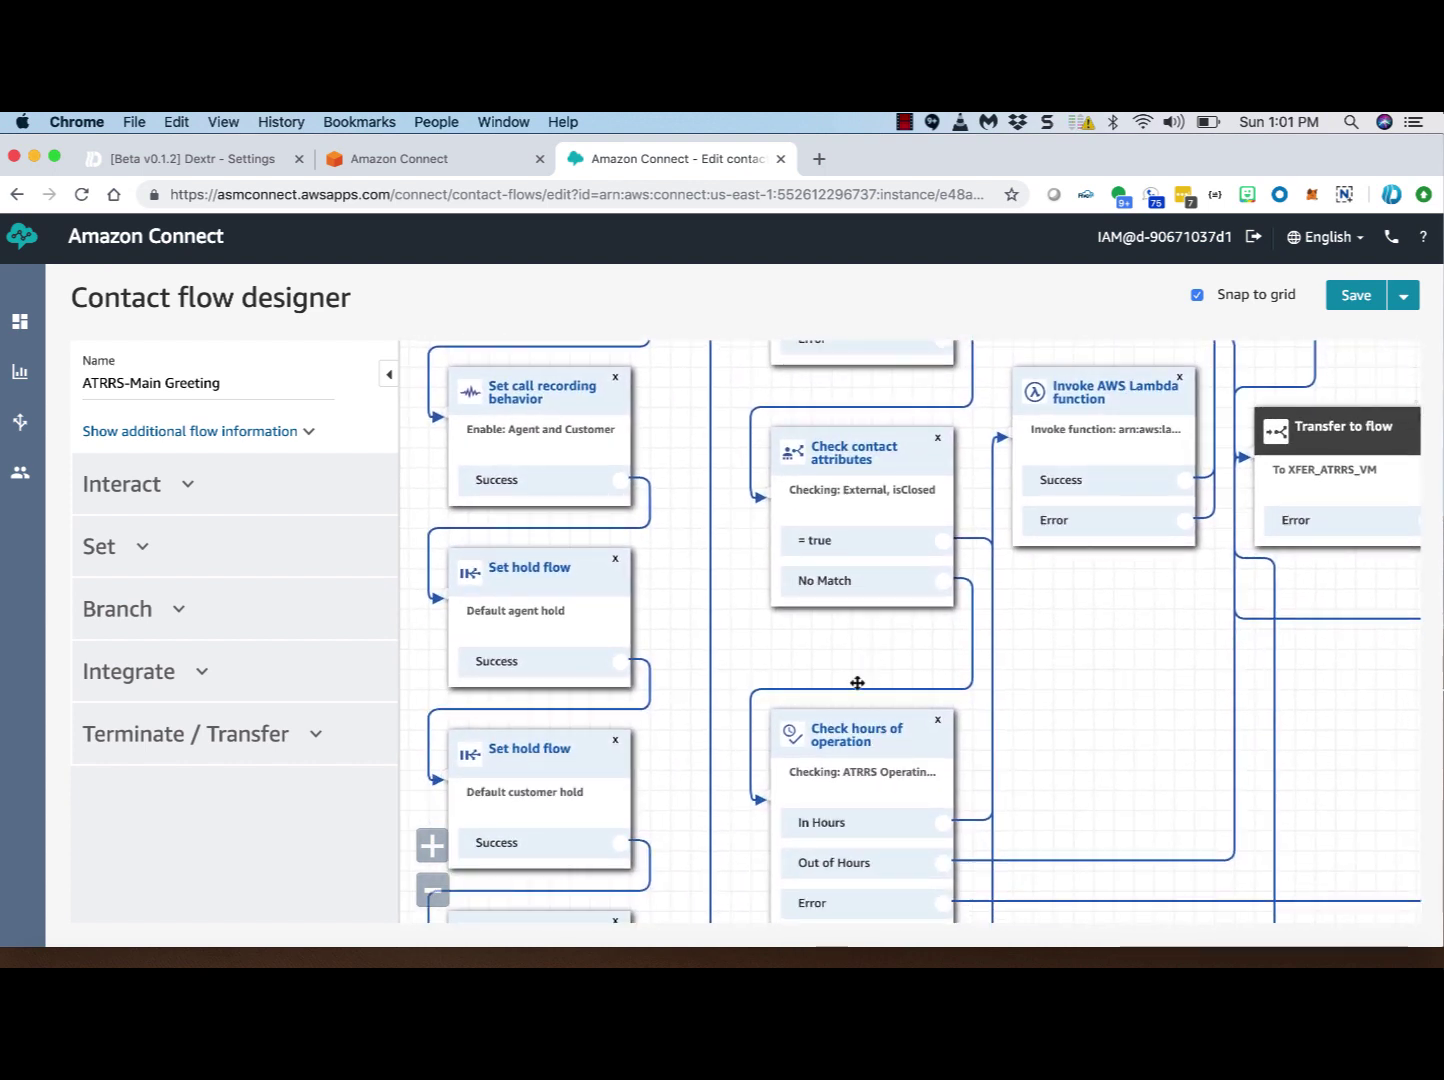
pyautogui.moveTo(1092, 741); pyautogui.dragTo(1018, 422)
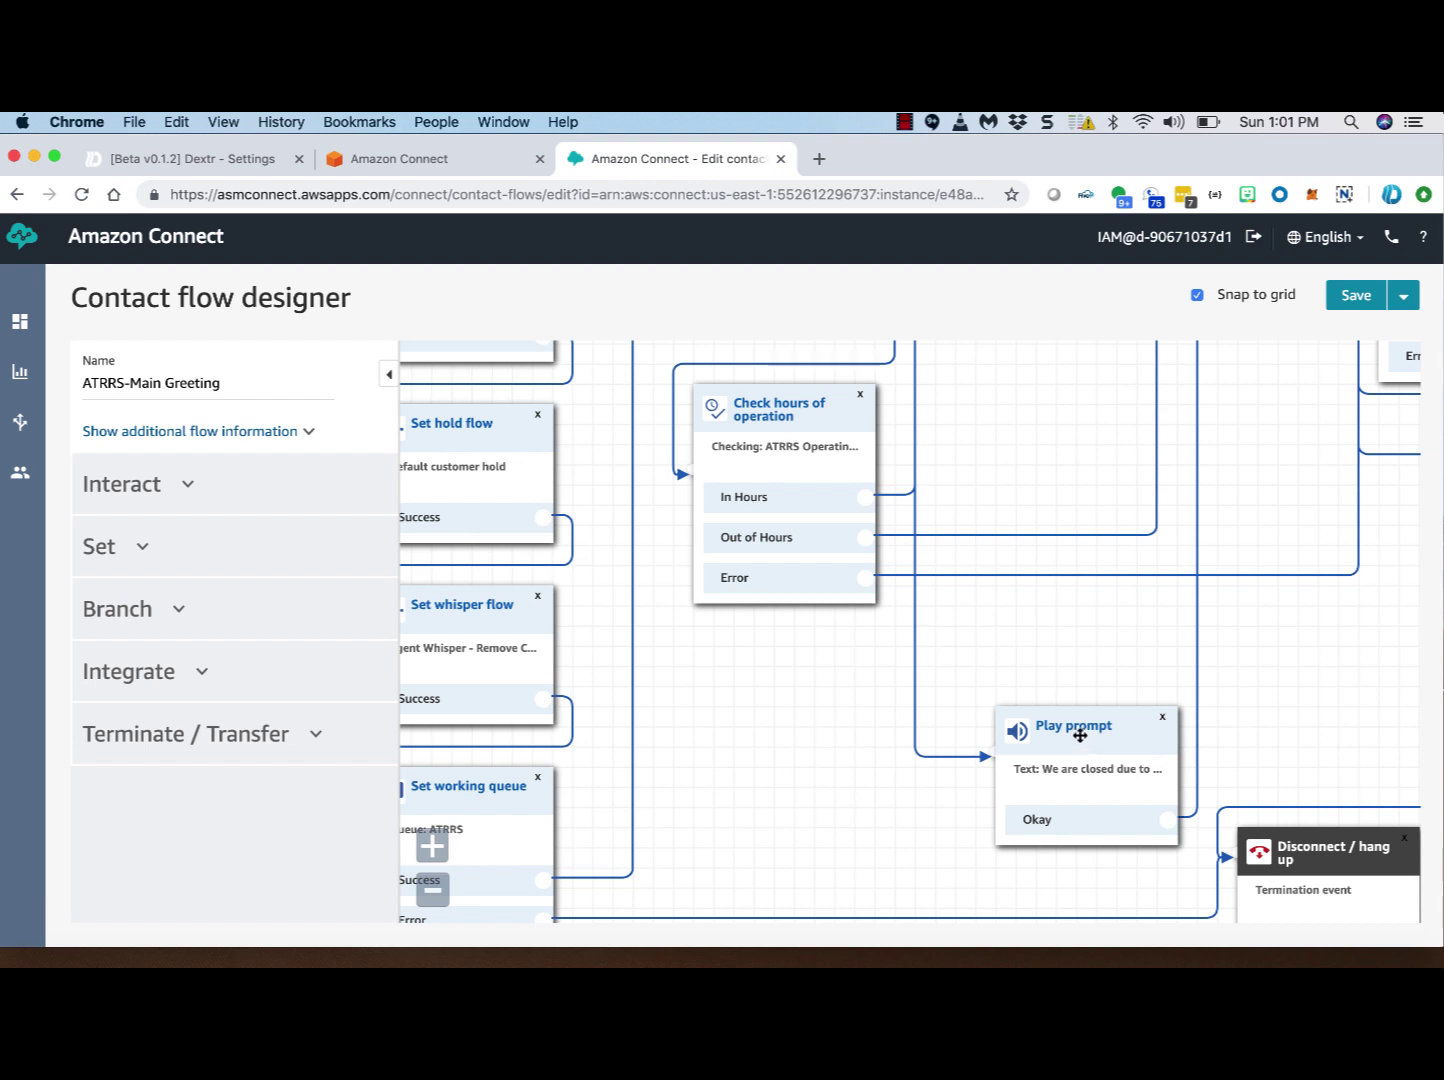
pyautogui.click(1098, 737)
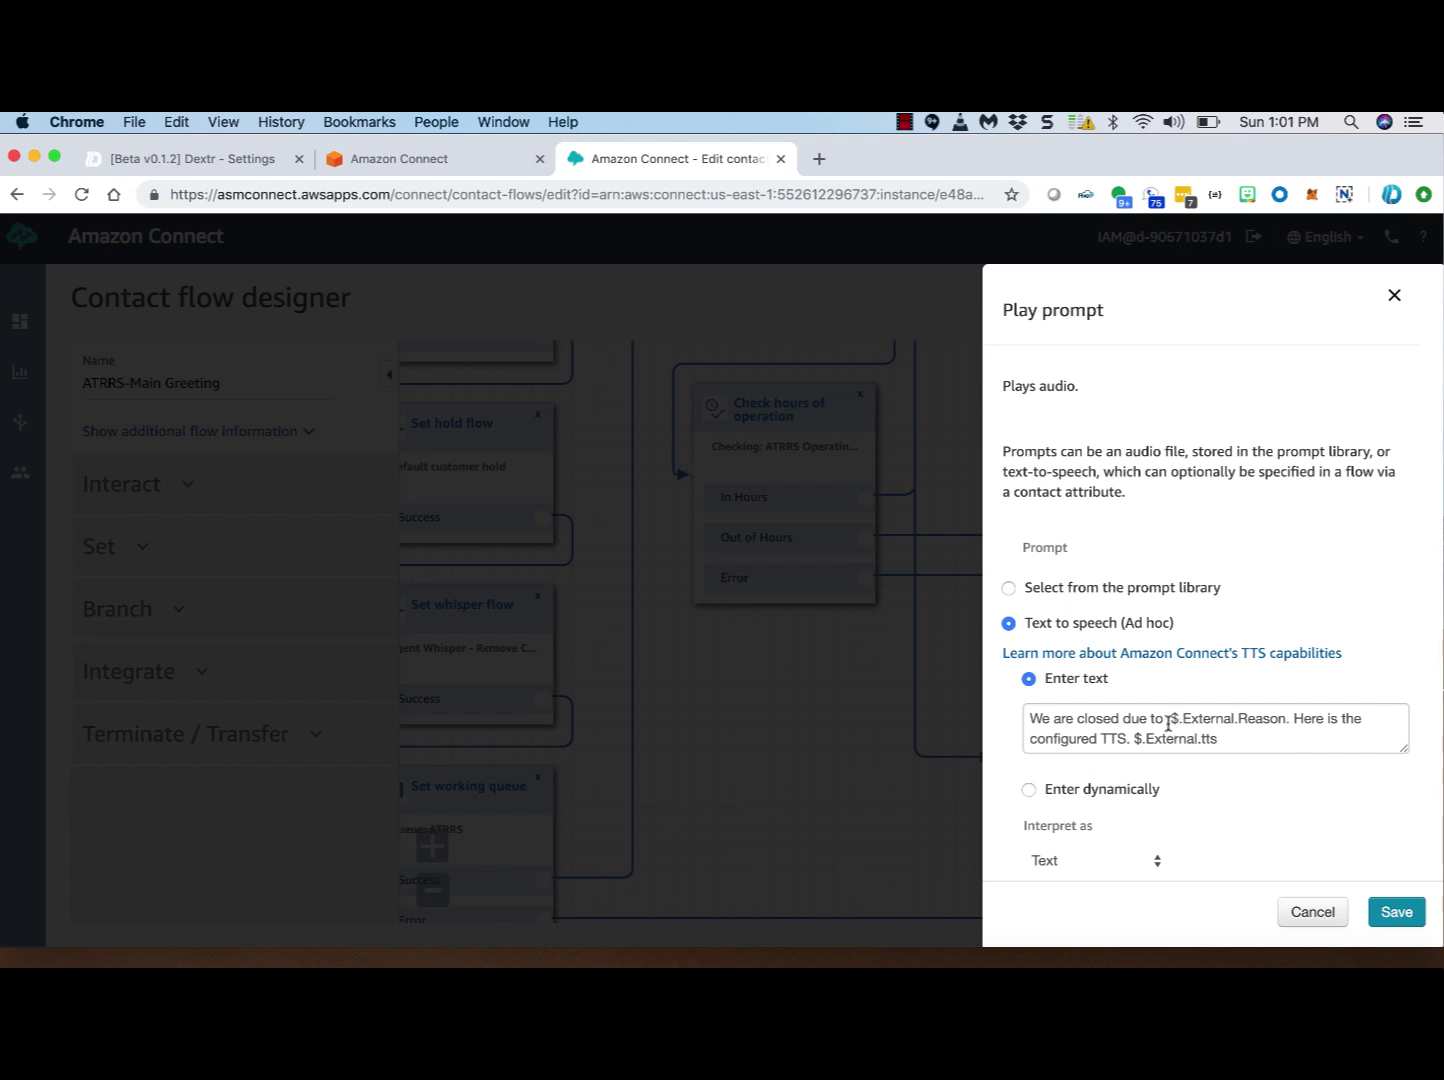
pyautogui.moveTo(1167, 717); pyautogui.dragTo(1294, 717)
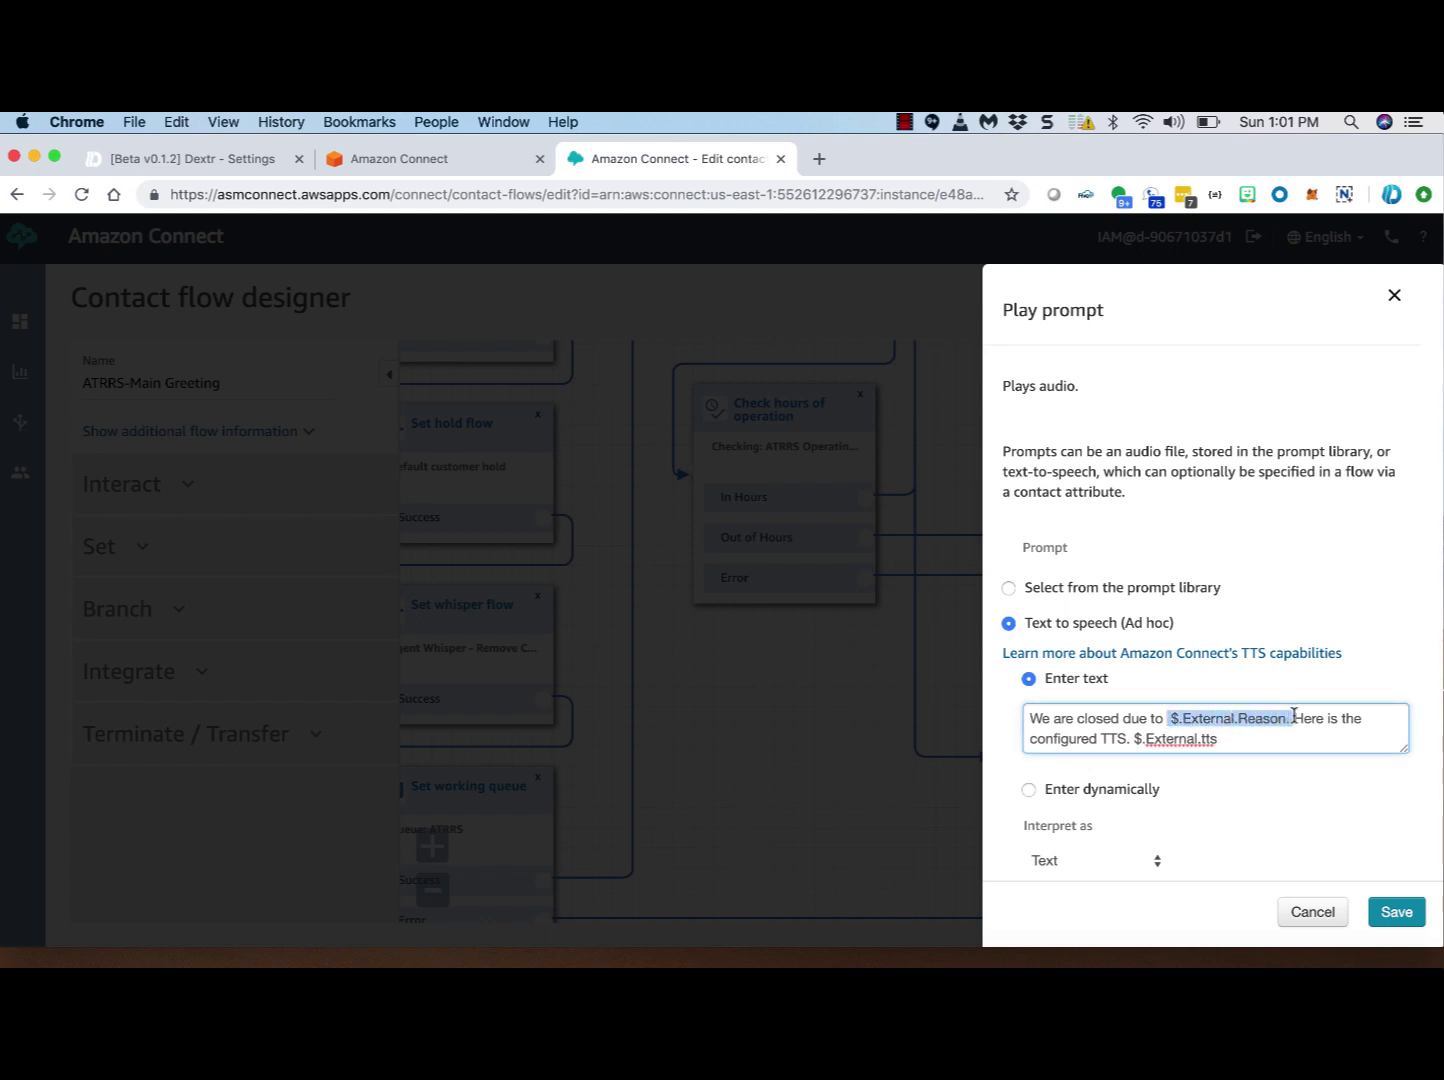
pyautogui.click(1246, 739)
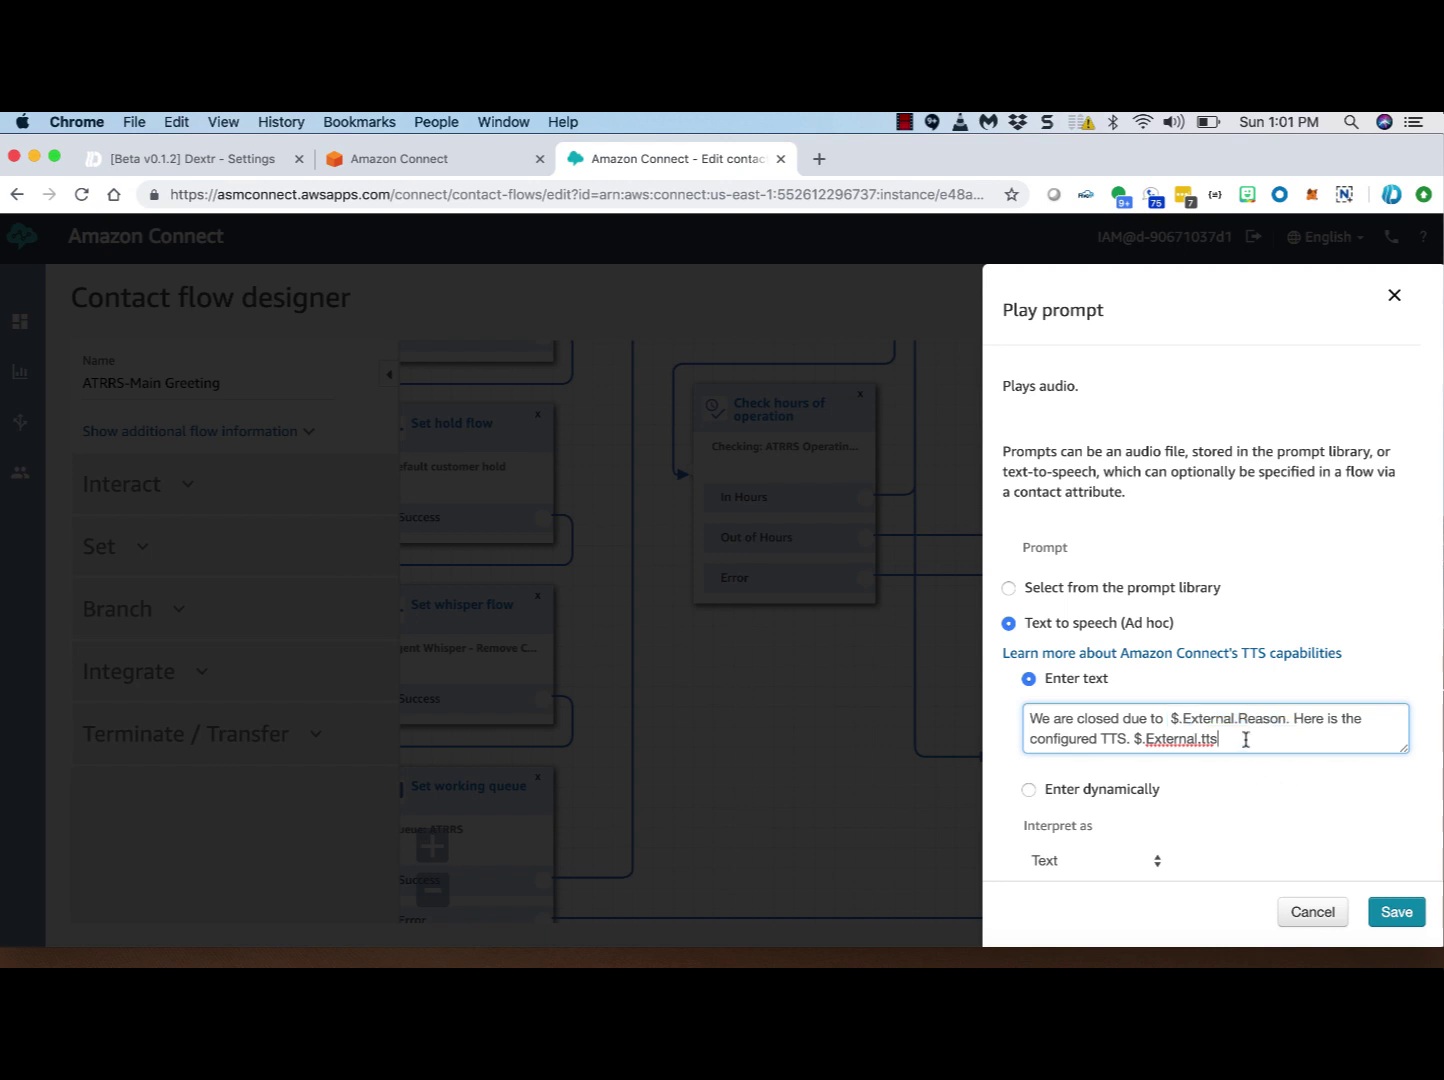
pyautogui.moveTo(1131, 739); pyautogui.dragTo(1221, 740)
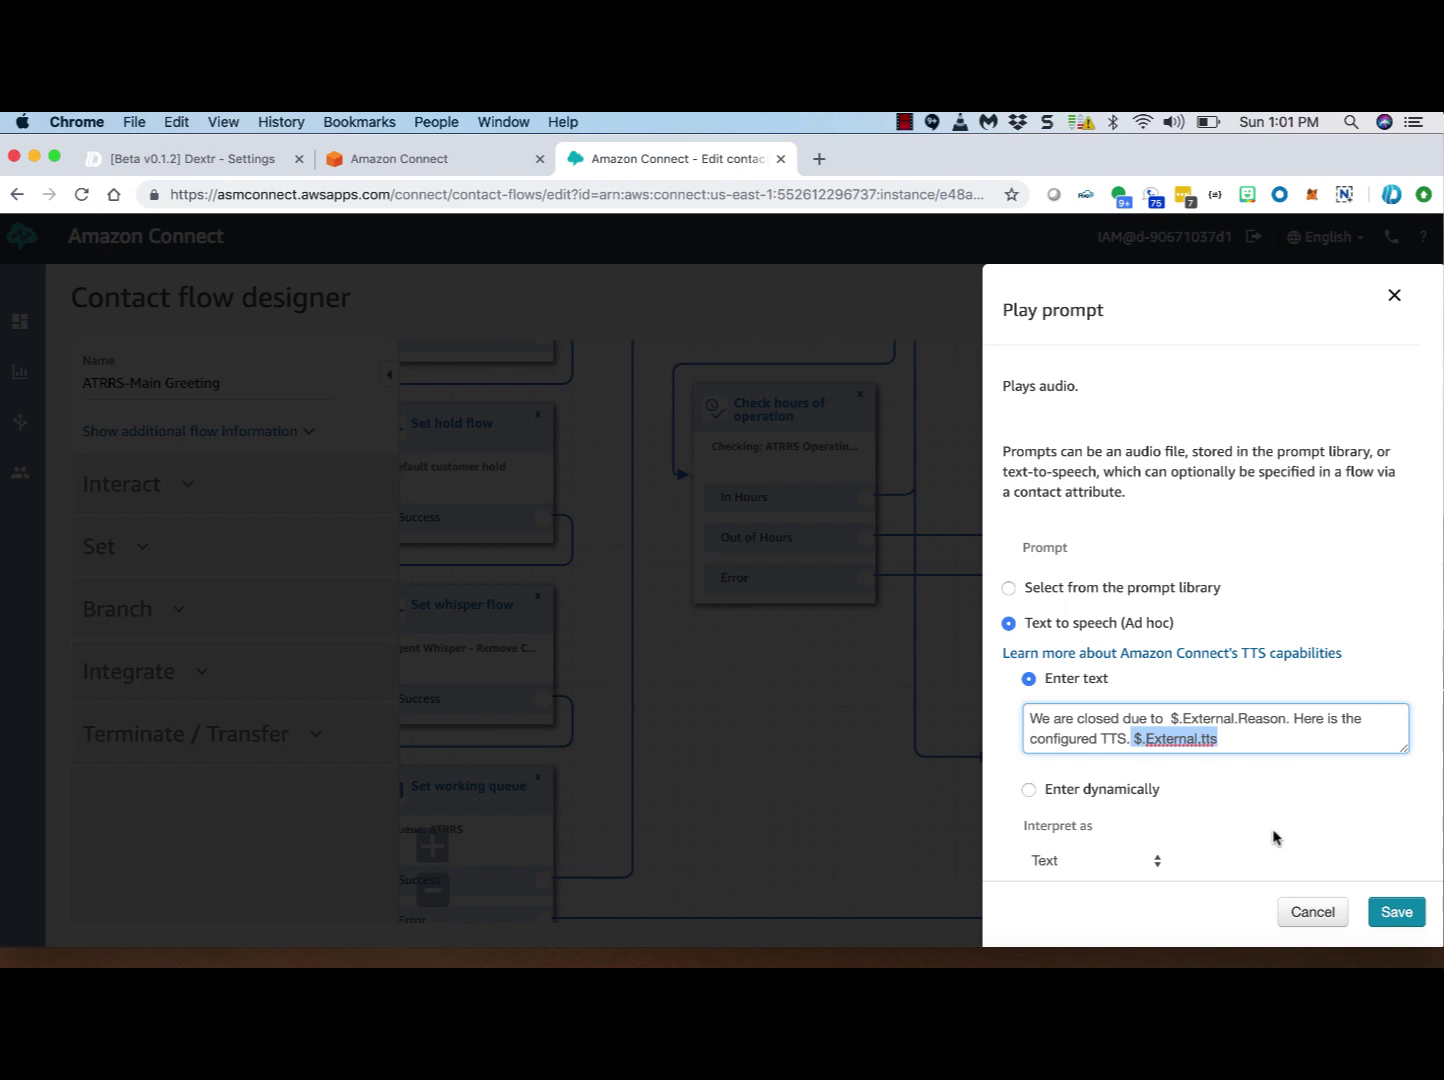
pyautogui.click(1308, 911)
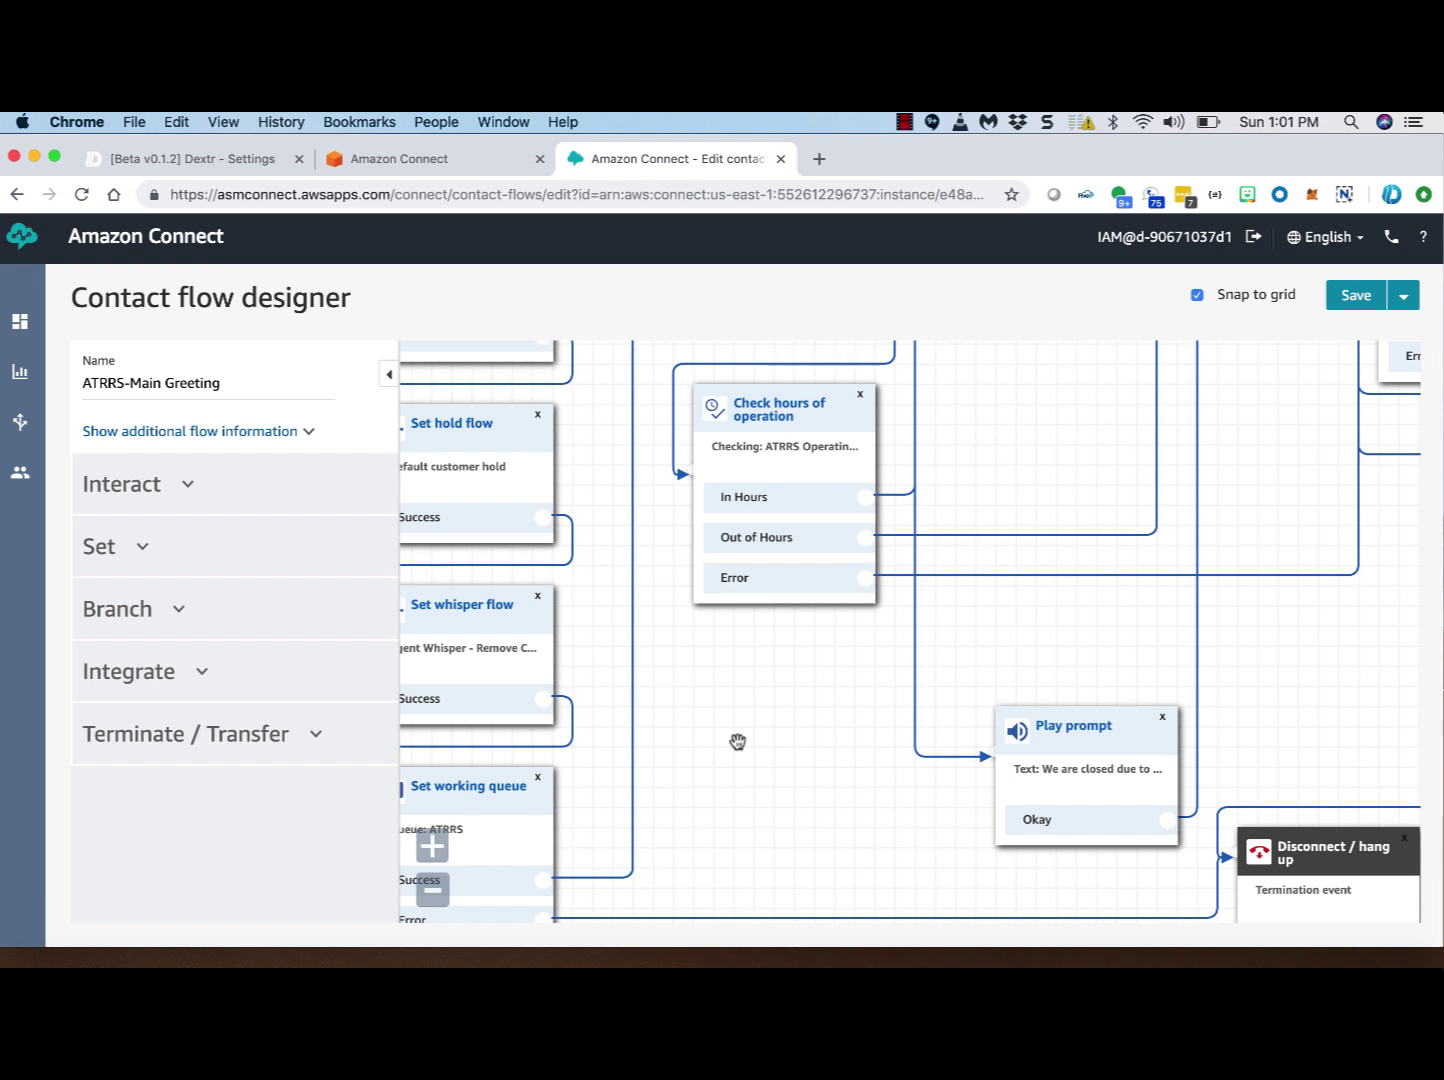
# Step: Switch back to the Dextr tab and open the Home dashboard for the MODS queue
pyautogui.click(440, 162)
pyautogui.click(240, 160)
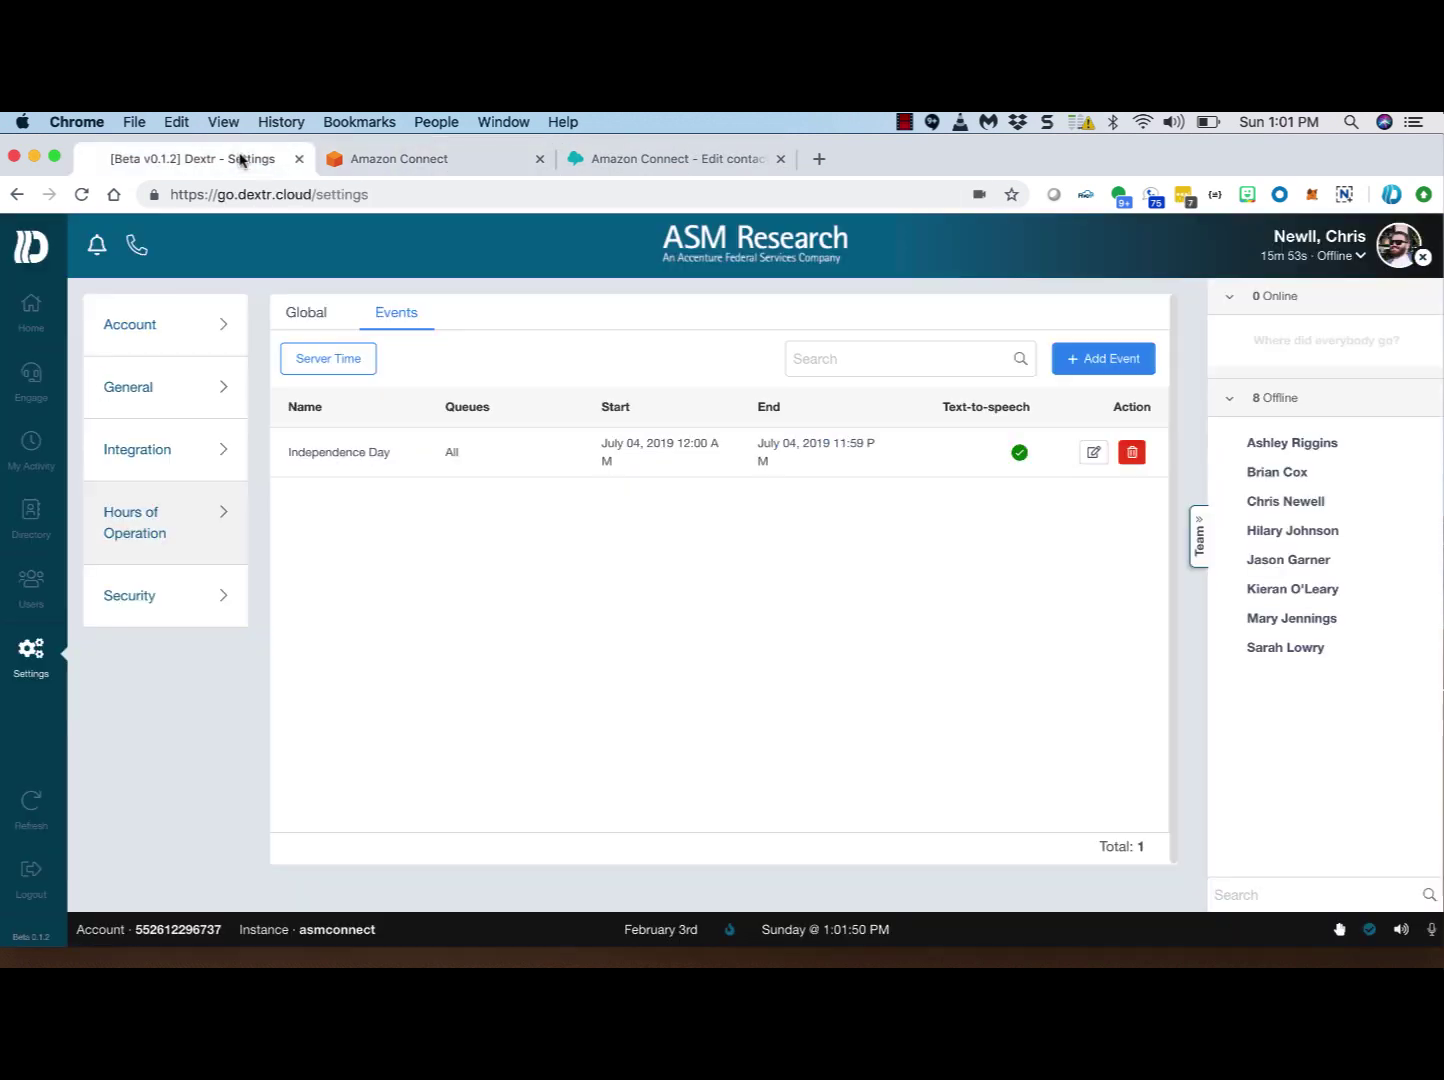
pyautogui.click(34, 312)
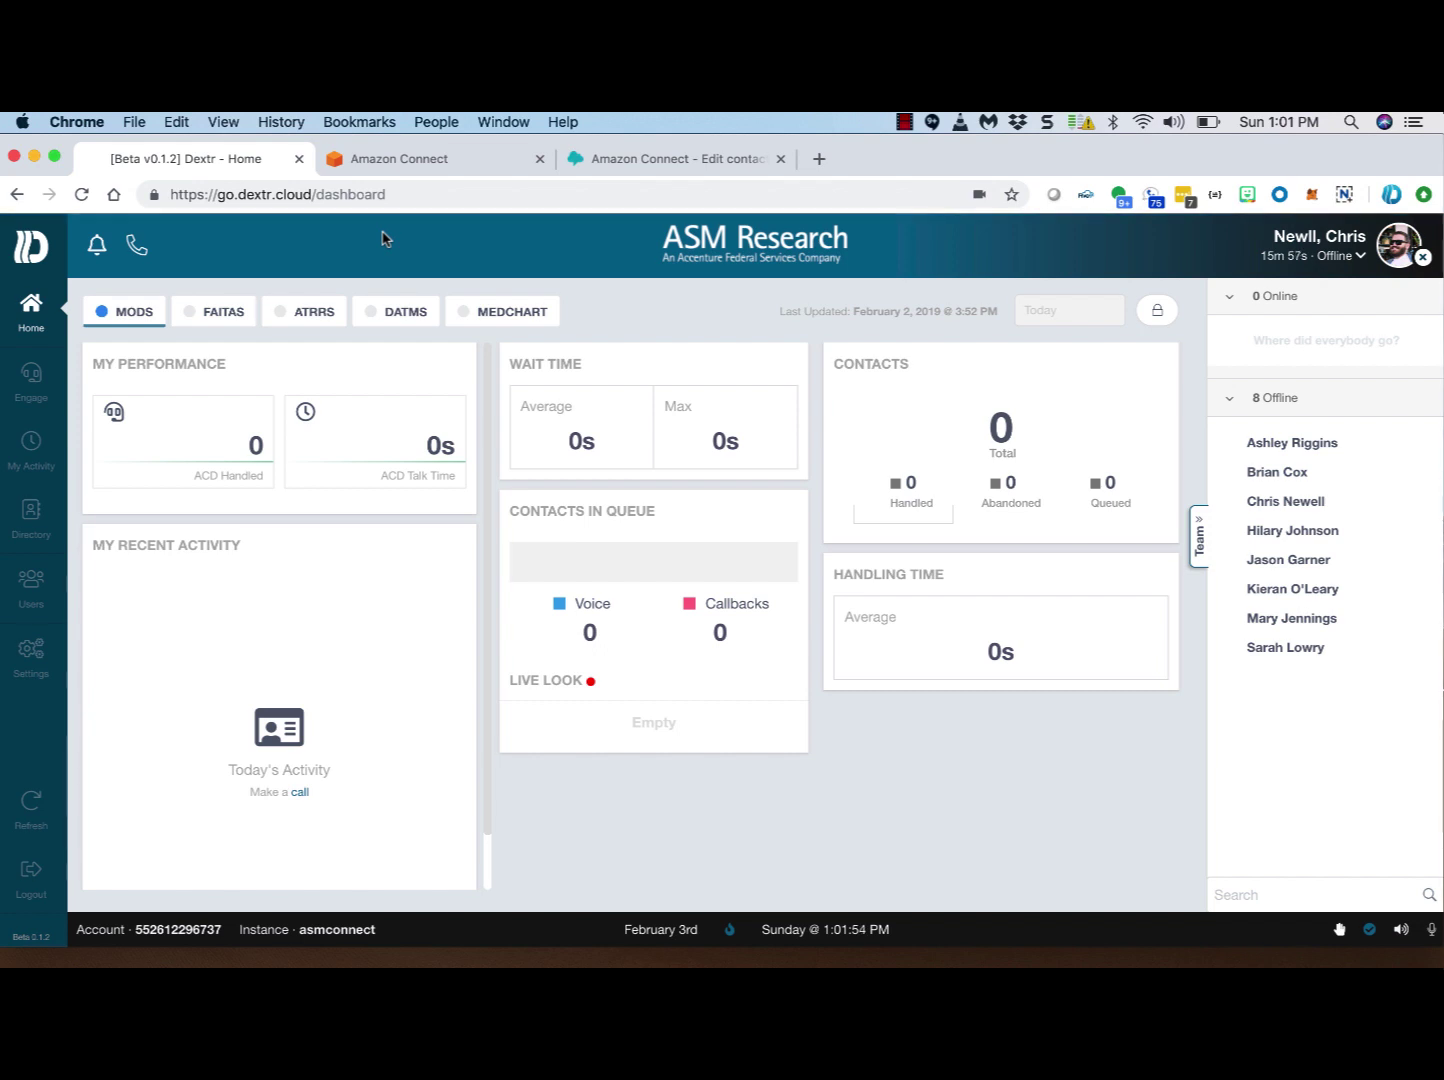